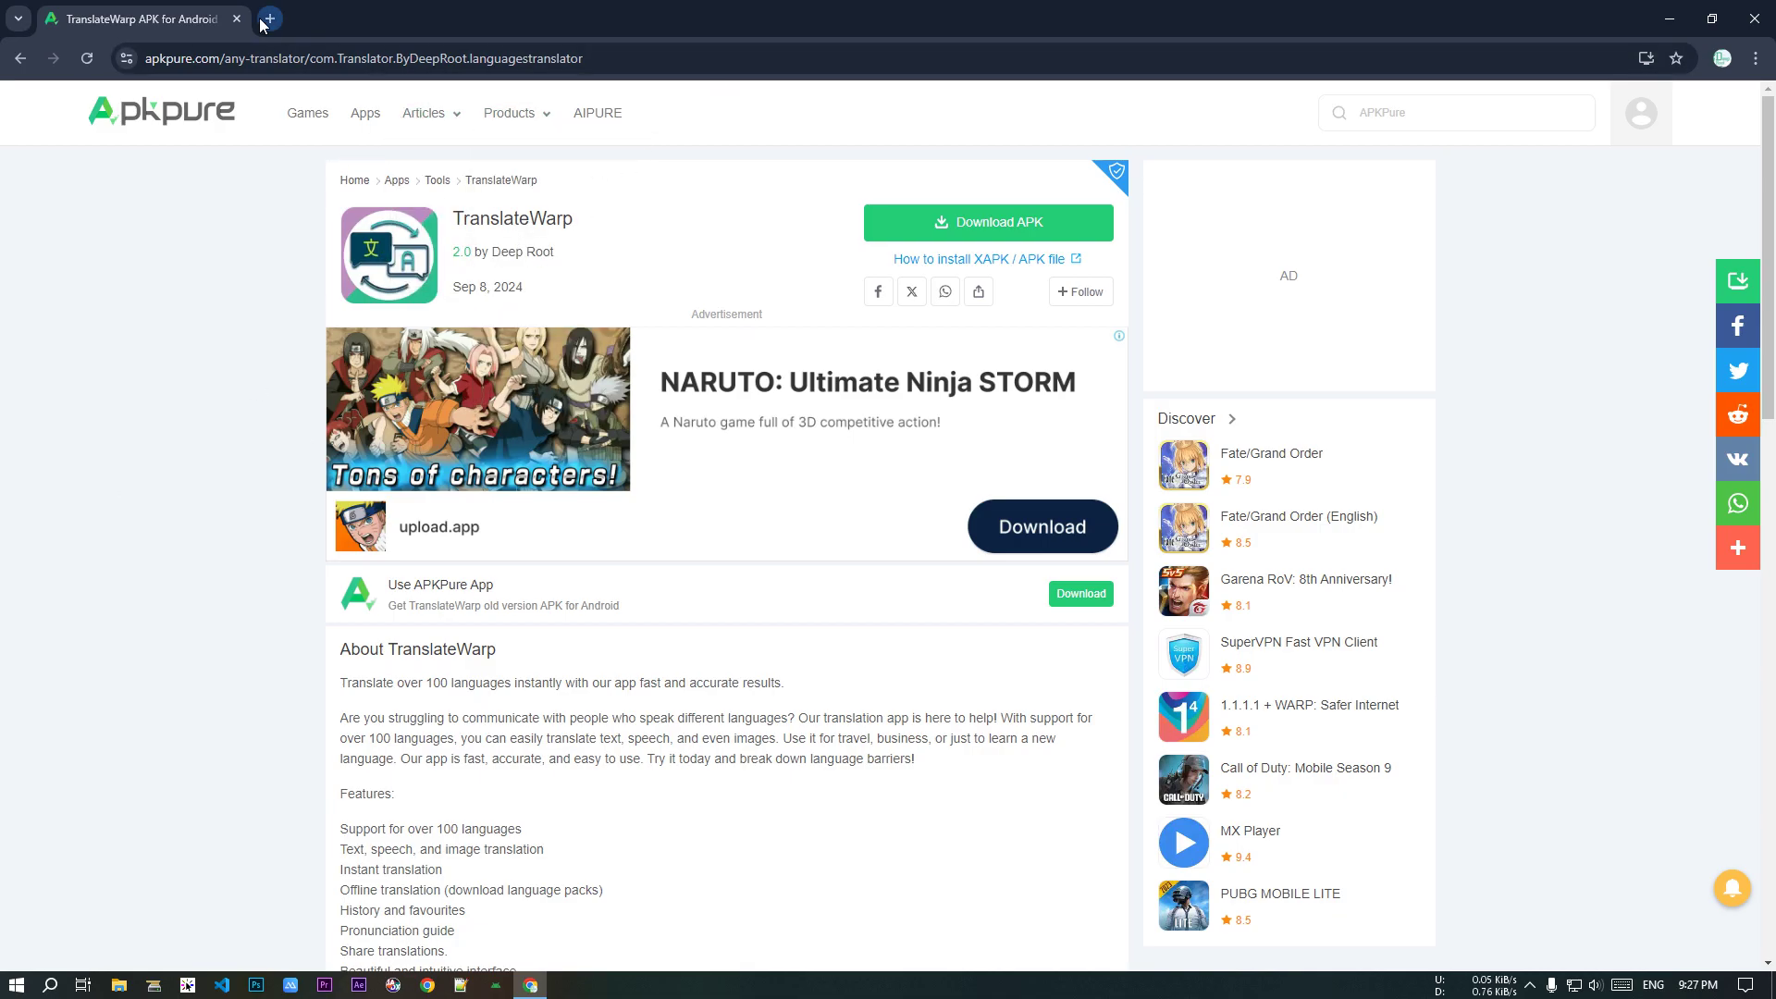
Step: Open the APKPure Developer Console's app management page, starting from the Developers links at the end of the TranslateWarp page
{"action": "mouse_move", "coordinate": [1658, 134]}
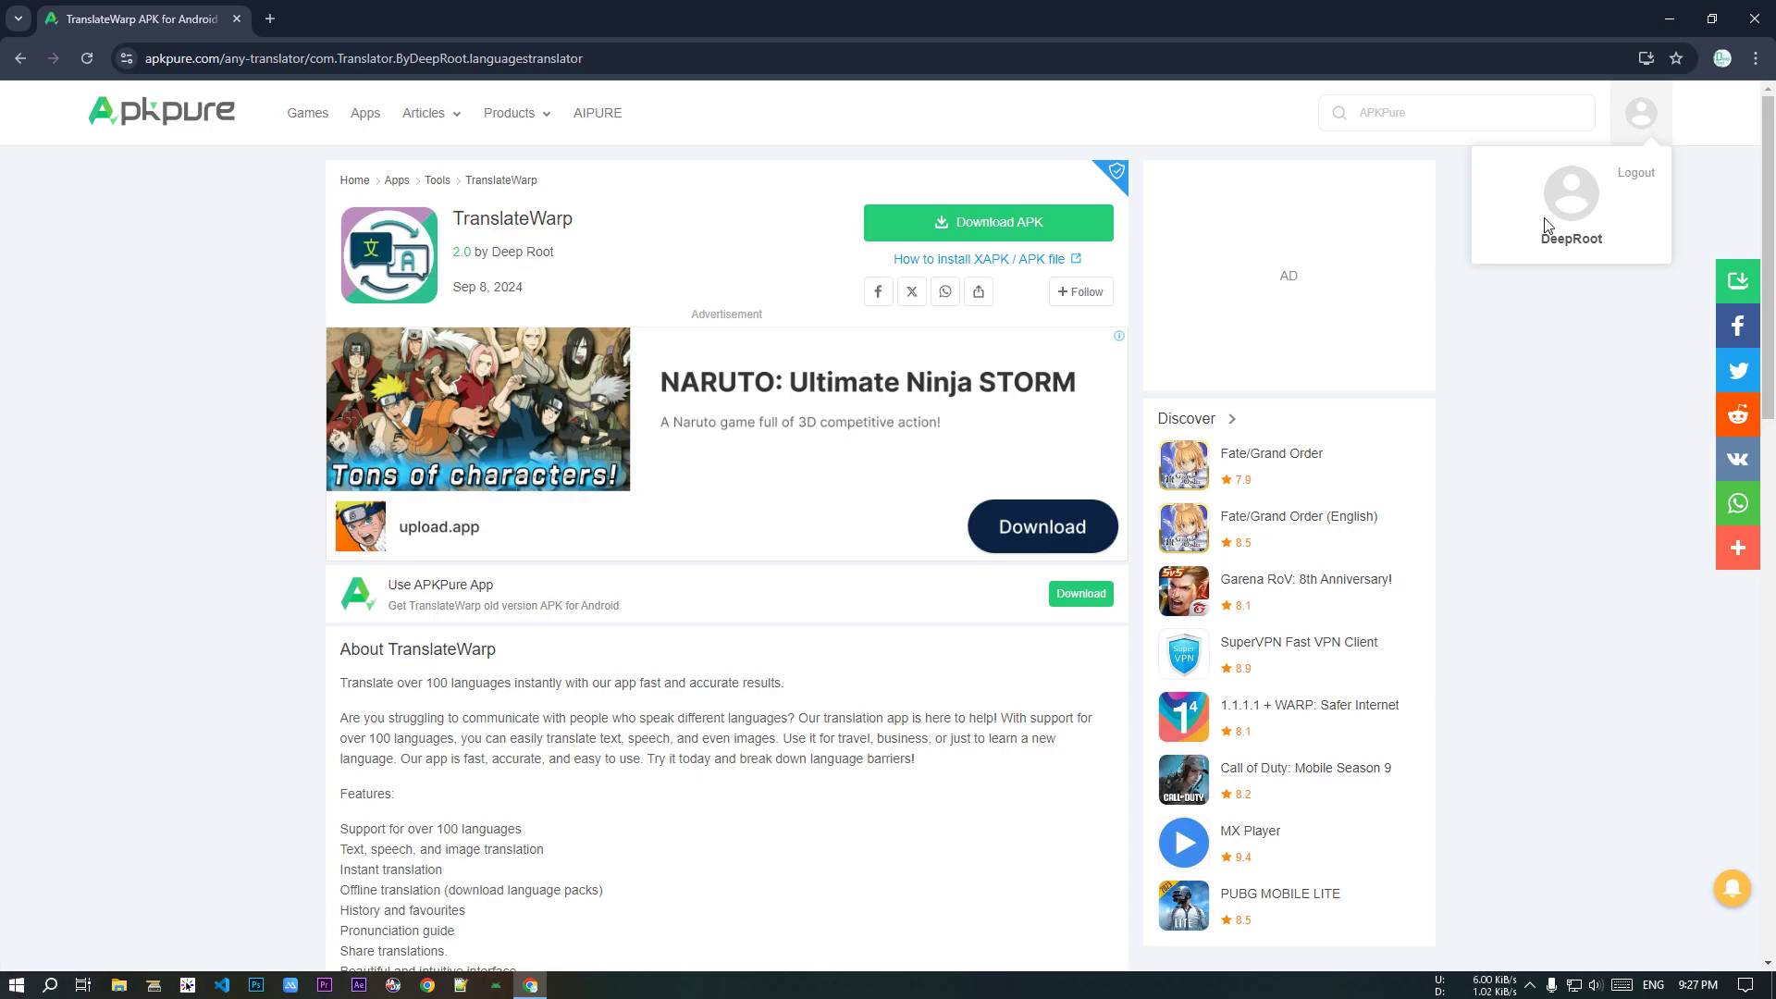
{"action": "scroll", "coordinate": [1336, 547], "scroll_direction": "down", "scroll_amount": 10}
{"action": "scroll", "coordinate": [1475, 725], "scroll_direction": "down", "scroll_amount": 10}
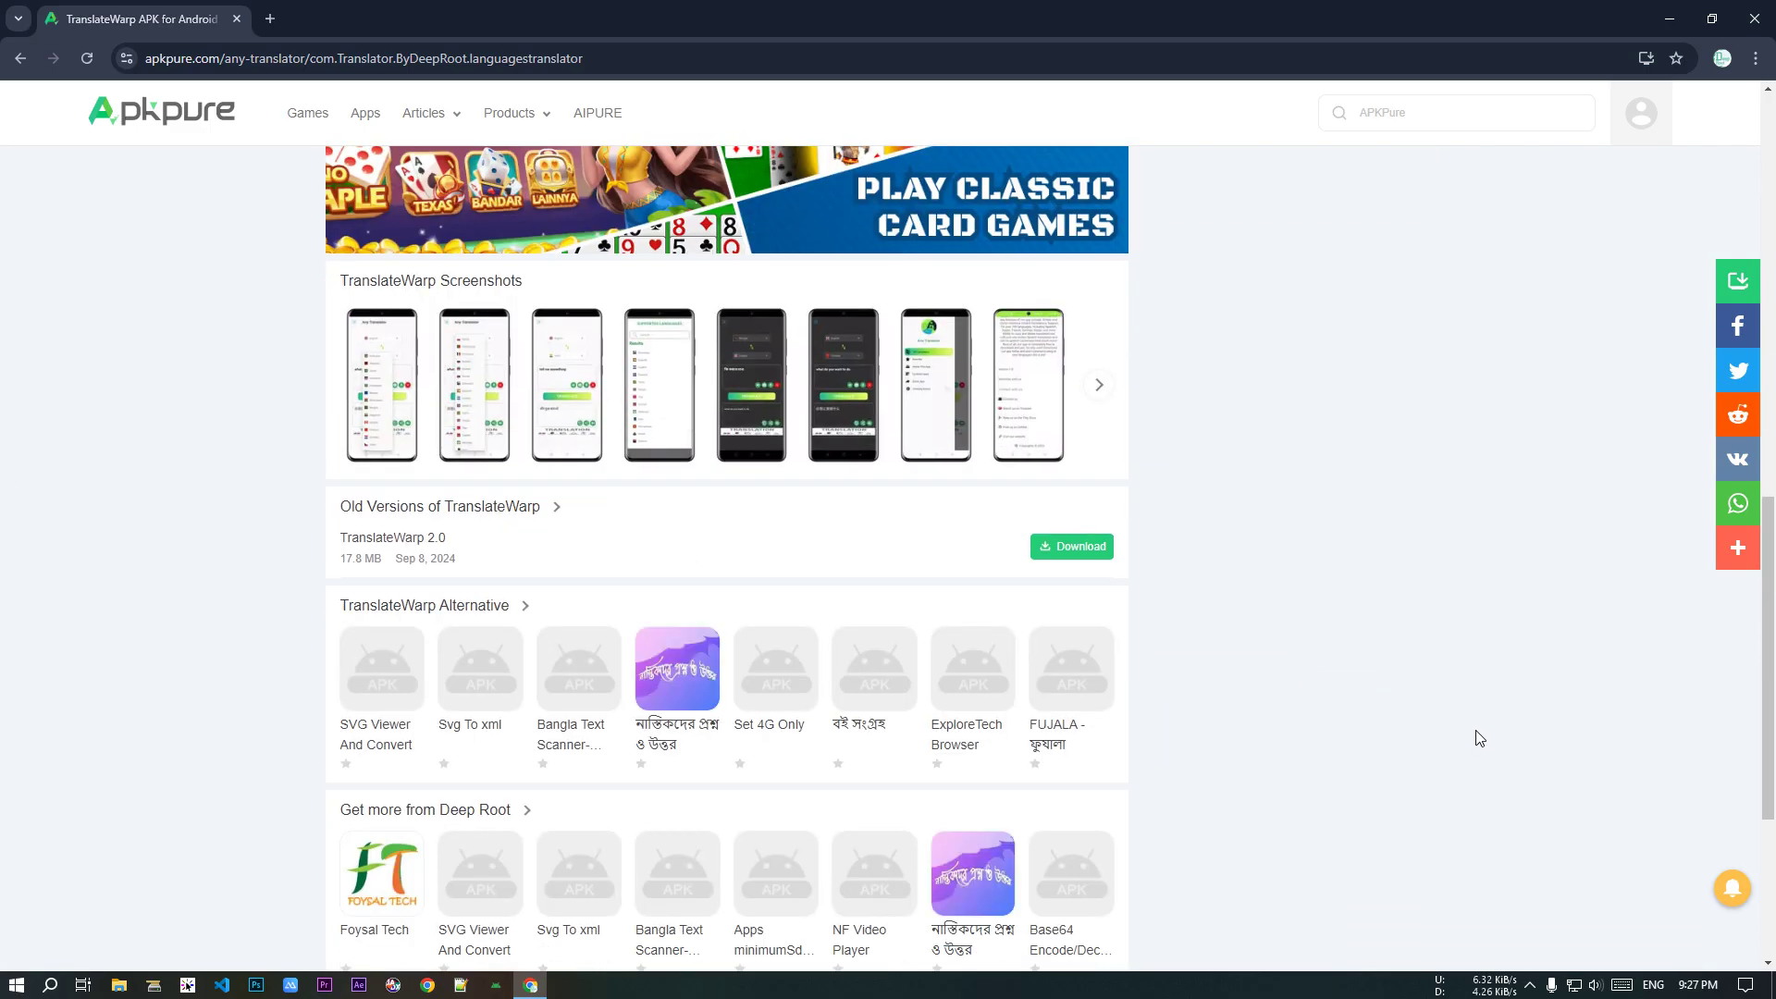
{"action": "scroll", "coordinate": [1142, 737], "scroll_direction": "up", "scroll_amount": 8}
{"action": "scroll", "coordinate": [1168, 549], "scroll_direction": "down", "scroll_amount": 10}
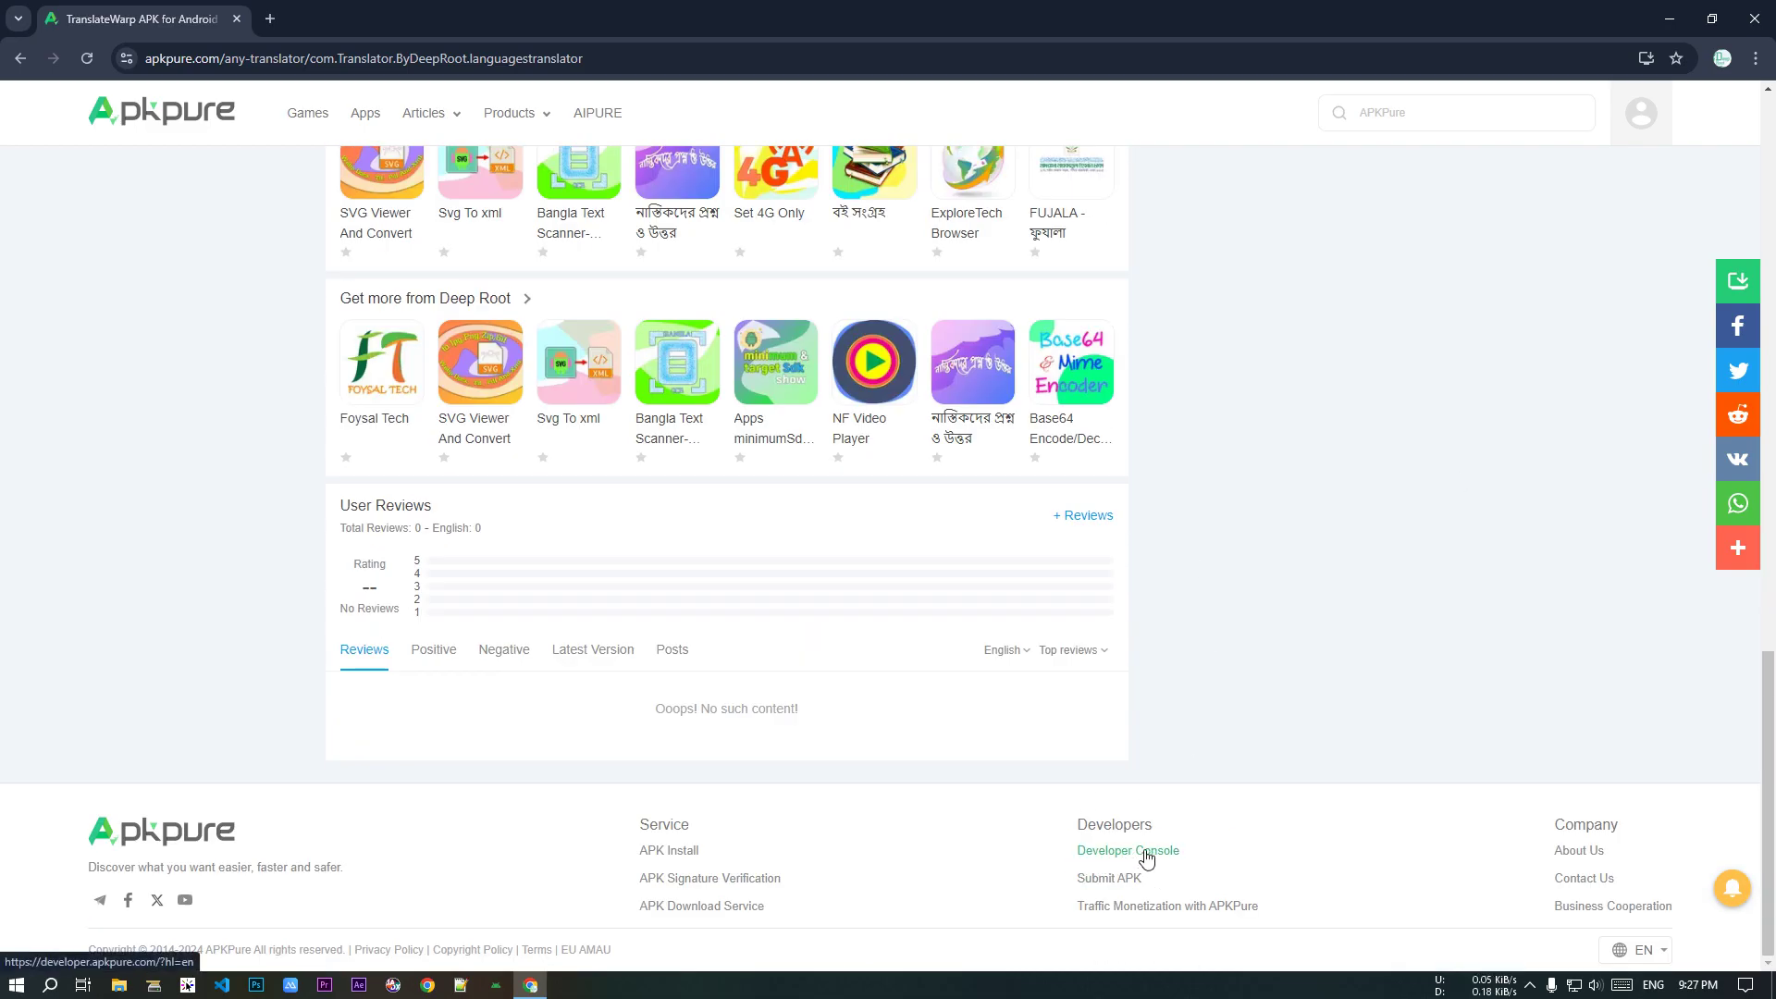
{"action": "left_click", "coordinate": [1117, 857]}
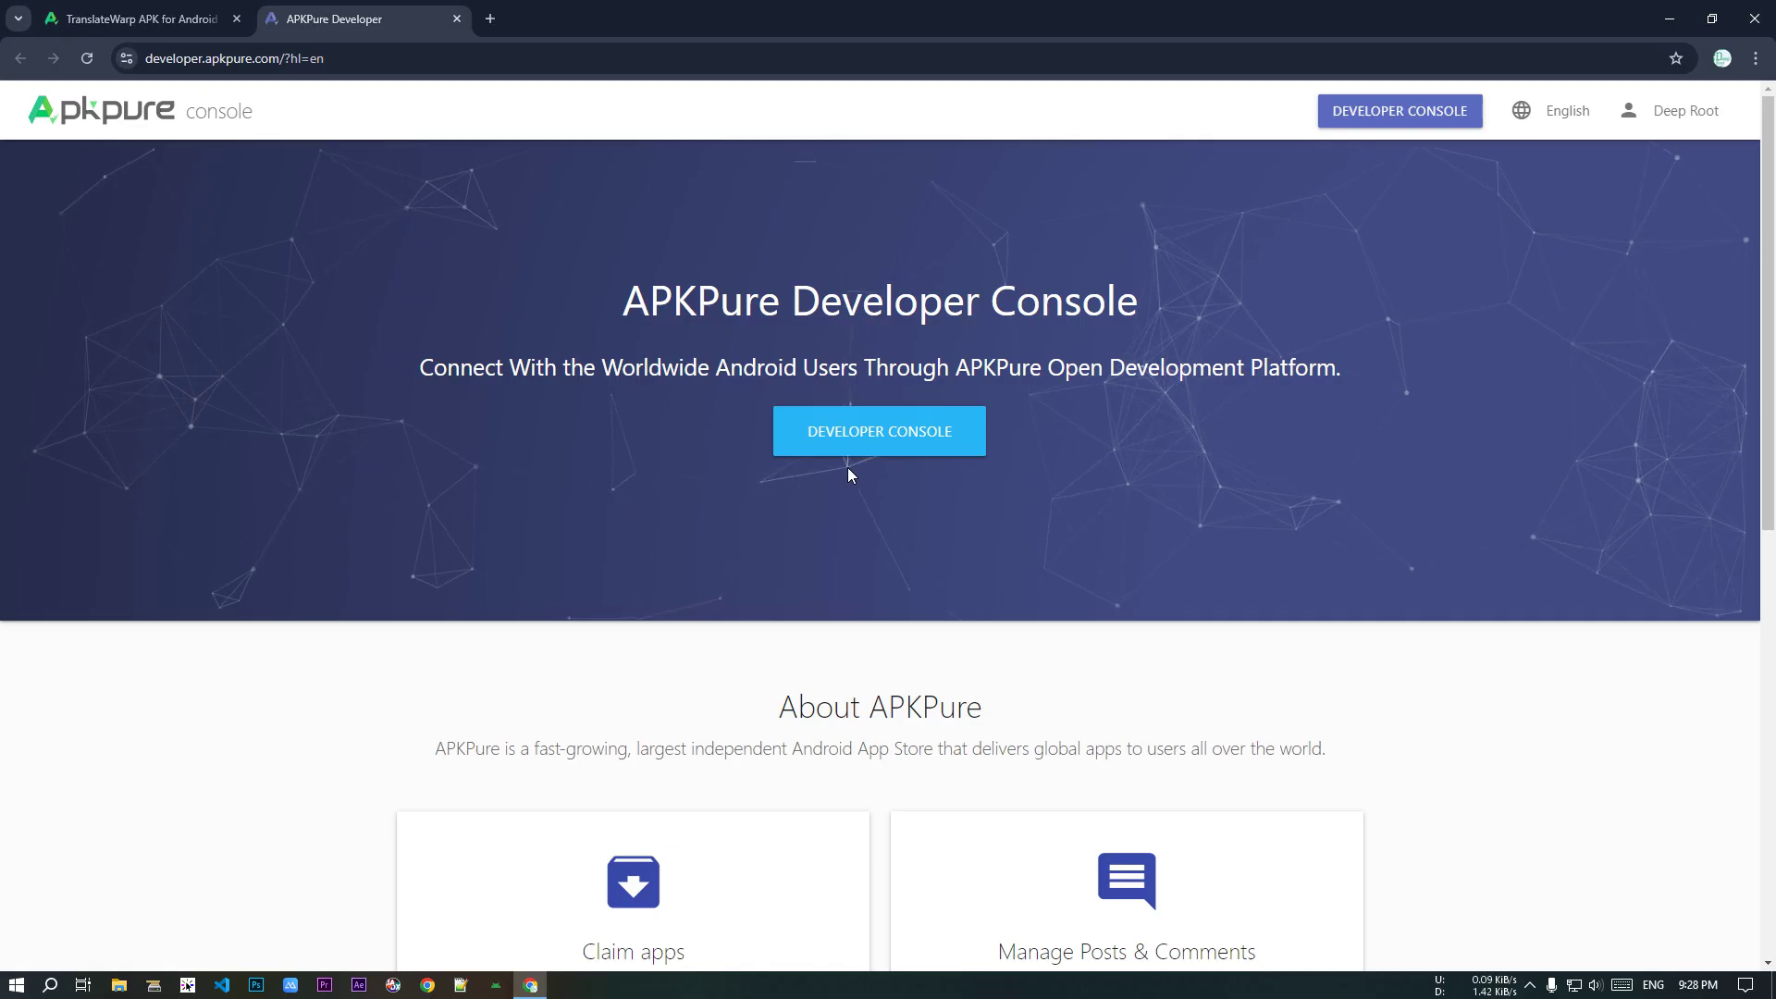
{"action": "left_click", "coordinate": [1400, 112]}
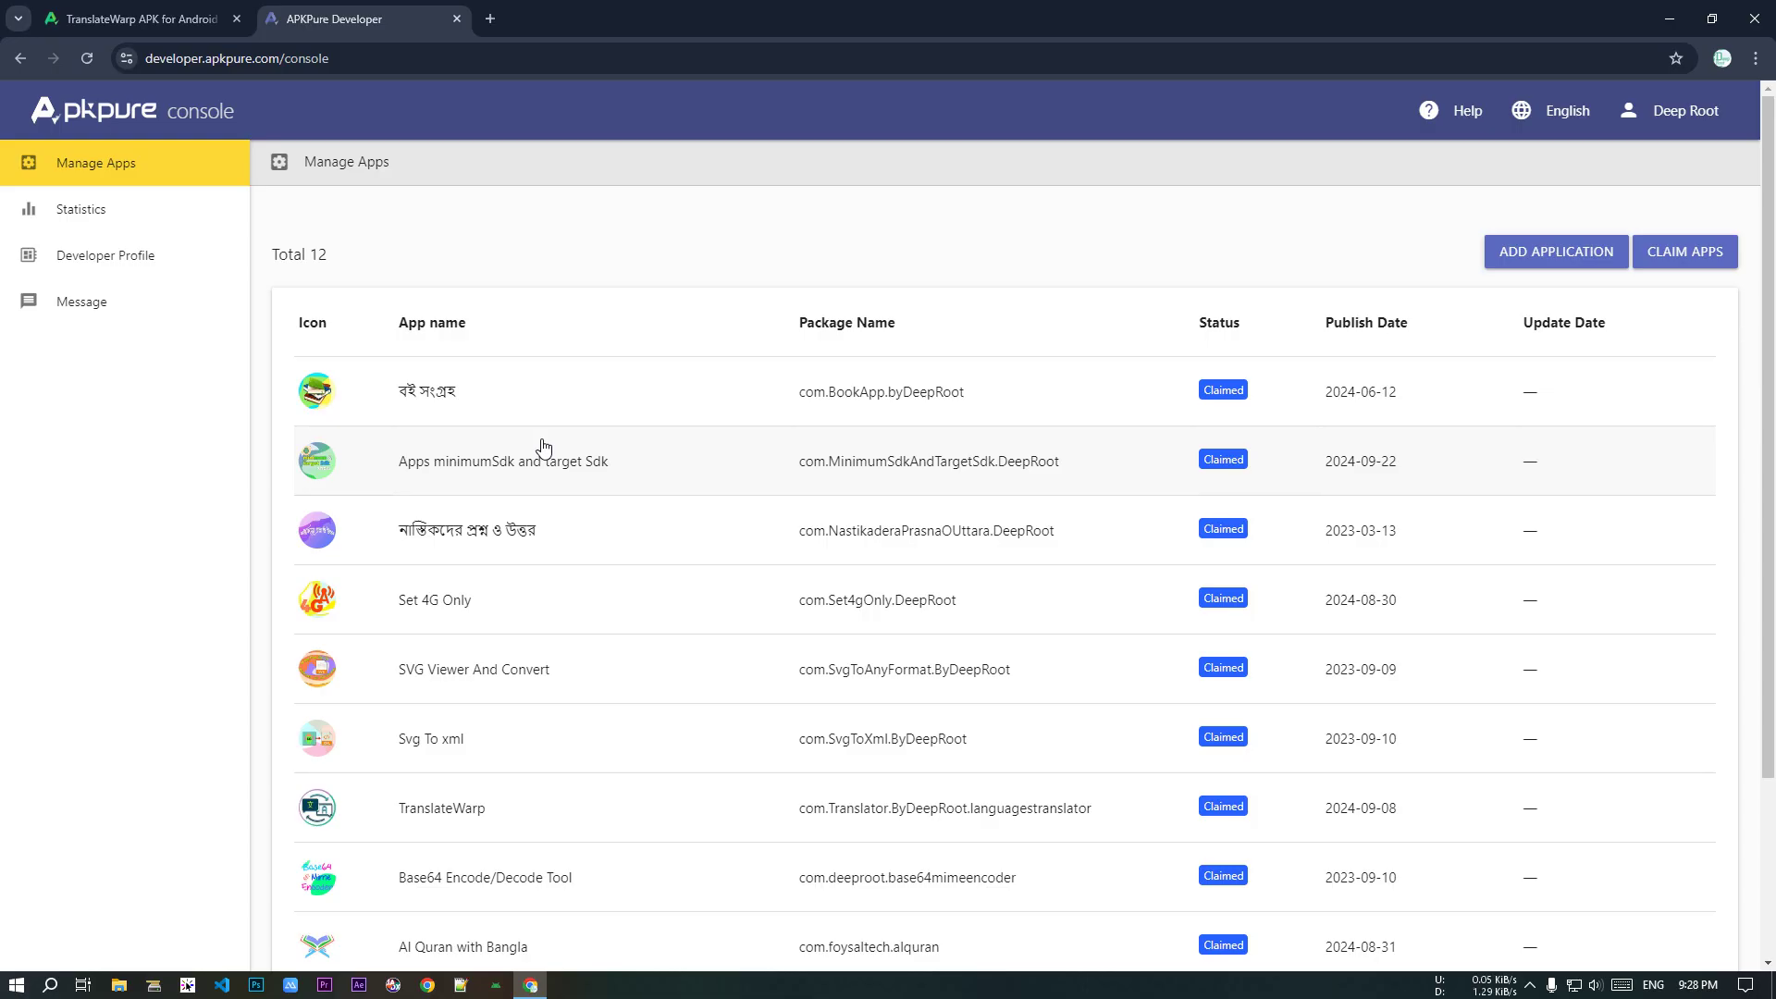
{"action": "left_click", "coordinate": [1689, 115]}
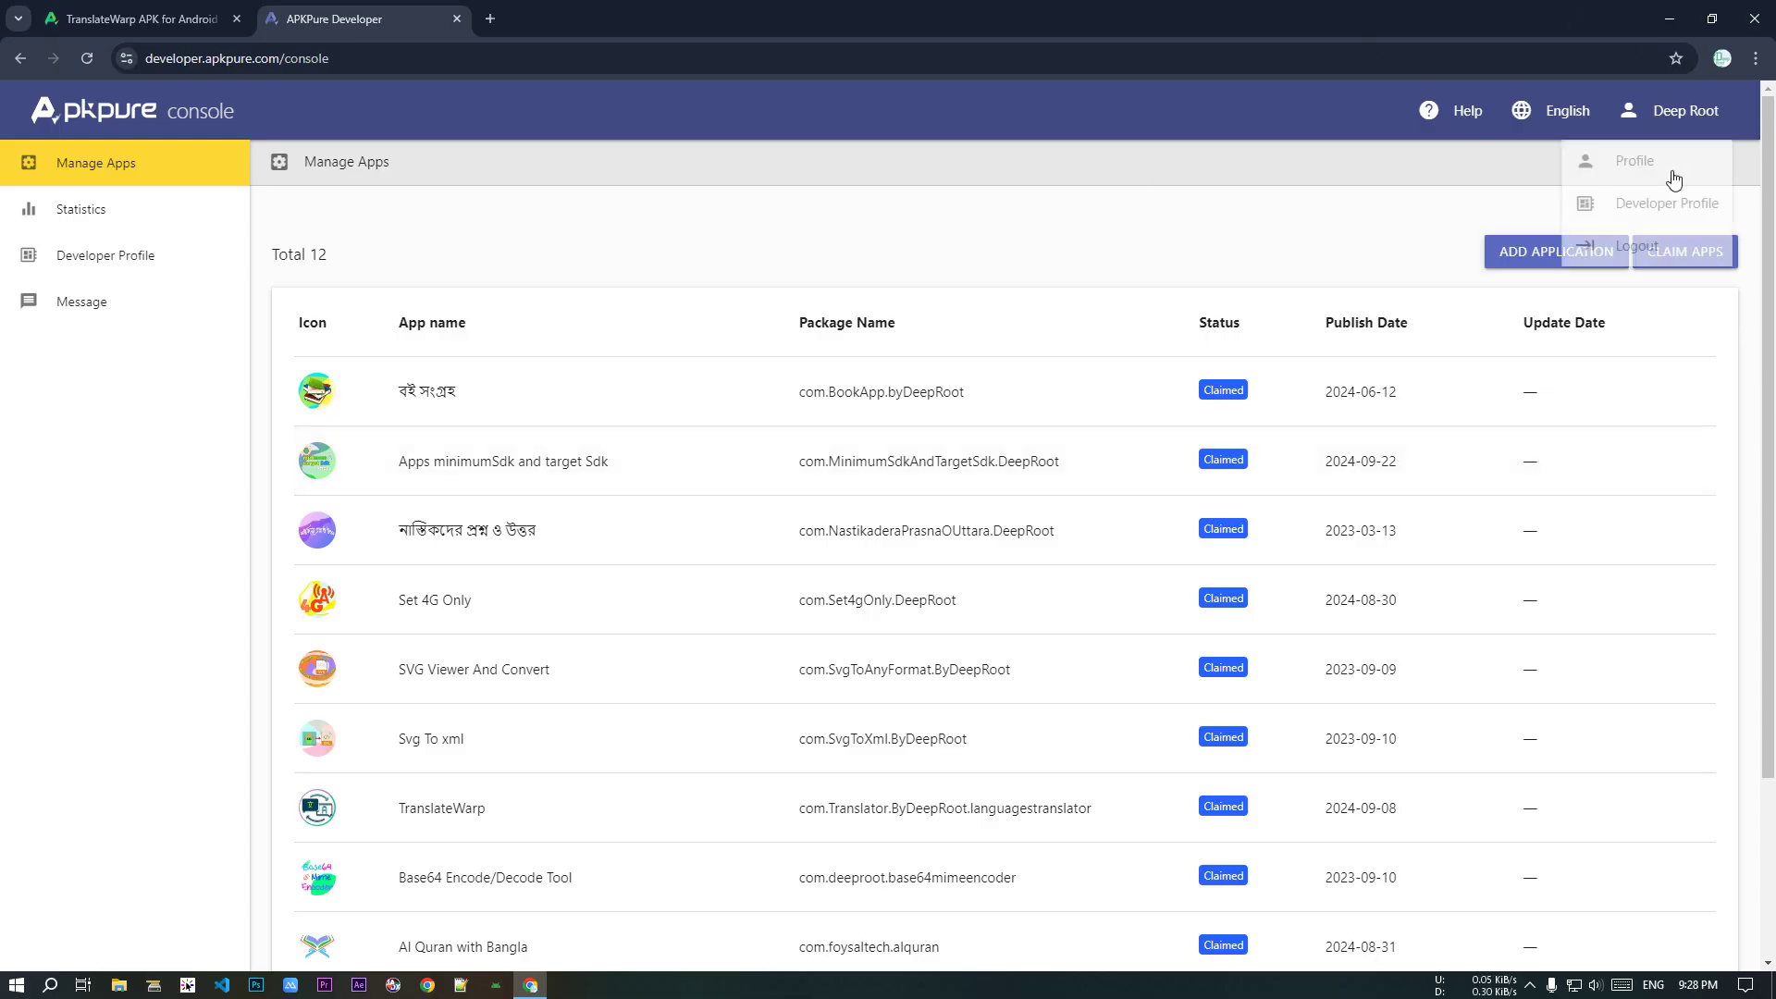
{"action": "left_click", "coordinate": [1691, 117]}
{"action": "left_click", "coordinate": [1649, 134]}
{"action": "left_click", "coordinate": [1653, 136]}
{"action": "left_click", "coordinate": [1653, 136]}
{"action": "left_click", "coordinate": [1668, 132]}
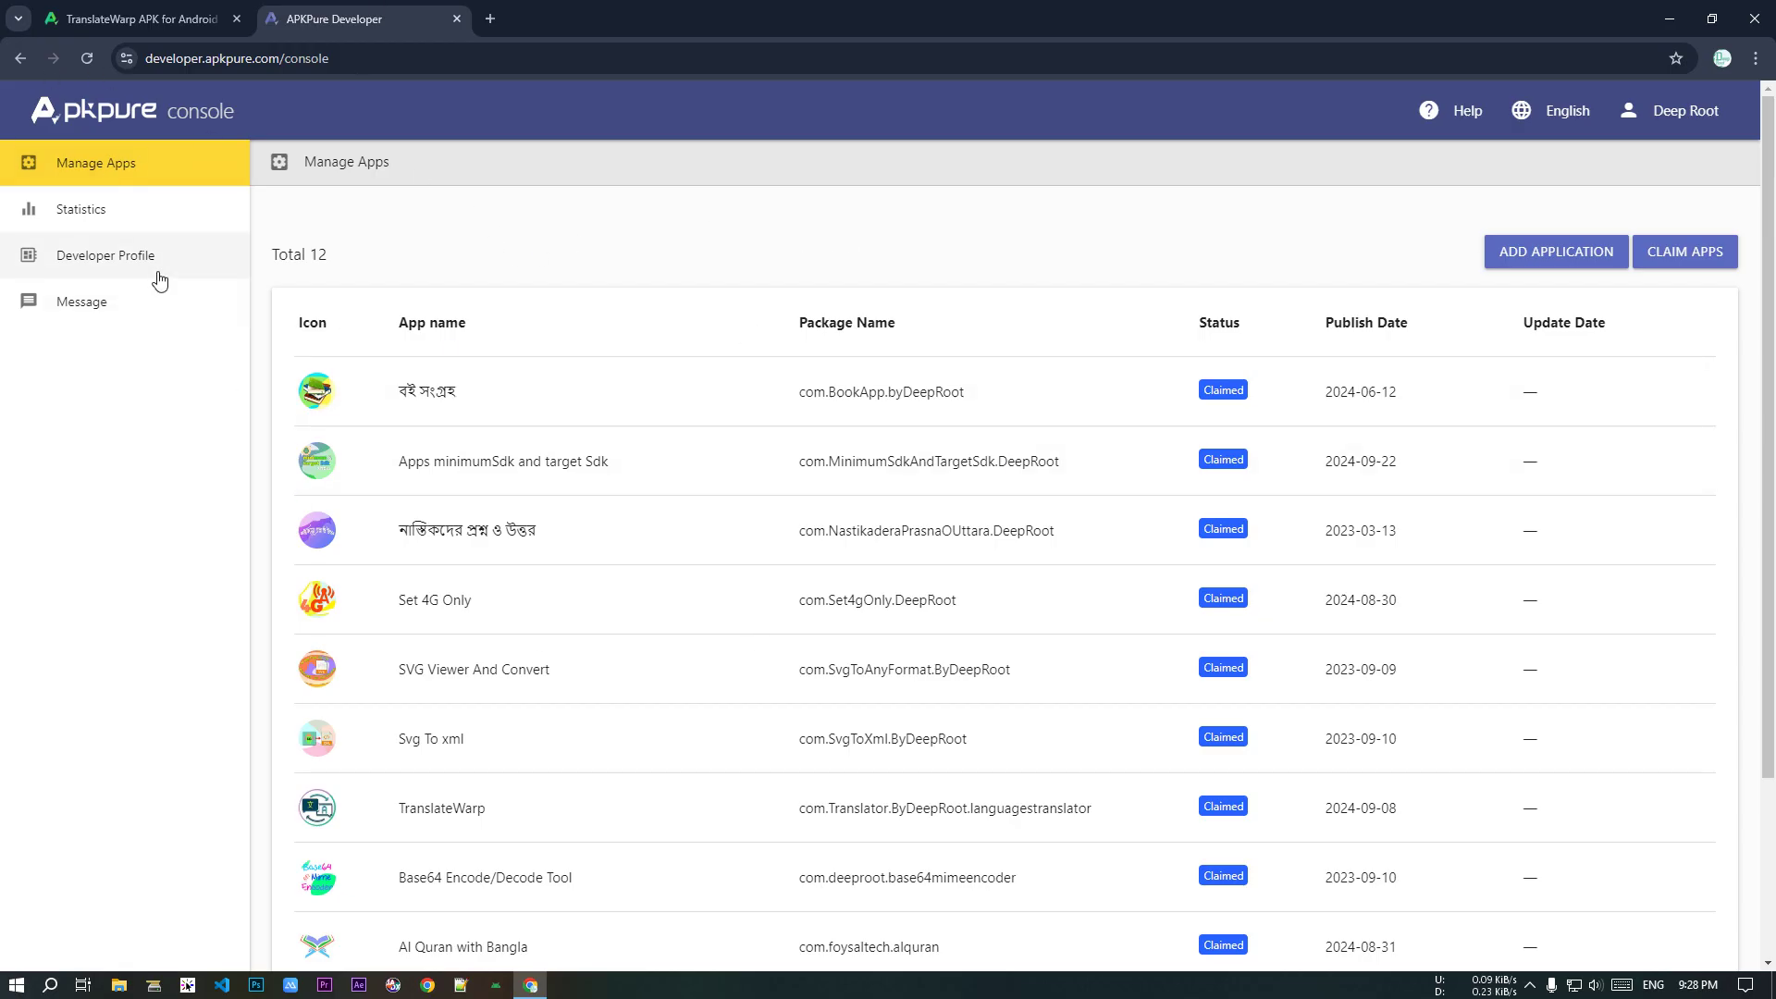
Step: Check the messages received in the developer console and return to the list of managed apps
{"action": "left_click", "coordinate": [106, 310]}
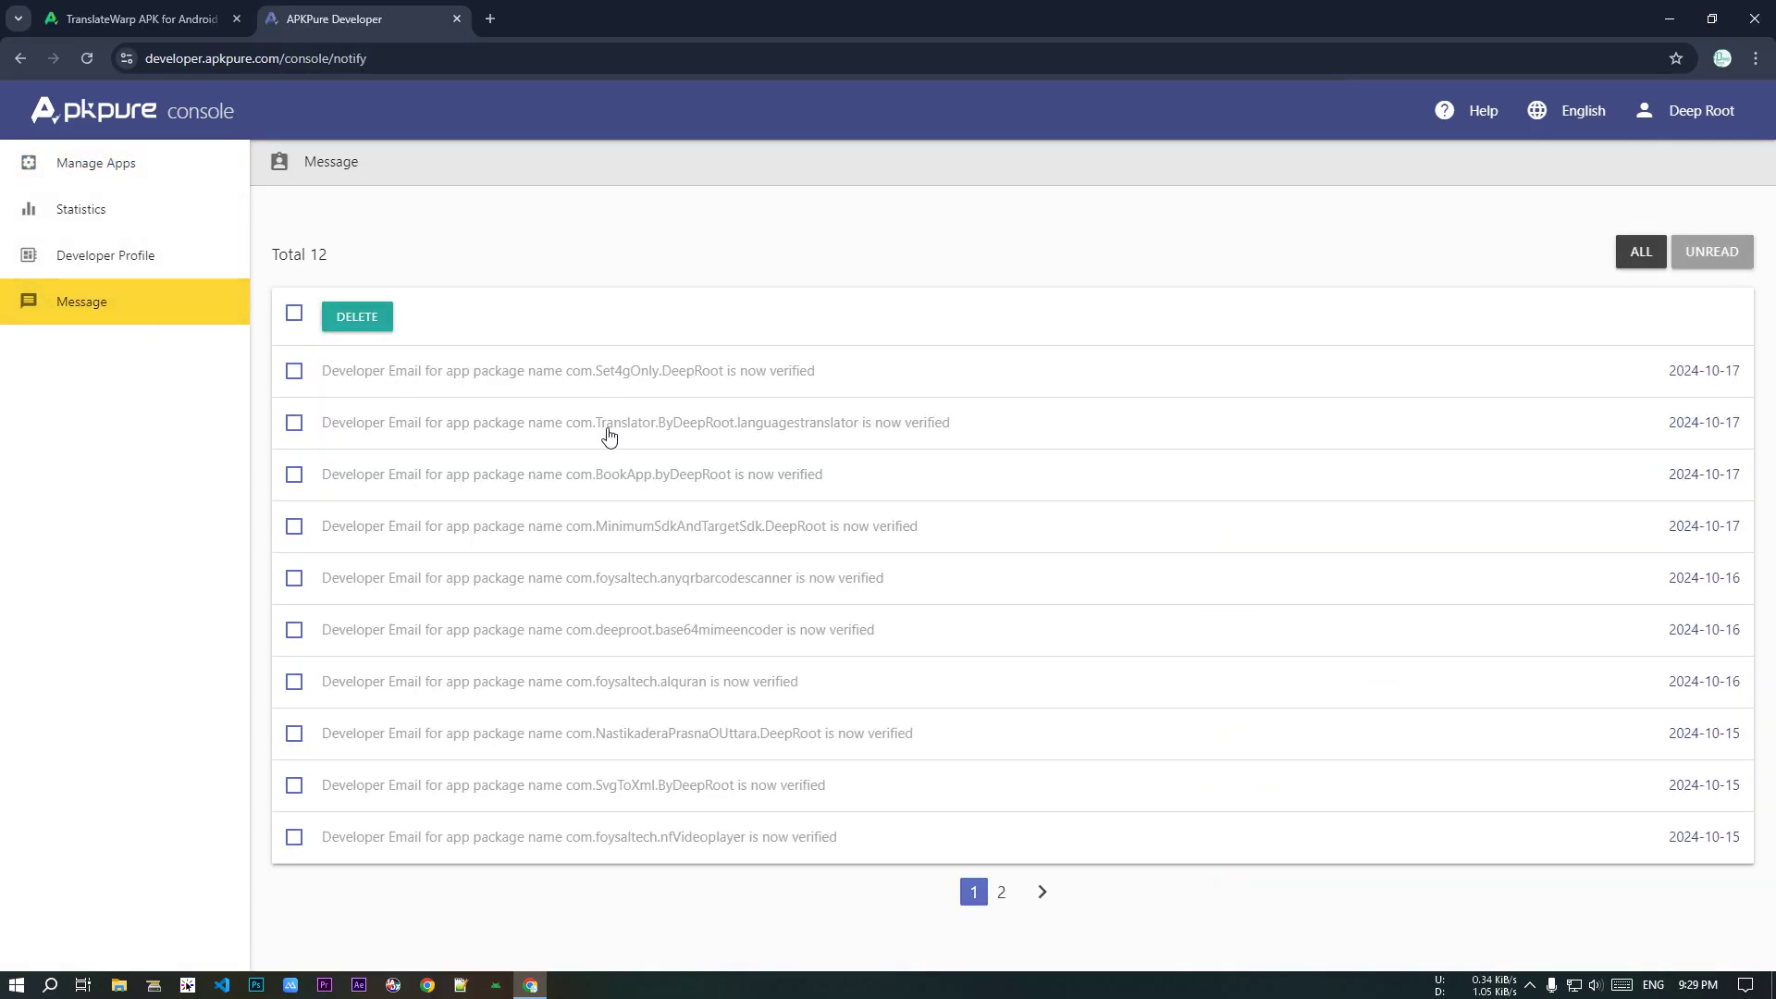
{"action": "left_click", "coordinate": [295, 315]}
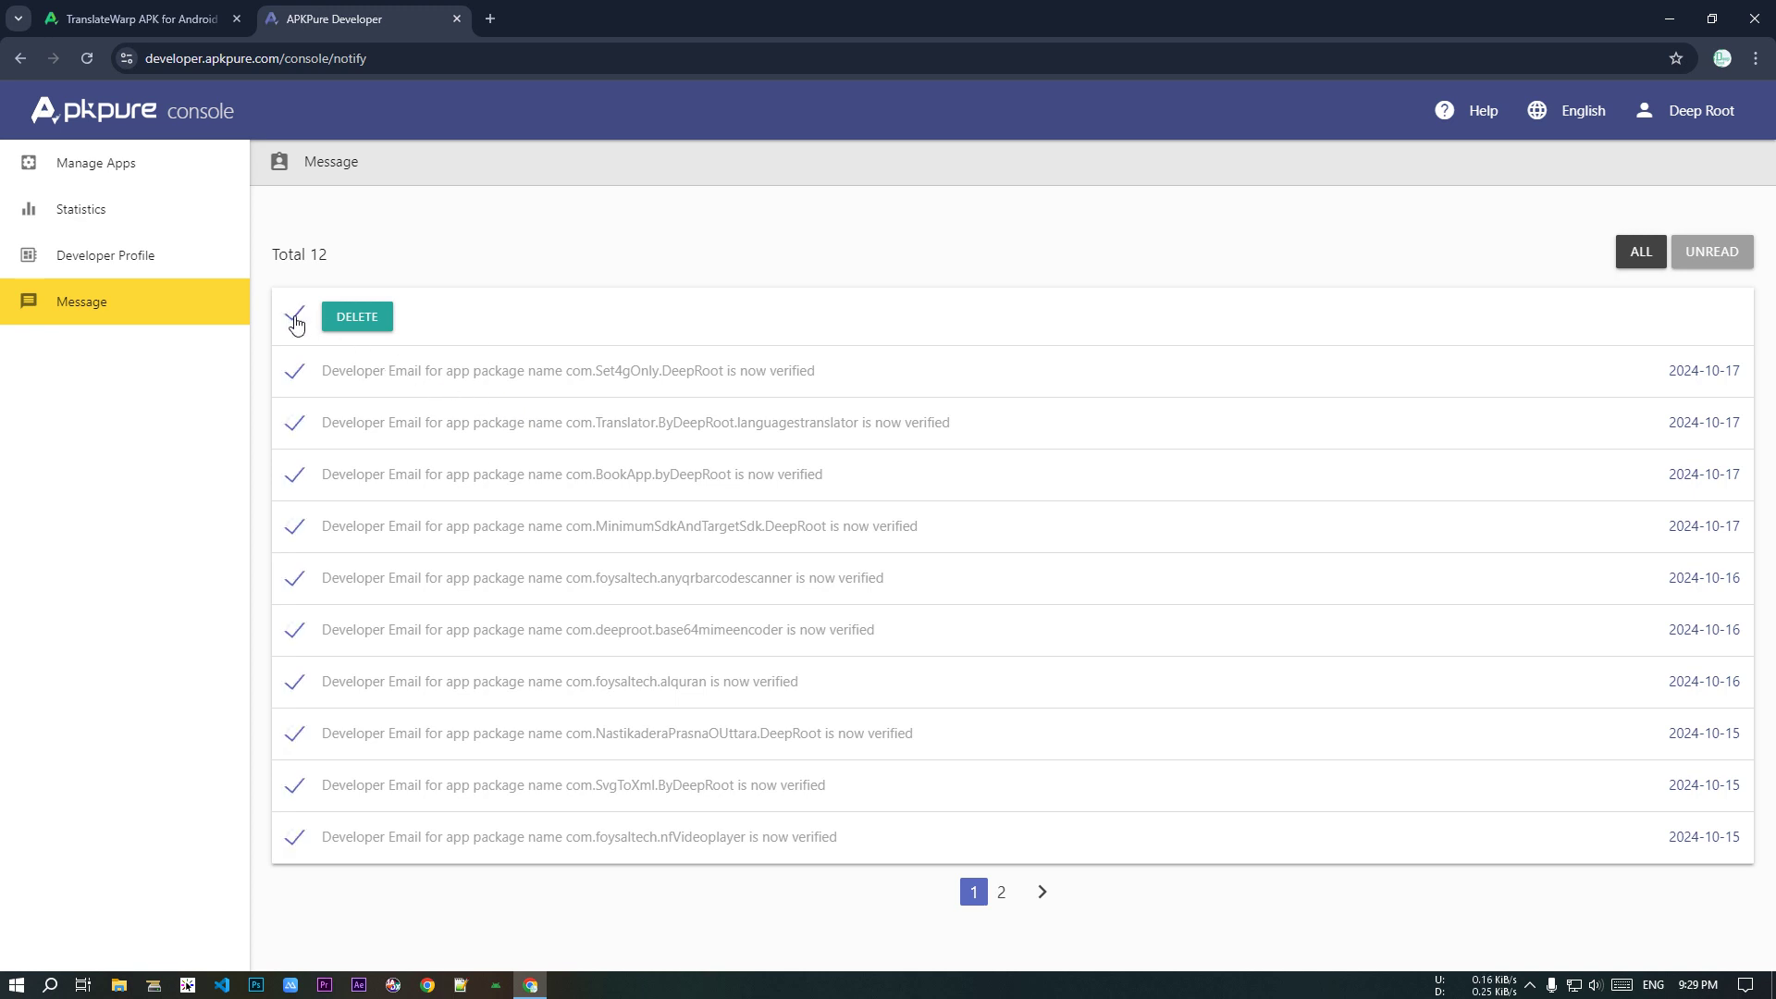
{"action": "left_click", "coordinate": [295, 318]}
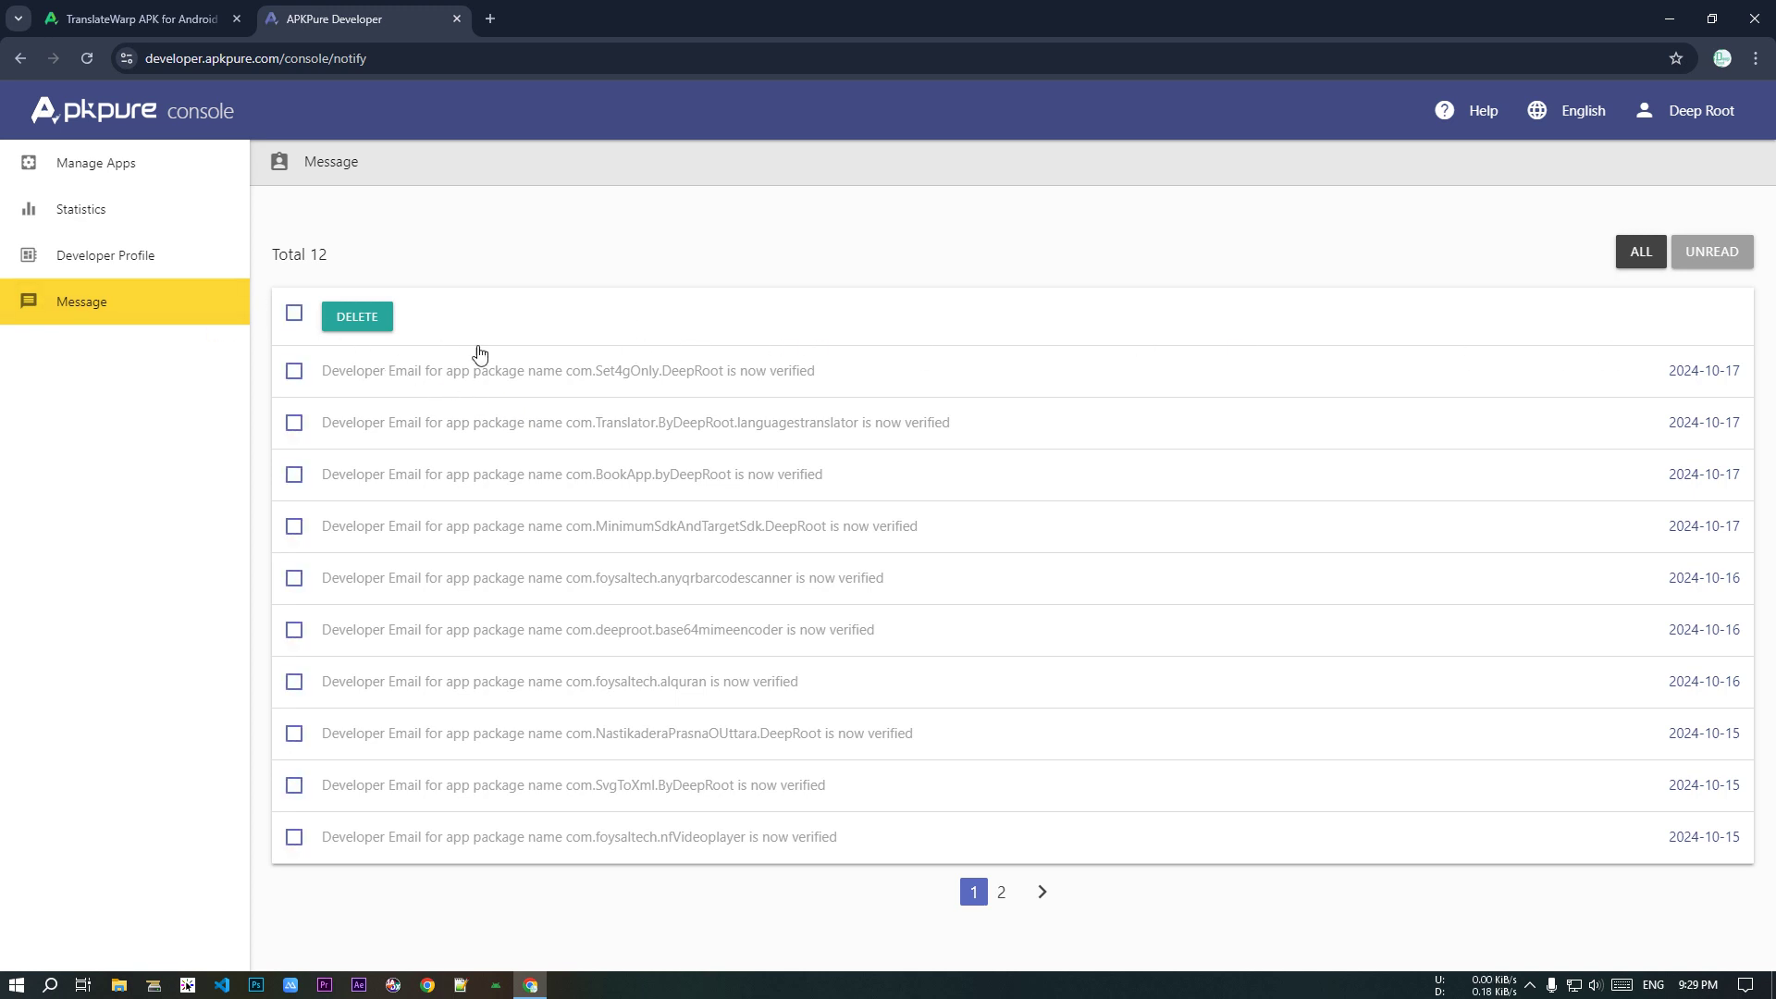
{"action": "left_click", "coordinate": [143, 176]}
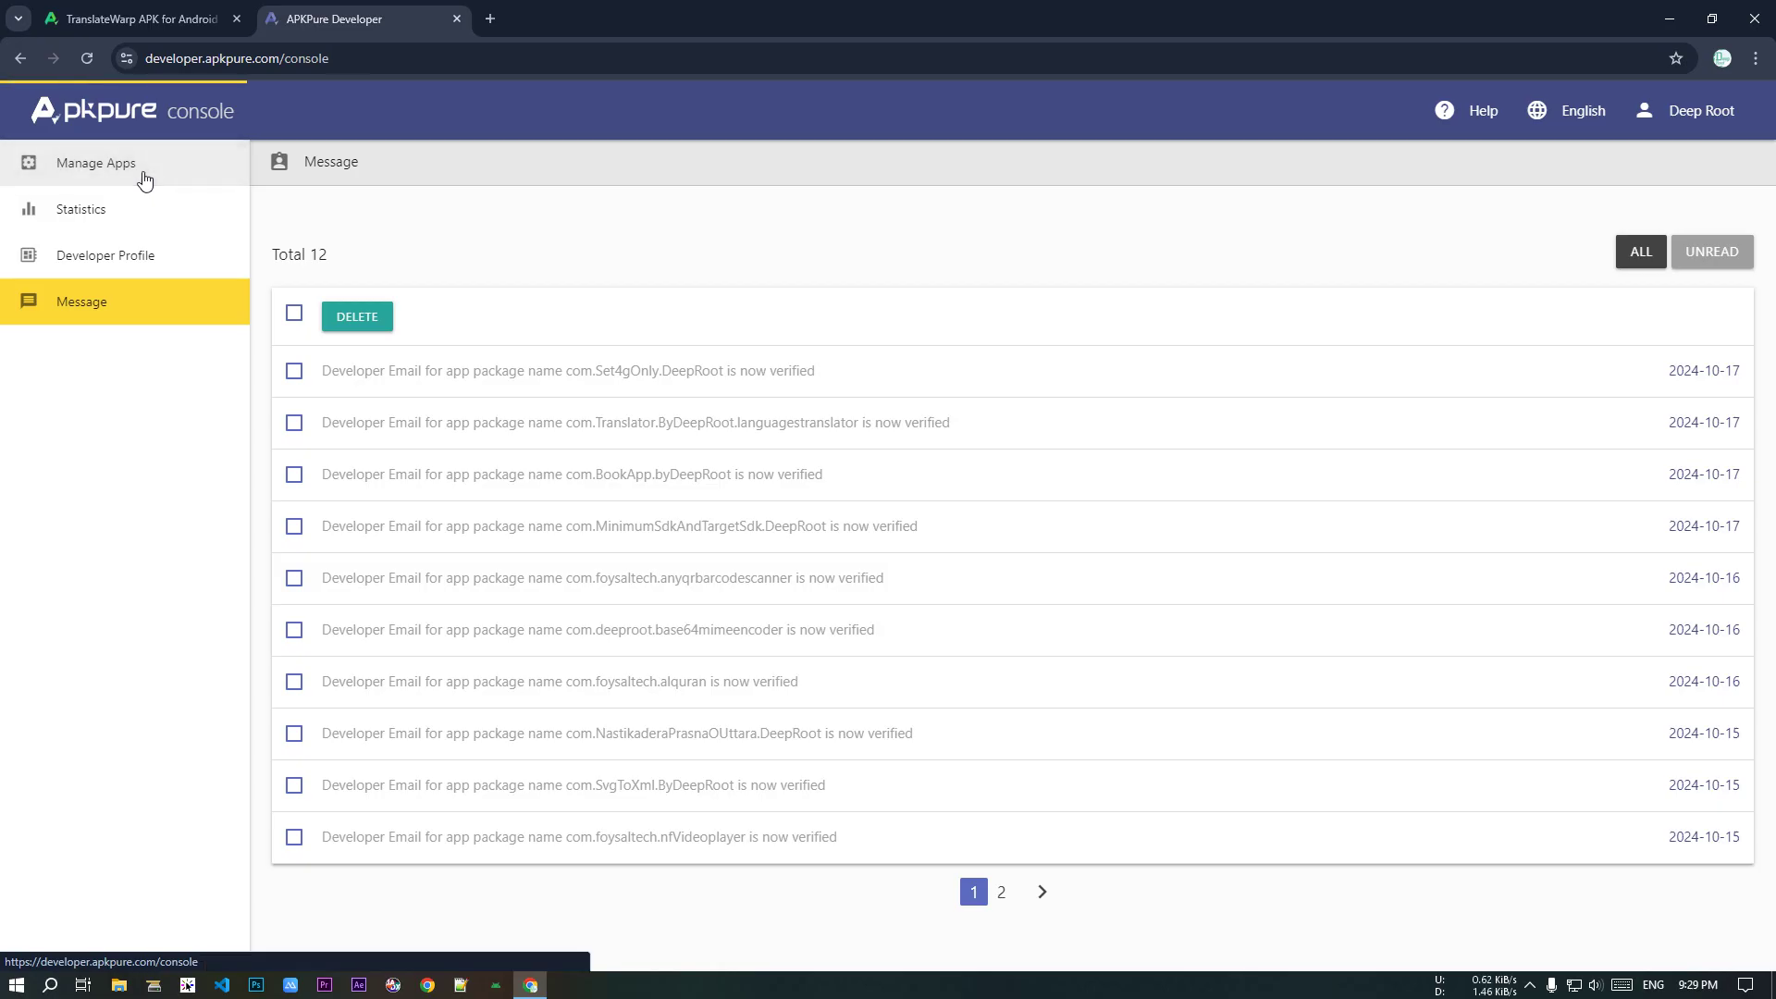
{"action": "left_click", "coordinate": [1580, 250]}
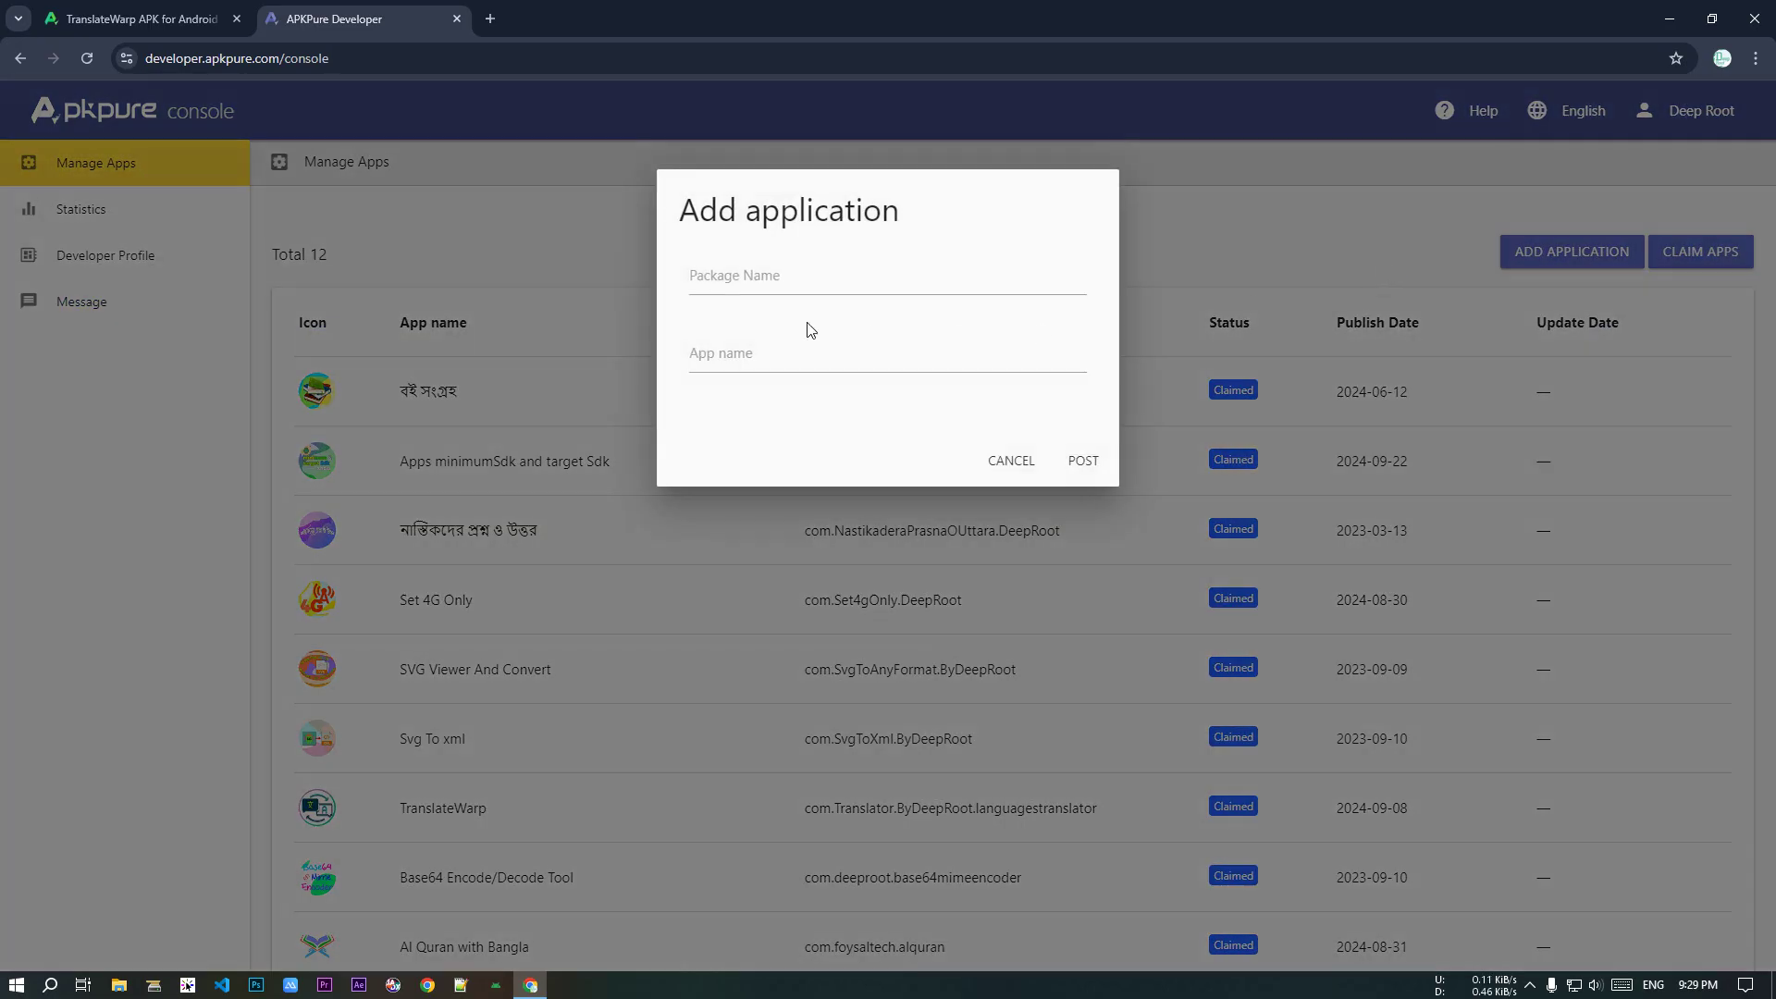
{"action": "left_click", "coordinate": [1011, 460]}
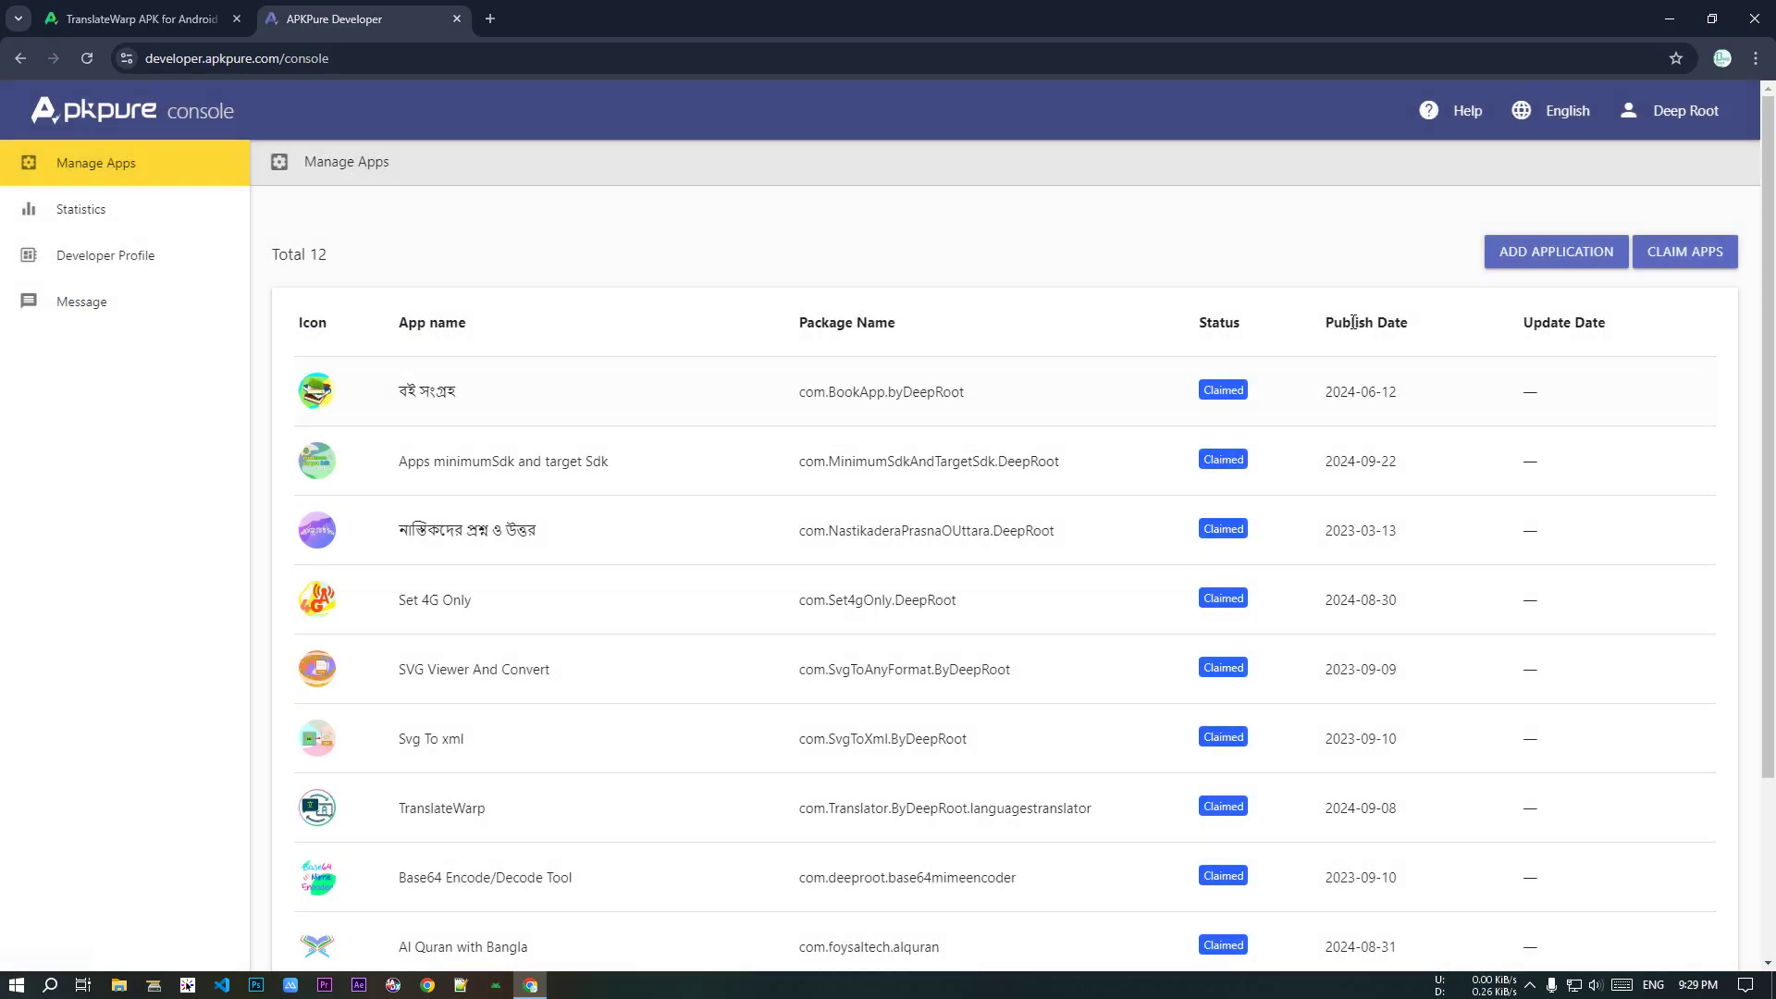
{"action": "left_click", "coordinate": [1571, 251]}
{"action": "left_click", "coordinate": [1009, 460]}
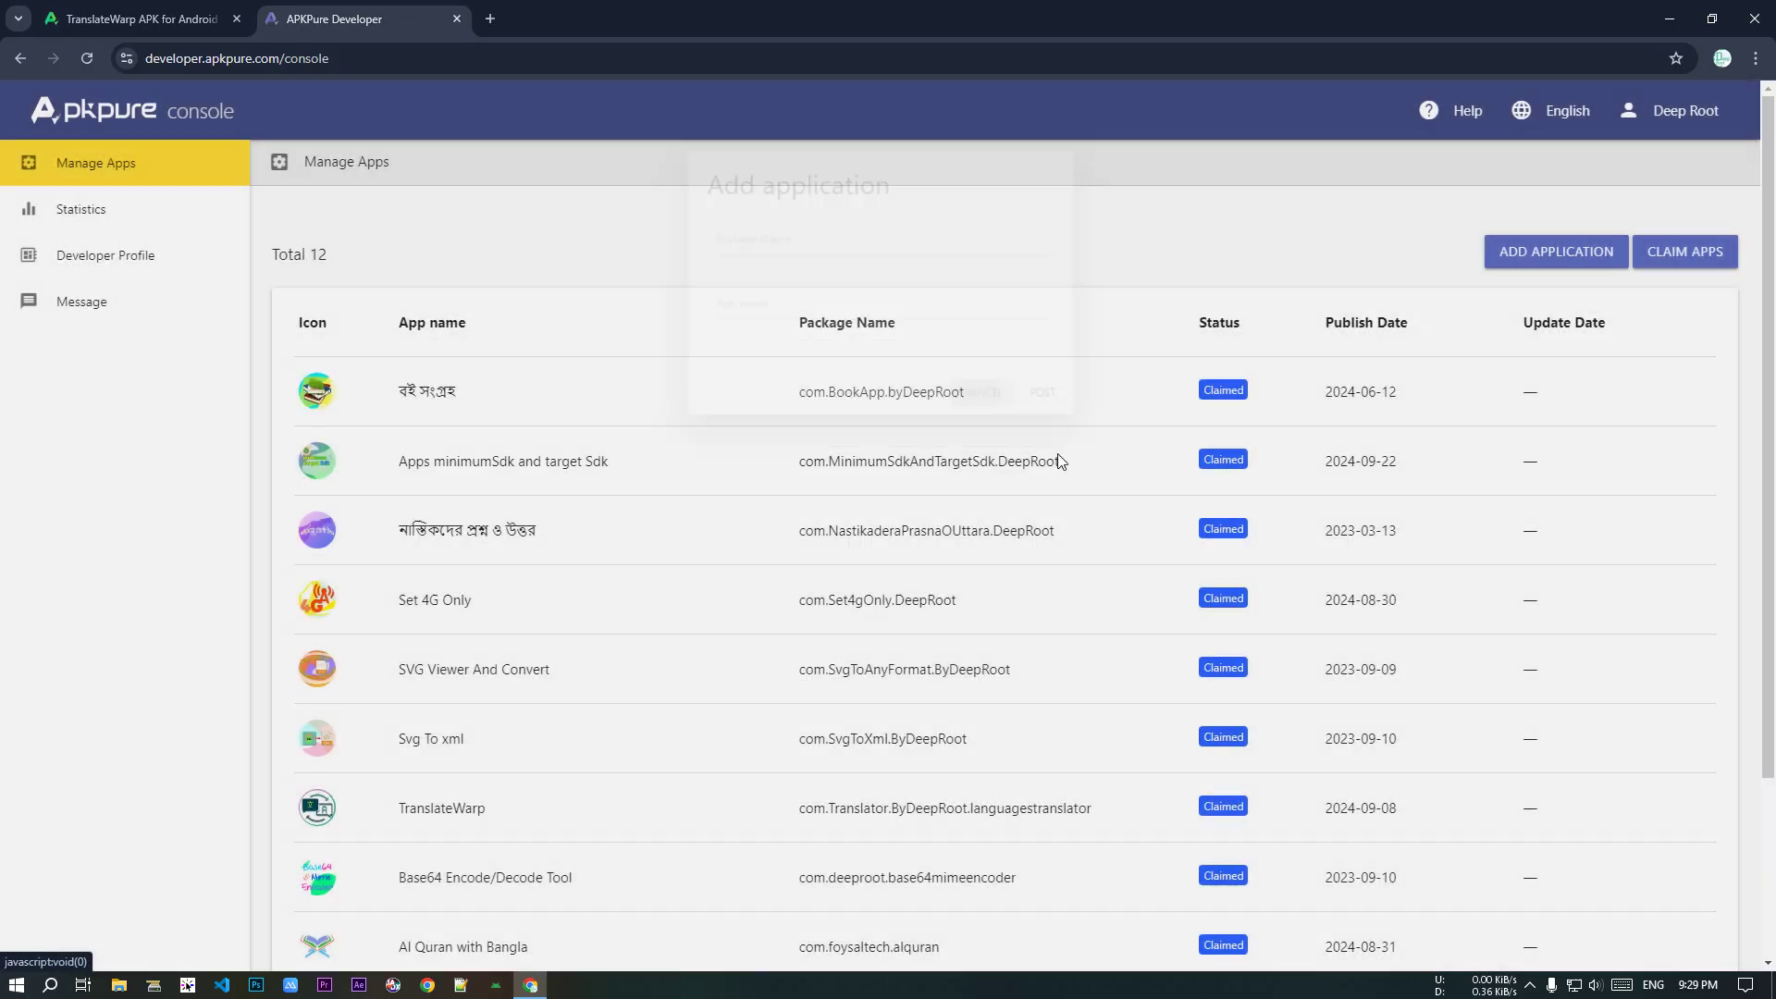
Step: Open the app claim form, and in the store tab open the Bangla Text Scanner-Bangla OCR page from the developer's other apps
{"action": "left_click", "coordinate": [1698, 258]}
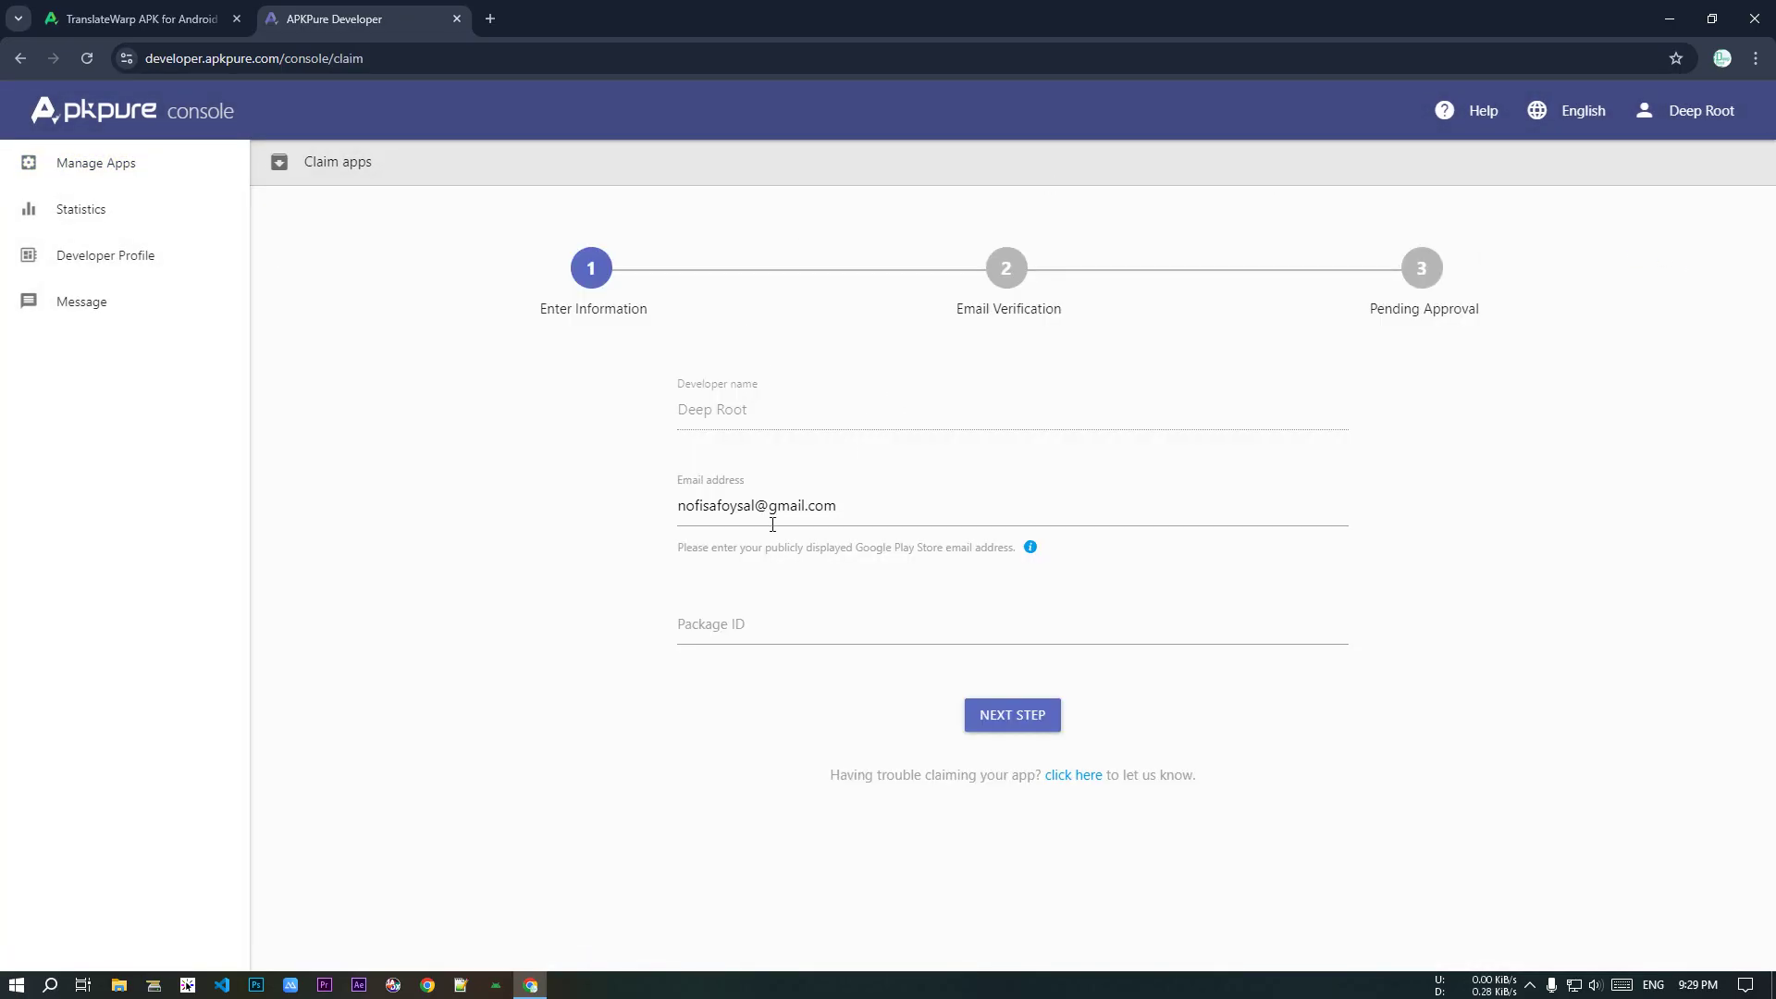
{"action": "left_click", "coordinate": [176, 18]}
{"action": "scroll", "coordinate": [1088, 431], "scroll_direction": "up", "scroll_amount": 4}
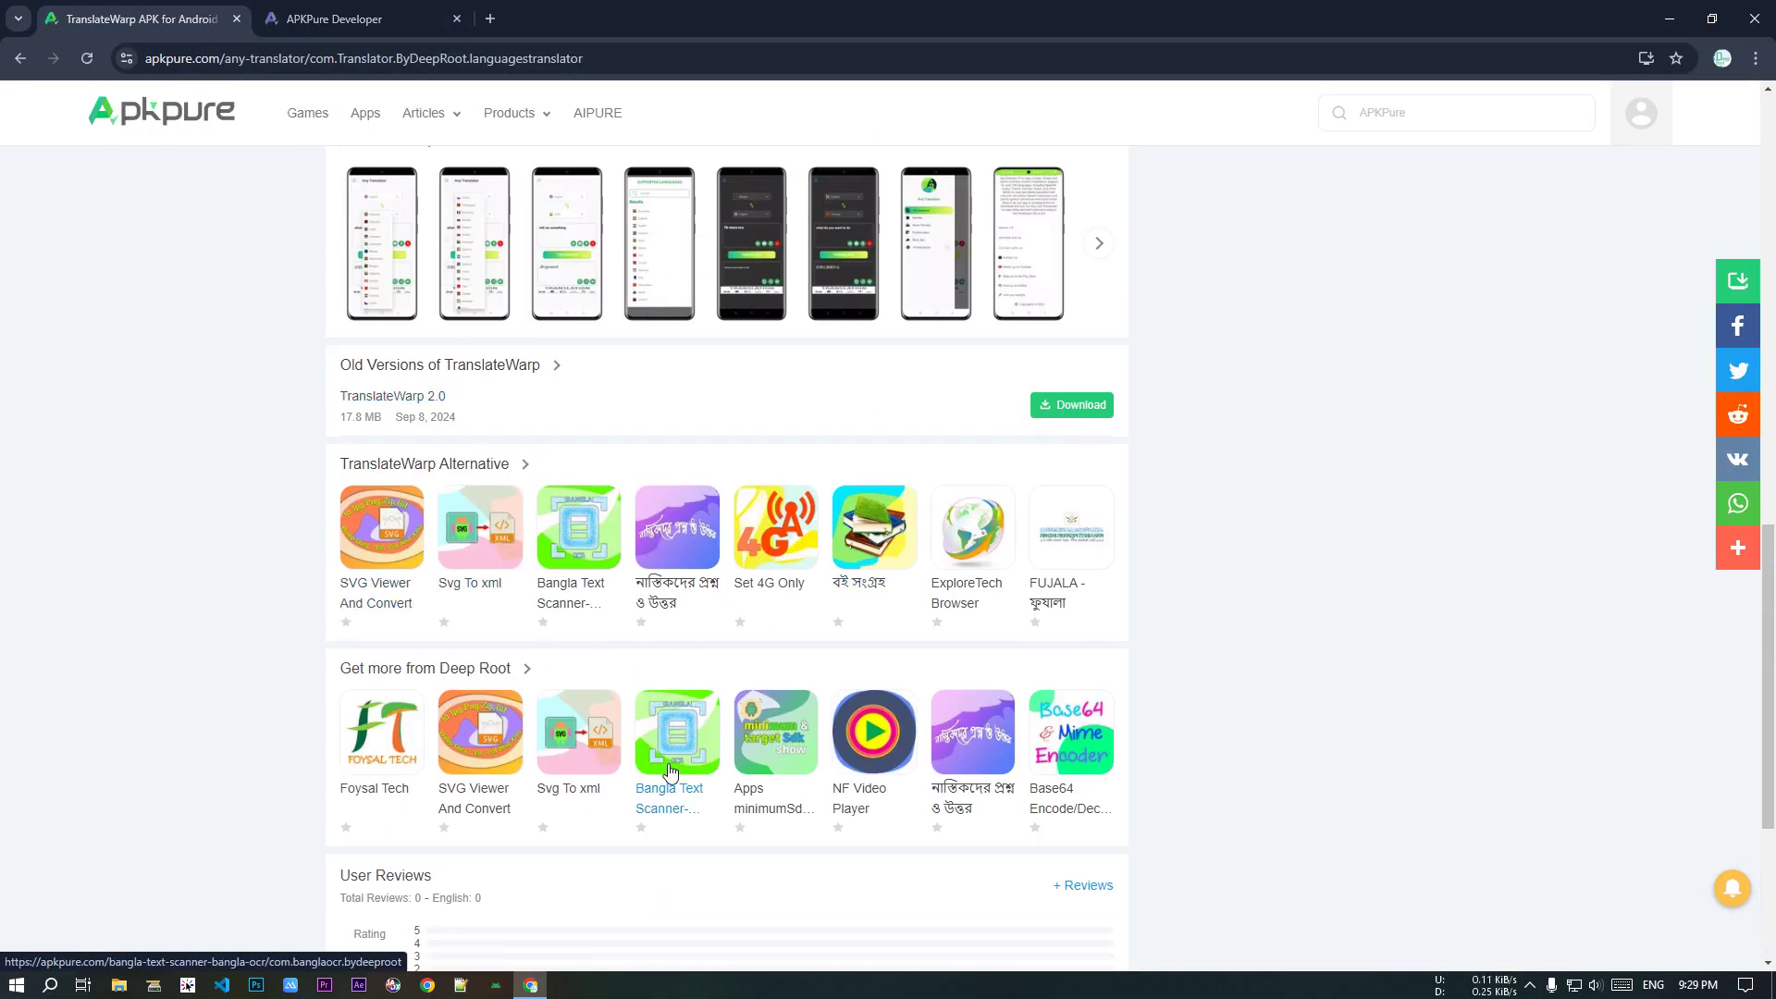
{"action": "left_click", "coordinate": [344, 17]}
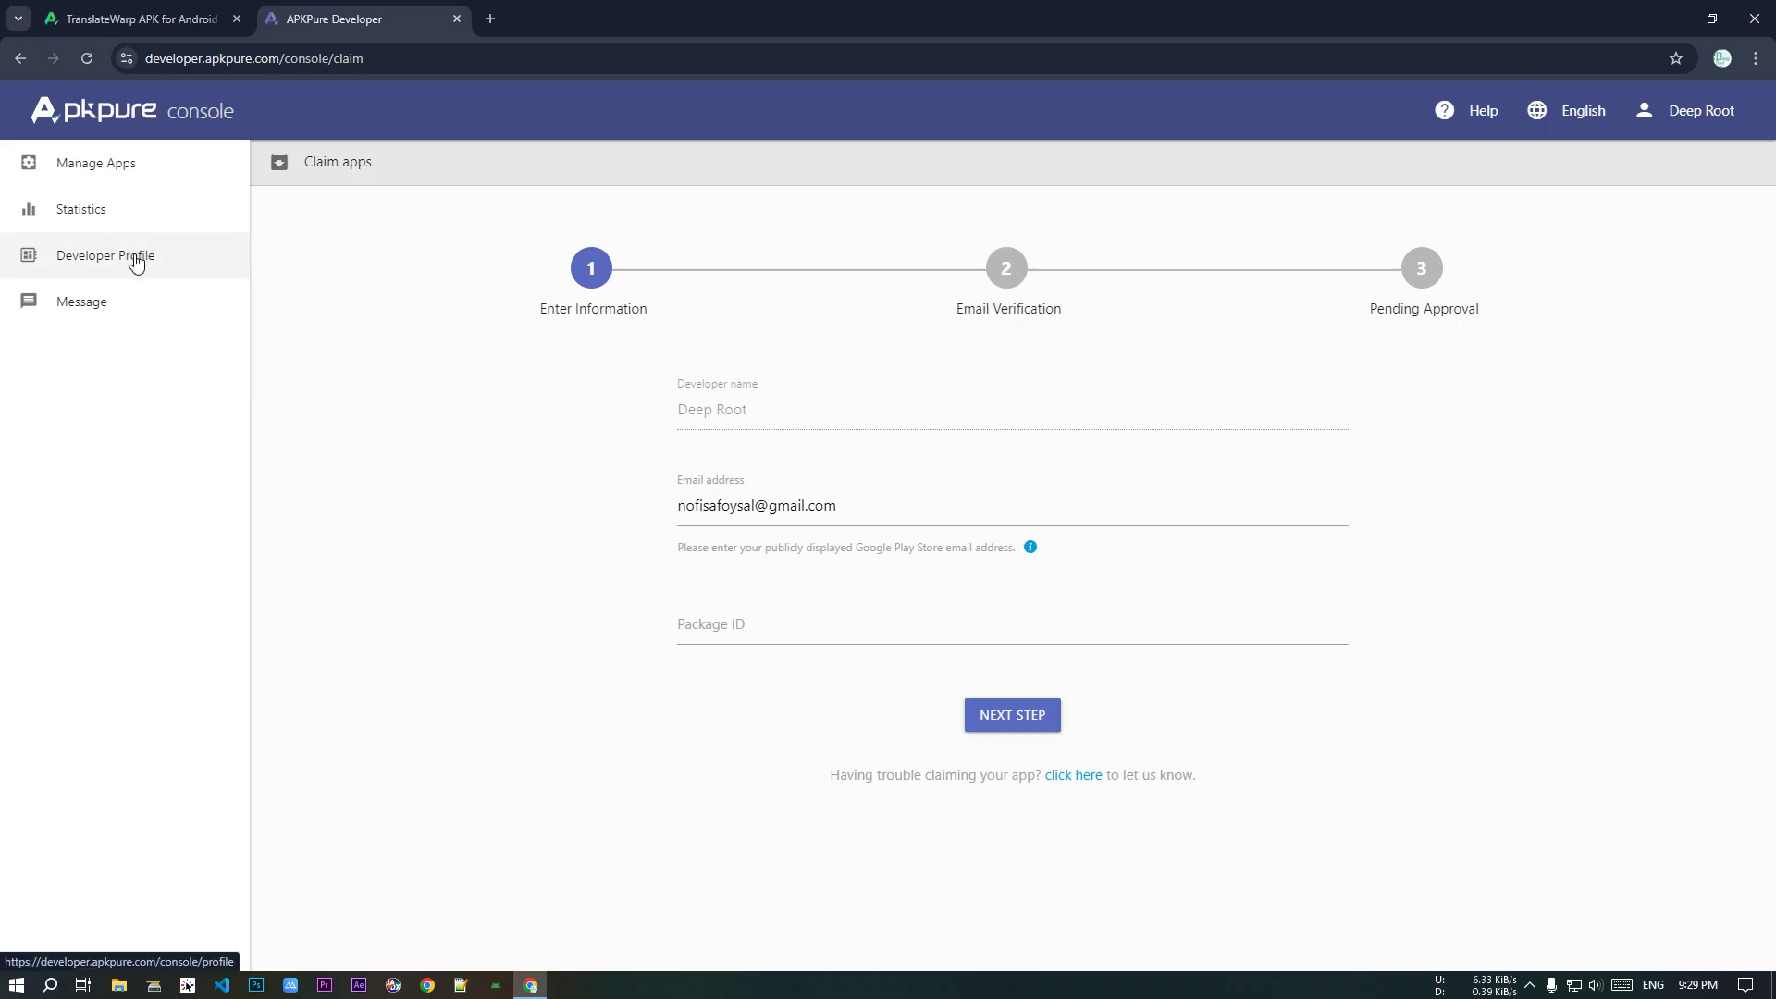
{"action": "left_click", "coordinate": [121, 16]}
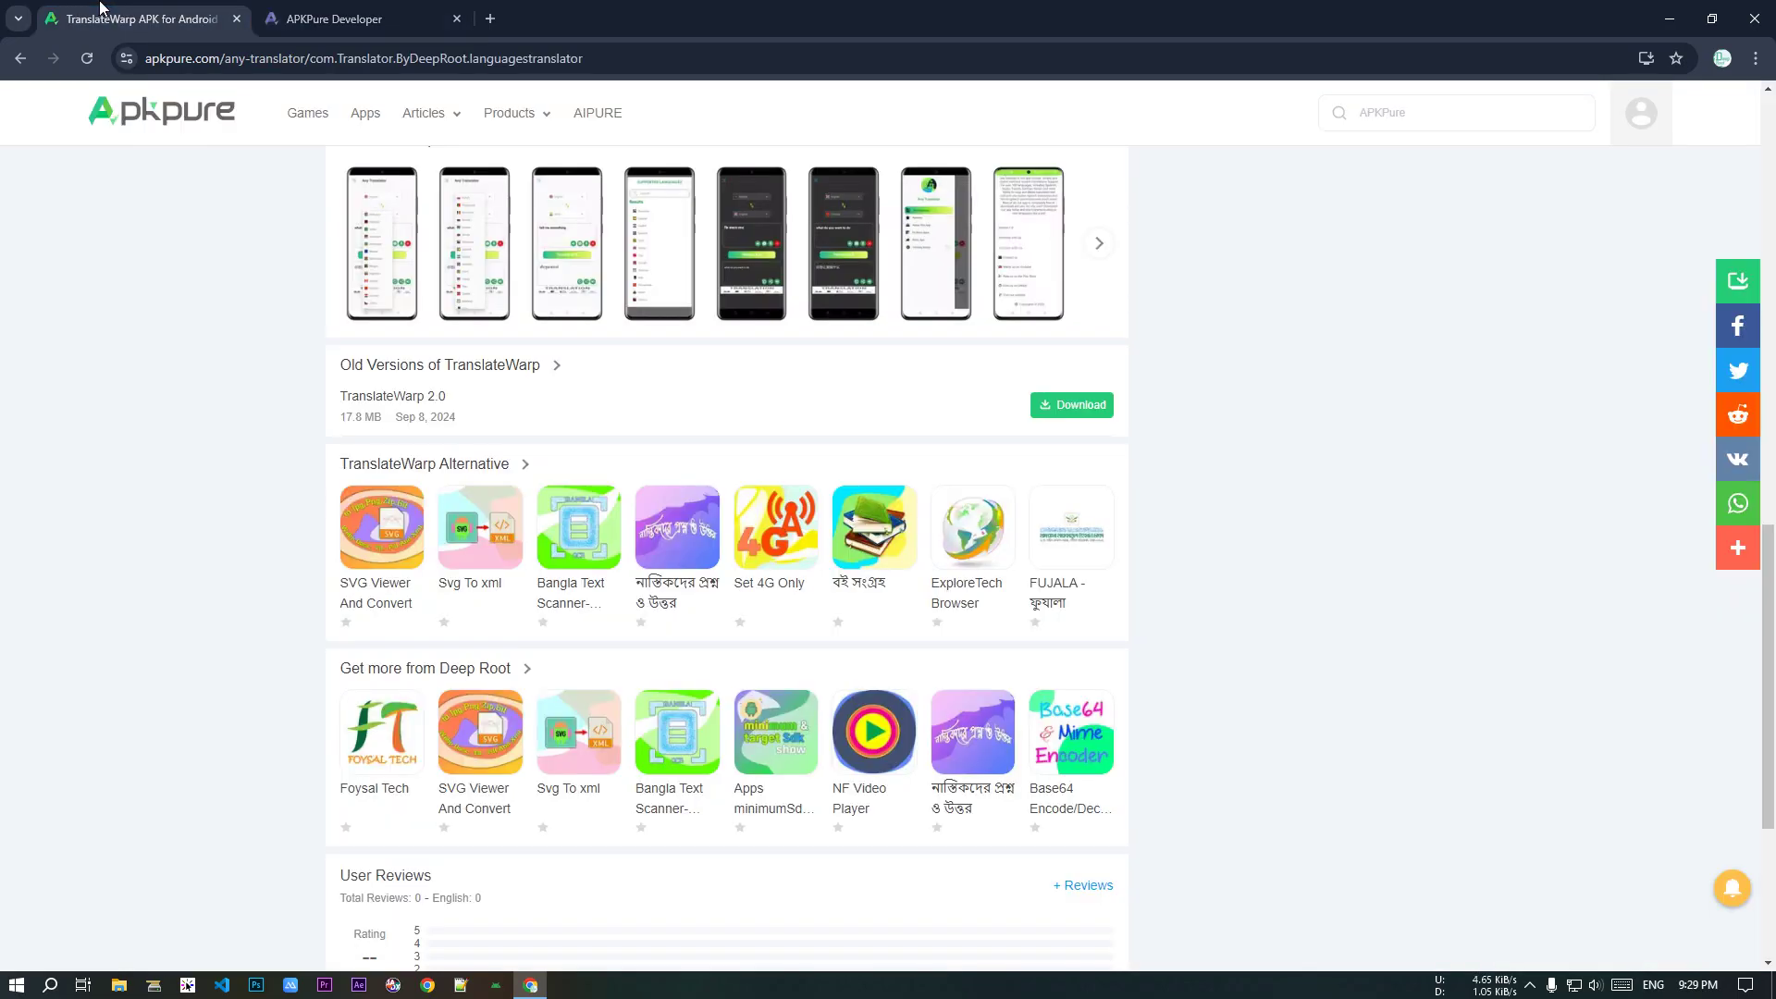
{"action": "left_click", "coordinate": [666, 736]}
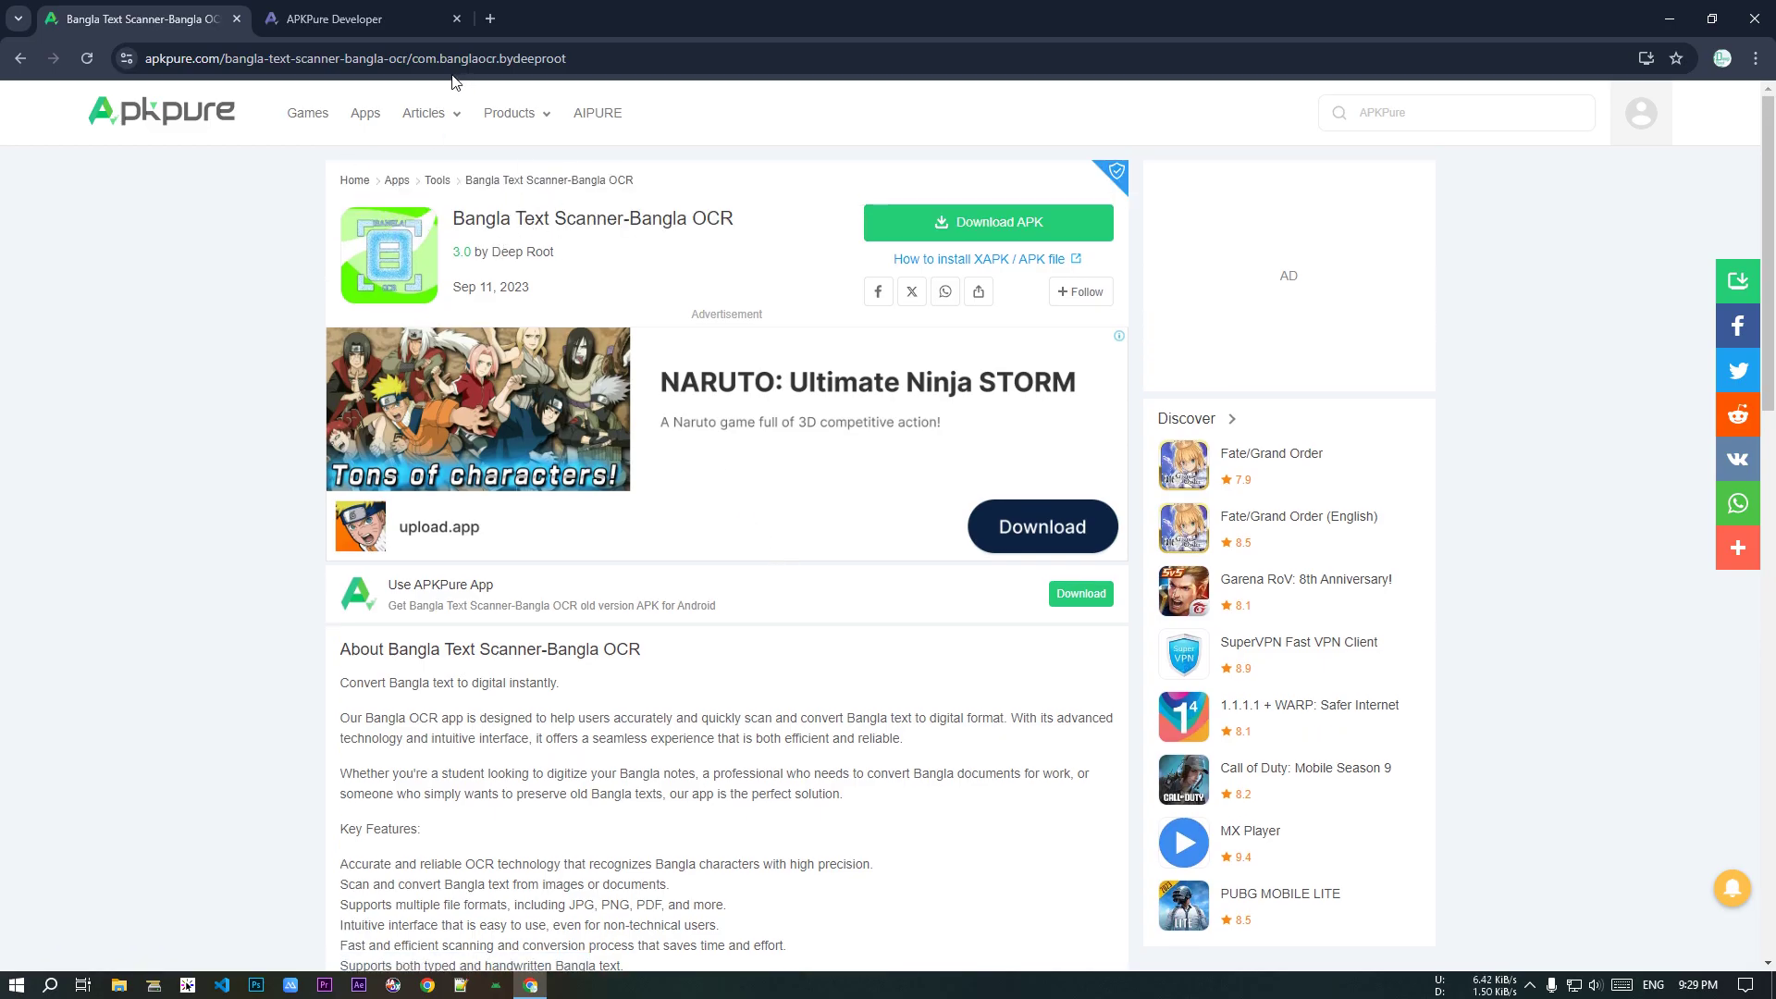
Step: Copy the package ID com.banglaocr.bydeeproot from the app page's address into the claim form and submit it
{"action": "left_click", "coordinate": [576, 58]}
{"action": "double_click", "coordinate": [576, 59]}
{"action": "key", "text": "ctrl+c"}
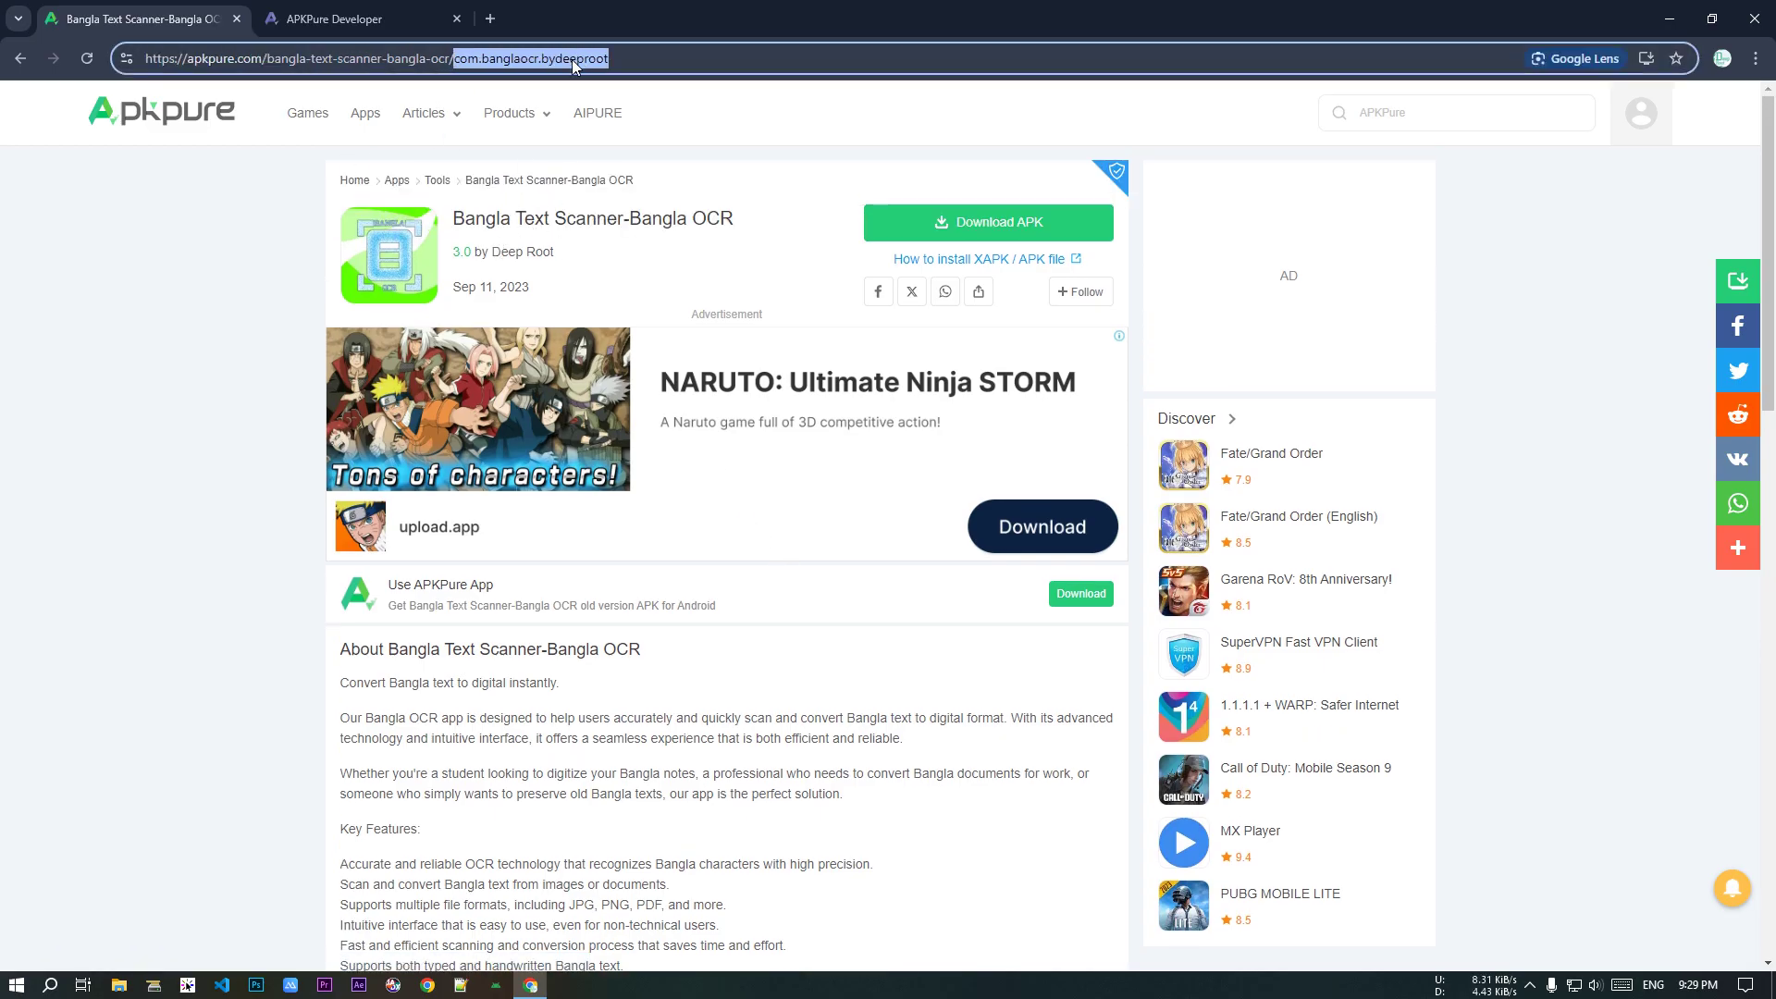
{"action": "key", "text": "ctrl+Tab"}
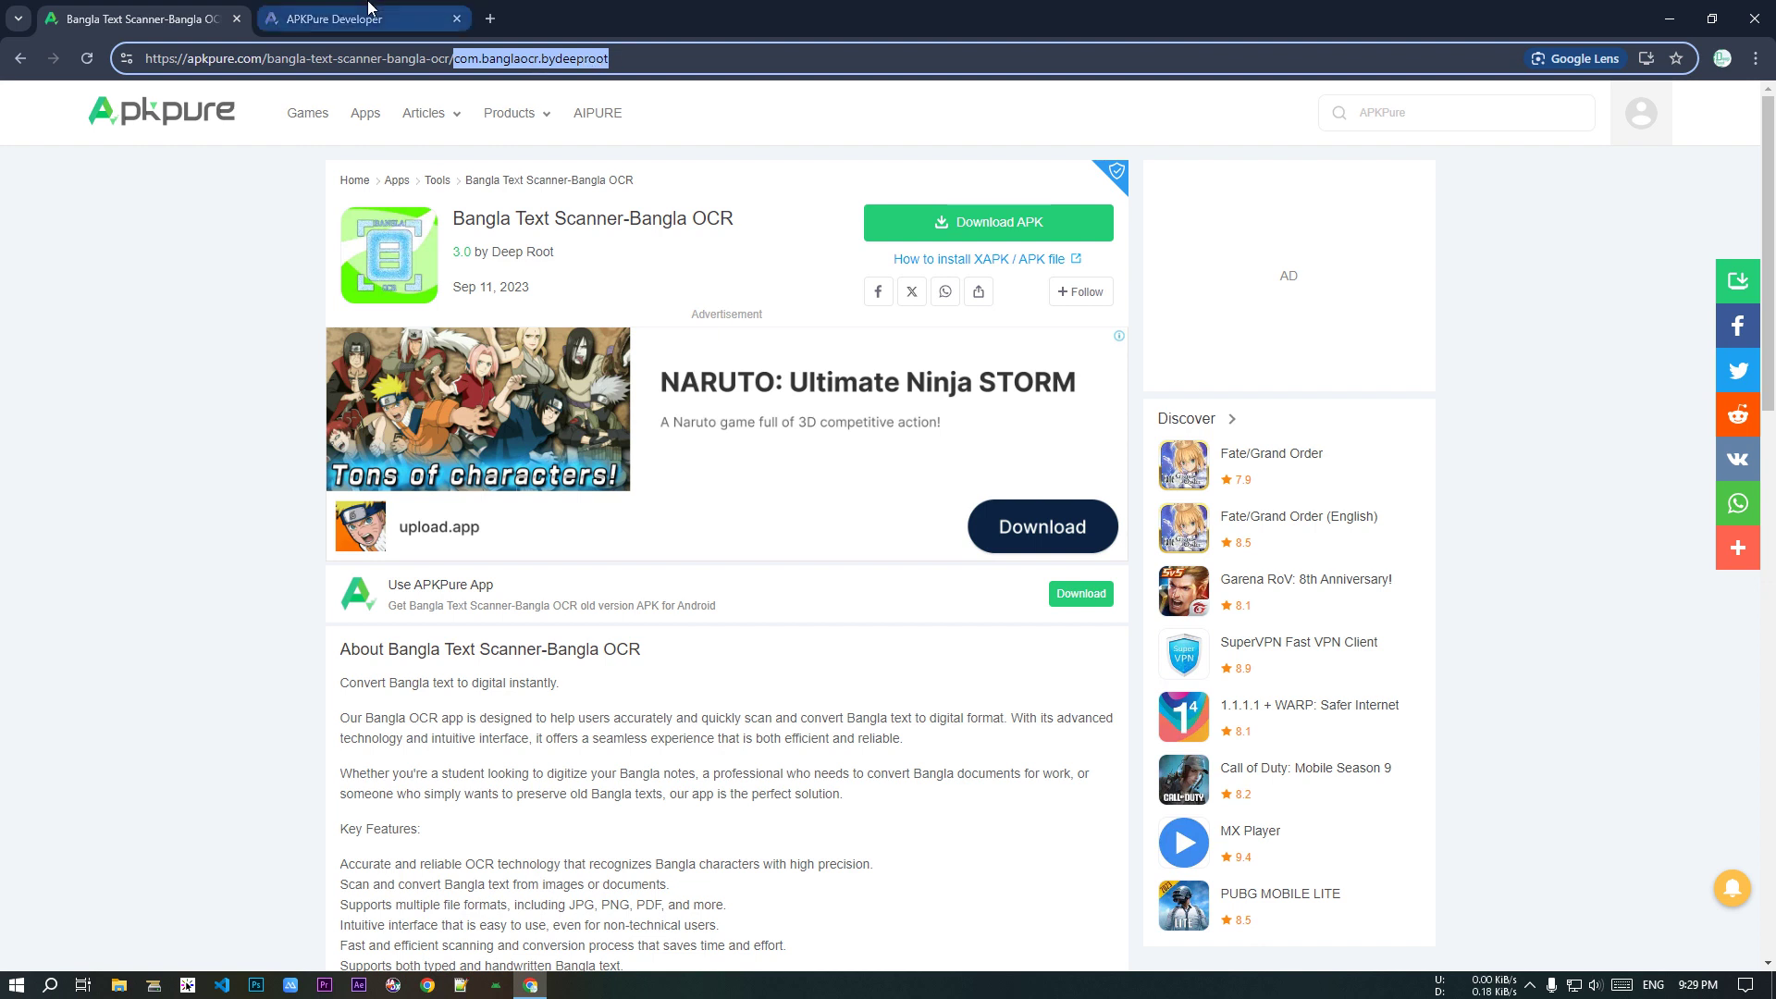
{"action": "left_click", "coordinate": [731, 631]}
{"action": "key", "text": "ctrl+v"}
{"action": "left_click", "coordinate": [1019, 718]}
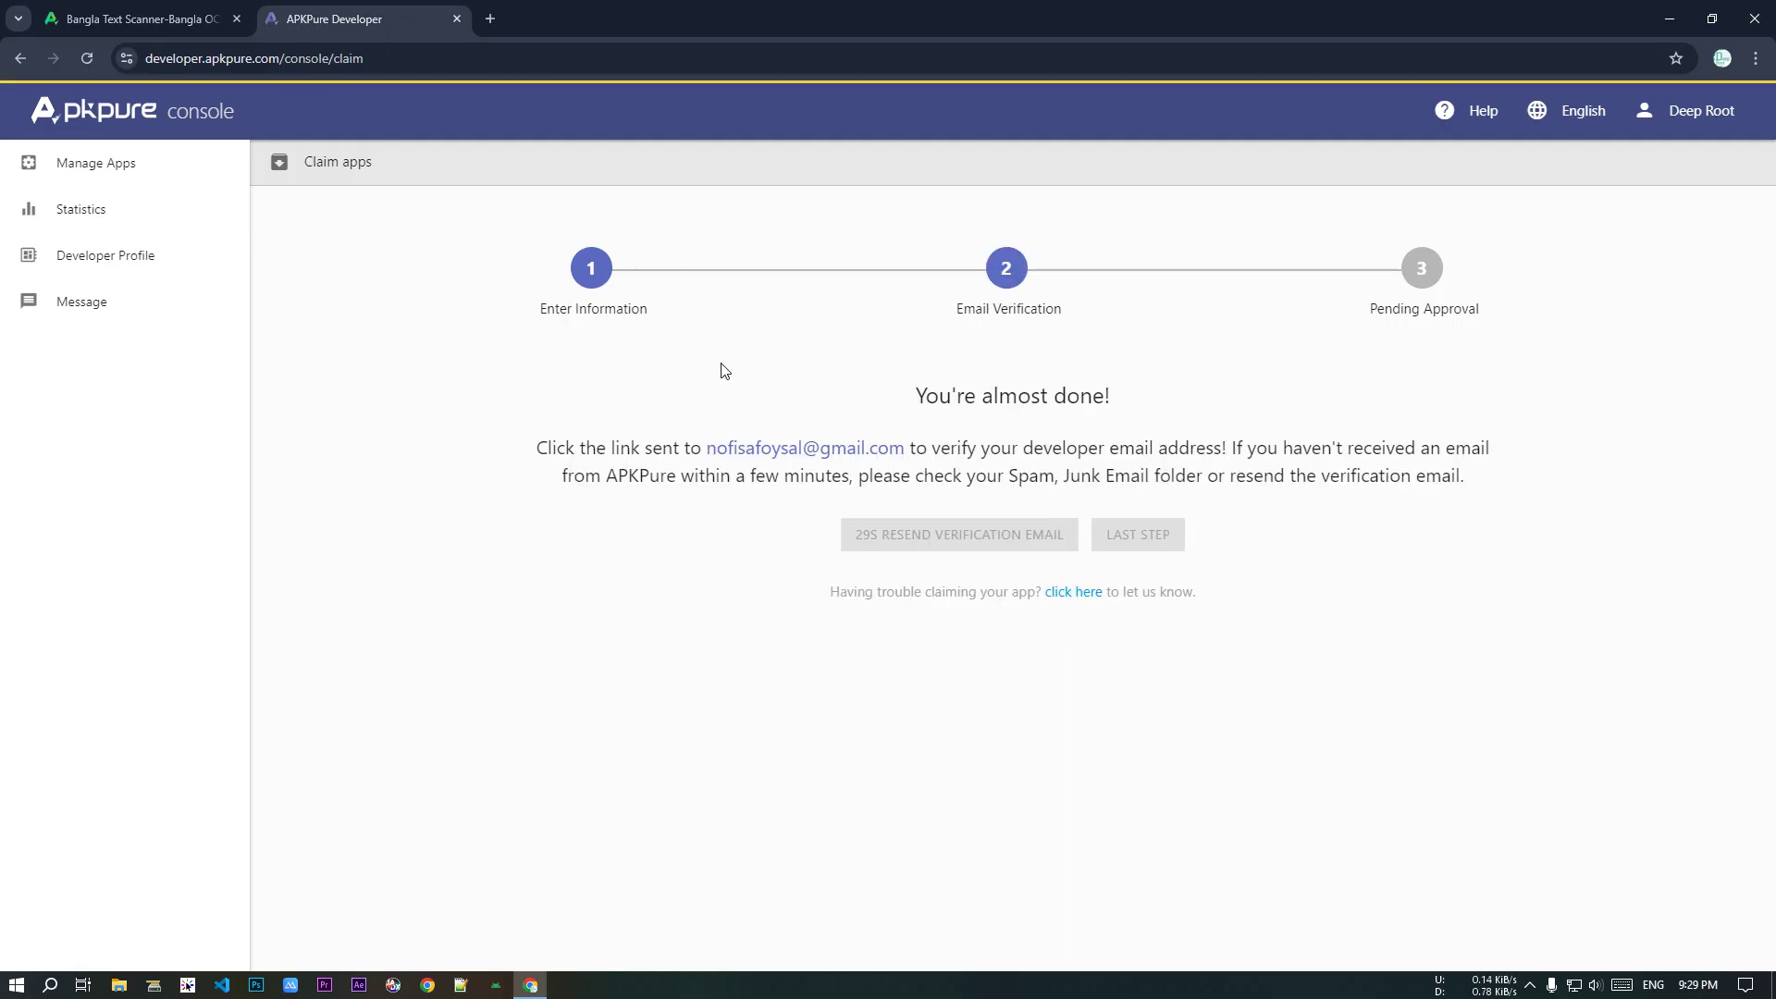
Step: Read the email verification instructions of the app claim, including where to look for a missing email
{"action": "left_click_drag", "start_coordinate": [548, 442], "coordinate": [726, 441]}
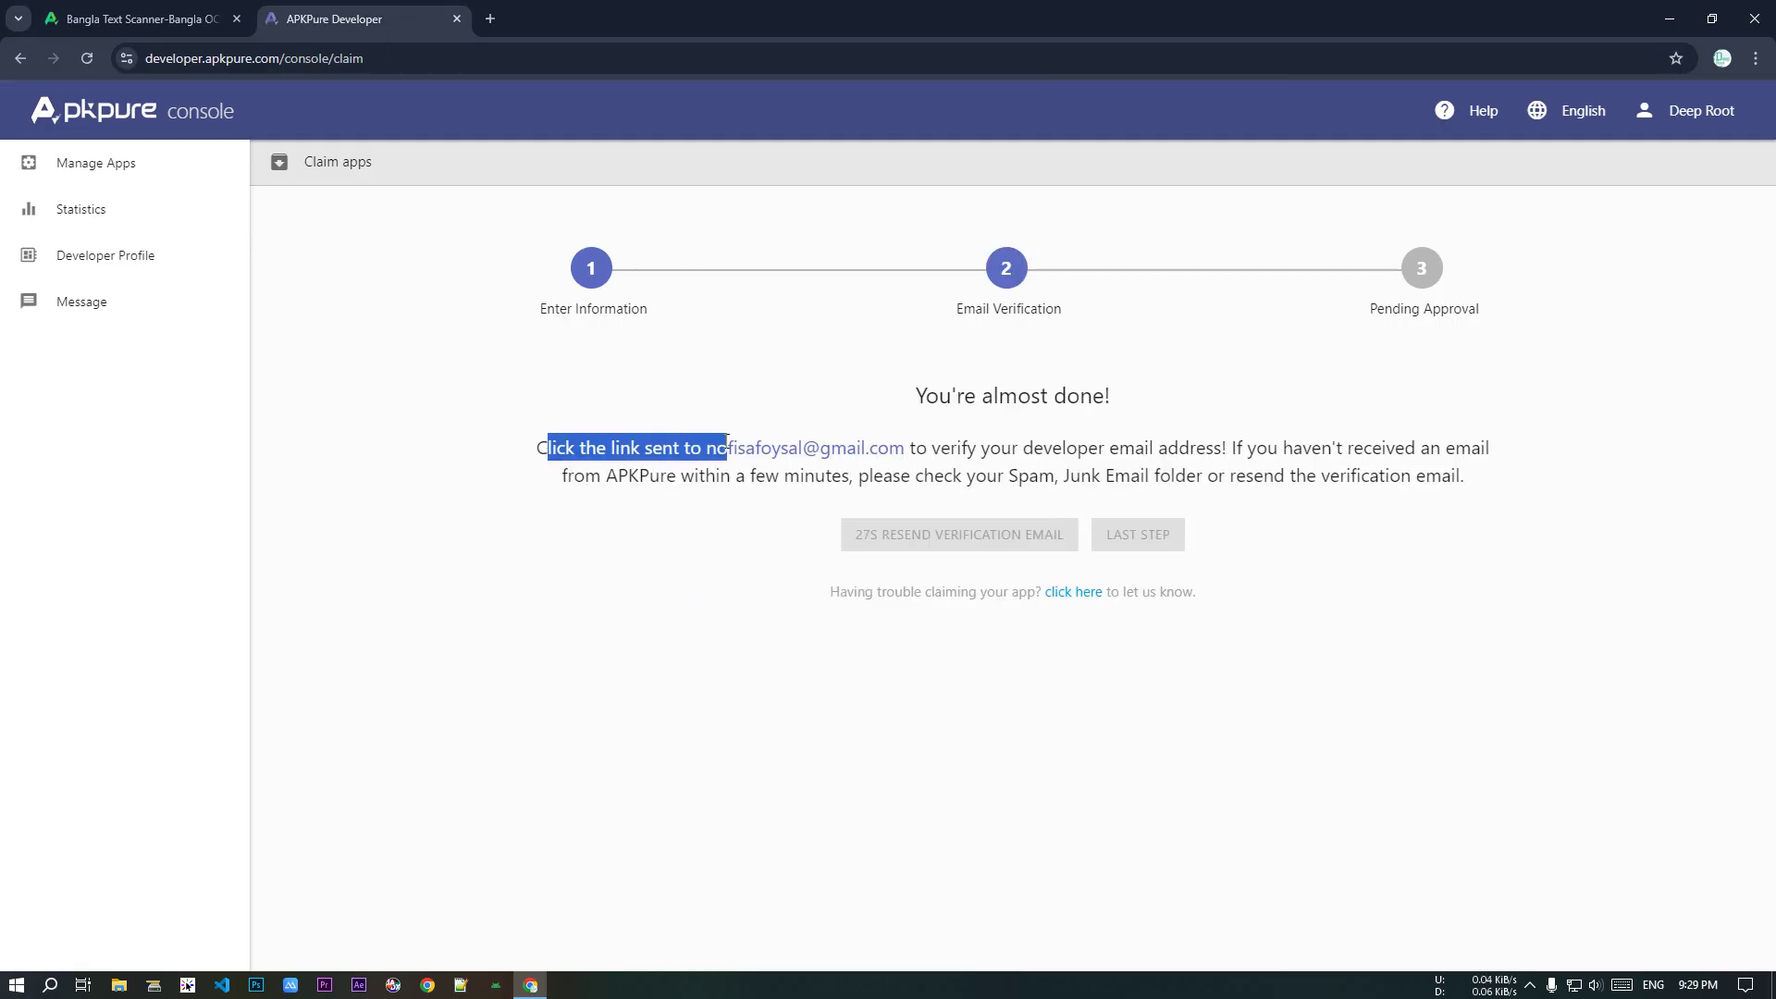
{"action": "left_click", "coordinate": [563, 435]}
{"action": "left_click_drag", "start_coordinate": [539, 447], "coordinate": [1244, 448]}
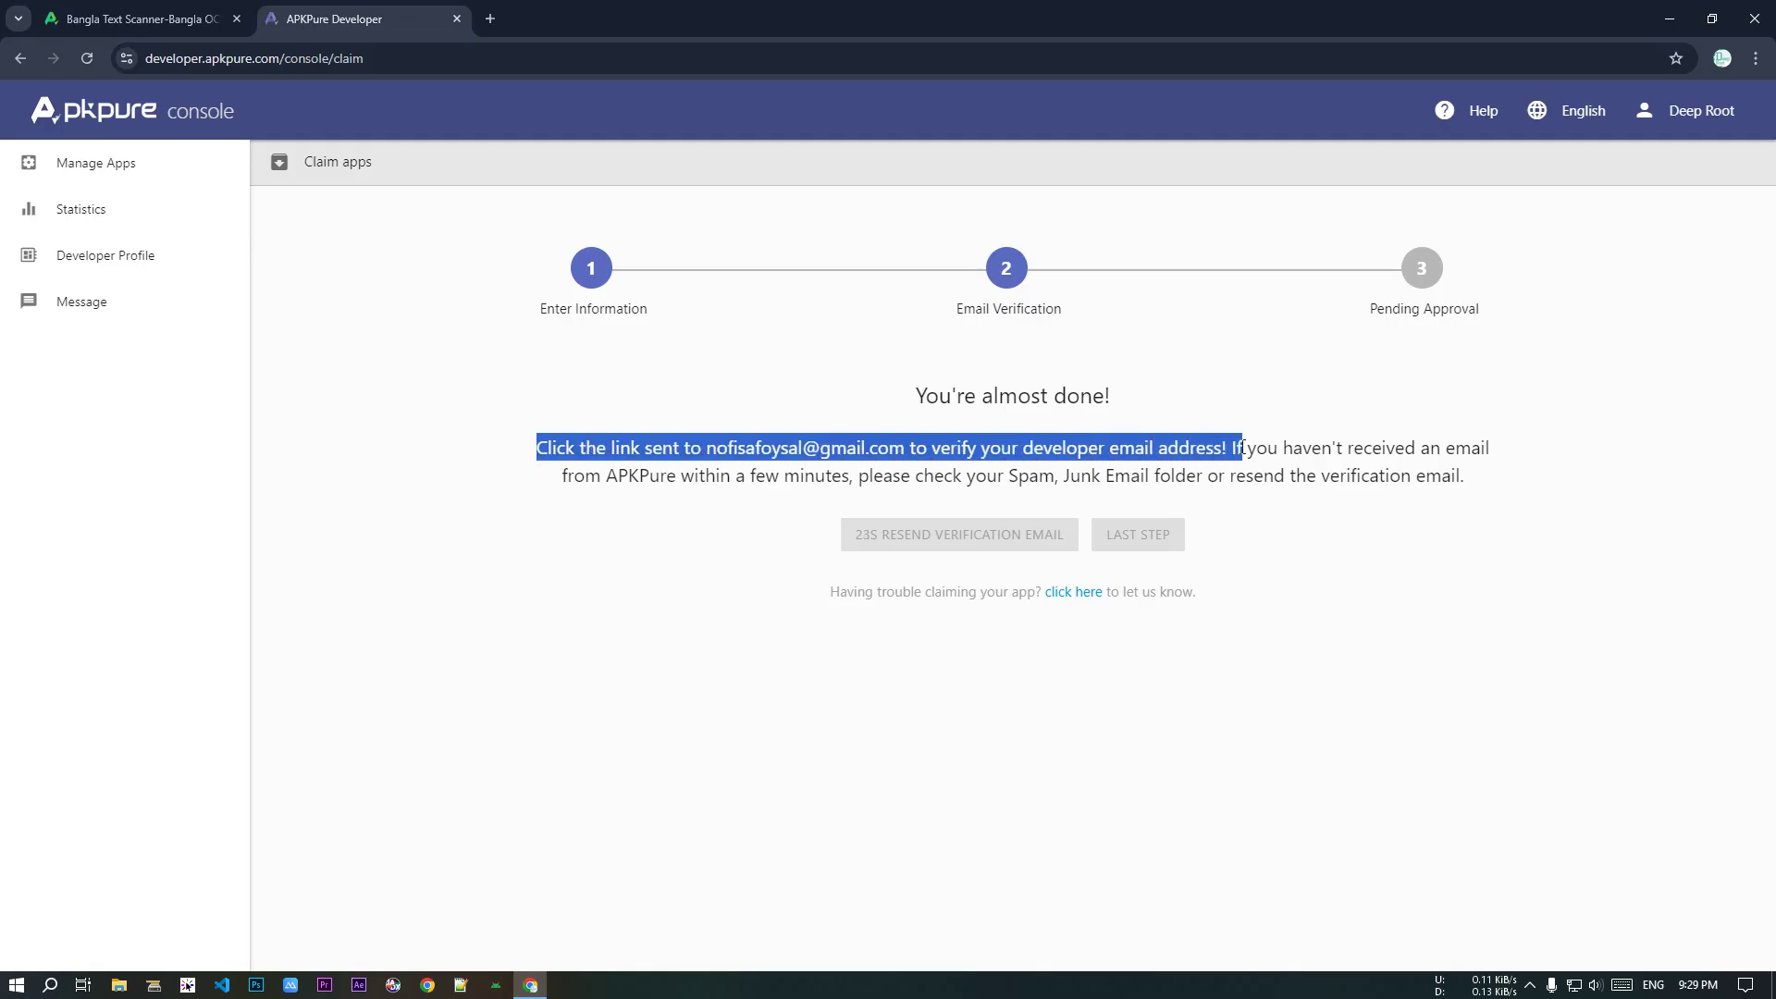
{"action": "left_click", "coordinate": [1545, 539]}
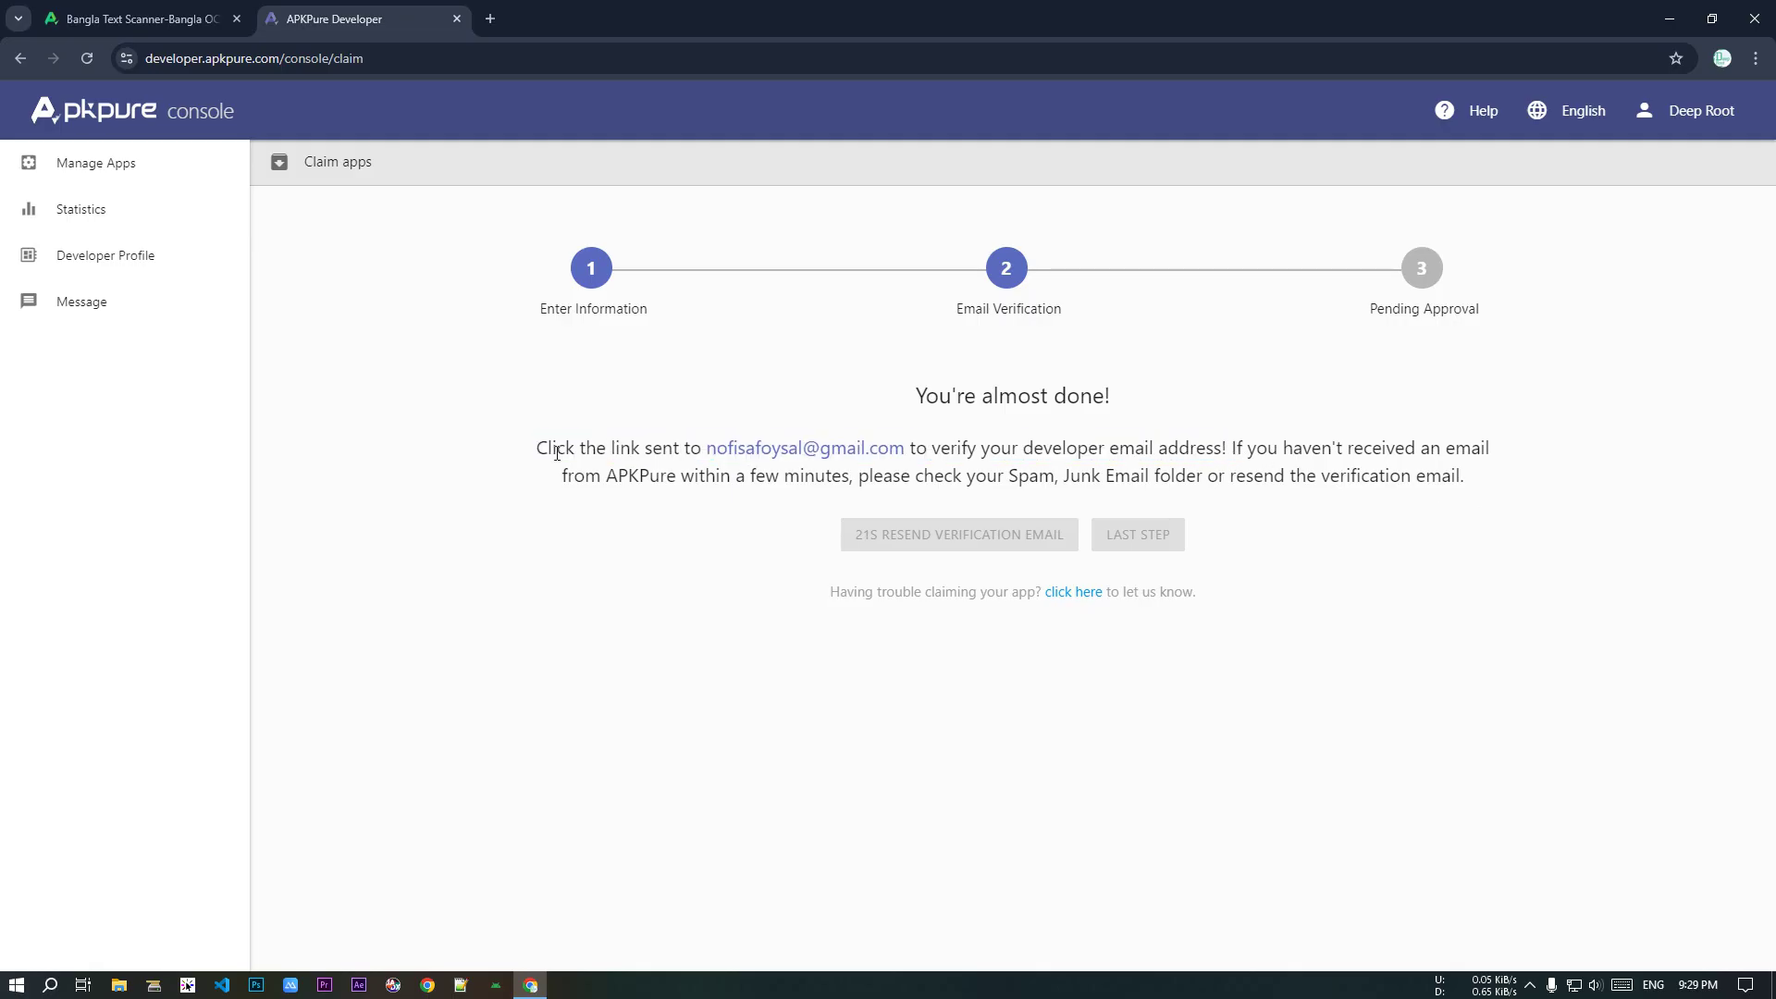
{"action": "left_click_drag", "start_coordinate": [529, 453], "coordinate": [1459, 474]}
{"action": "left_click", "coordinate": [1481, 481]}
{"action": "left_click_drag", "start_coordinate": [1014, 477], "coordinate": [1156, 480]}
{"action": "left_click", "coordinate": [1359, 473]}
Step: Switch to Gmail in a new tab, open the newest "Verify your Developer Email to continue" email and follow its latest verification link
{"action": "left_click", "coordinate": [487, 22]}
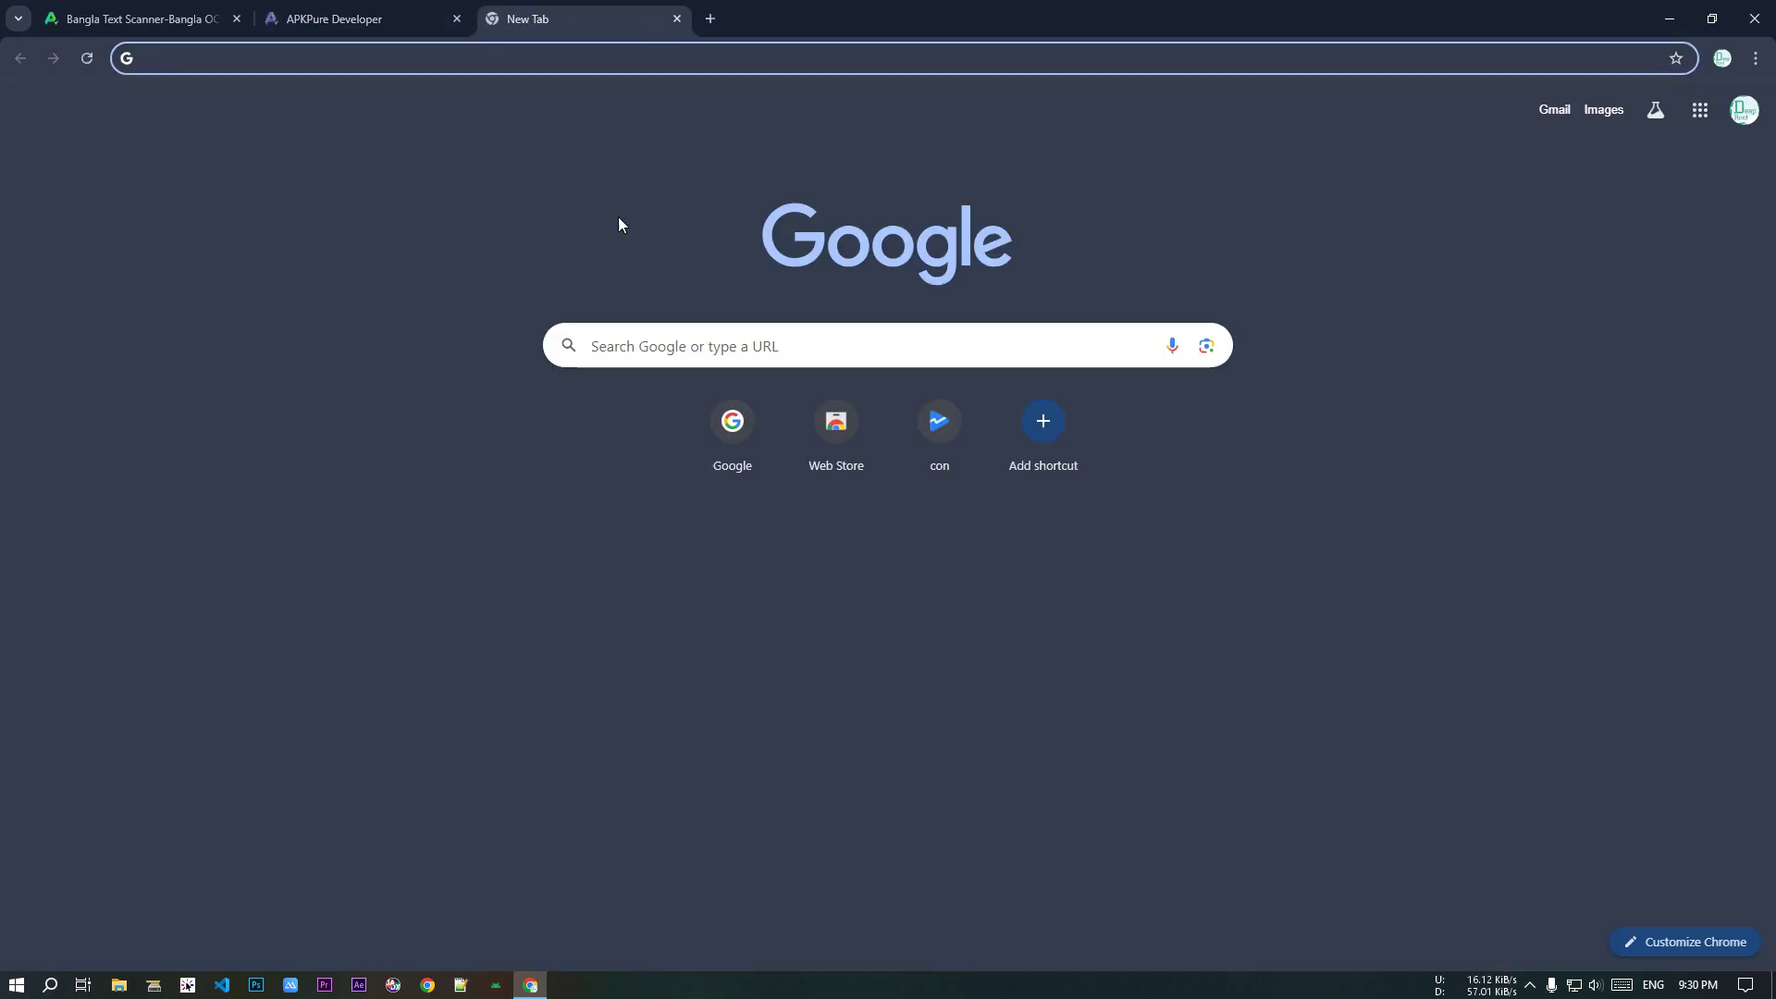
{"action": "left_click", "coordinate": [1554, 110]}
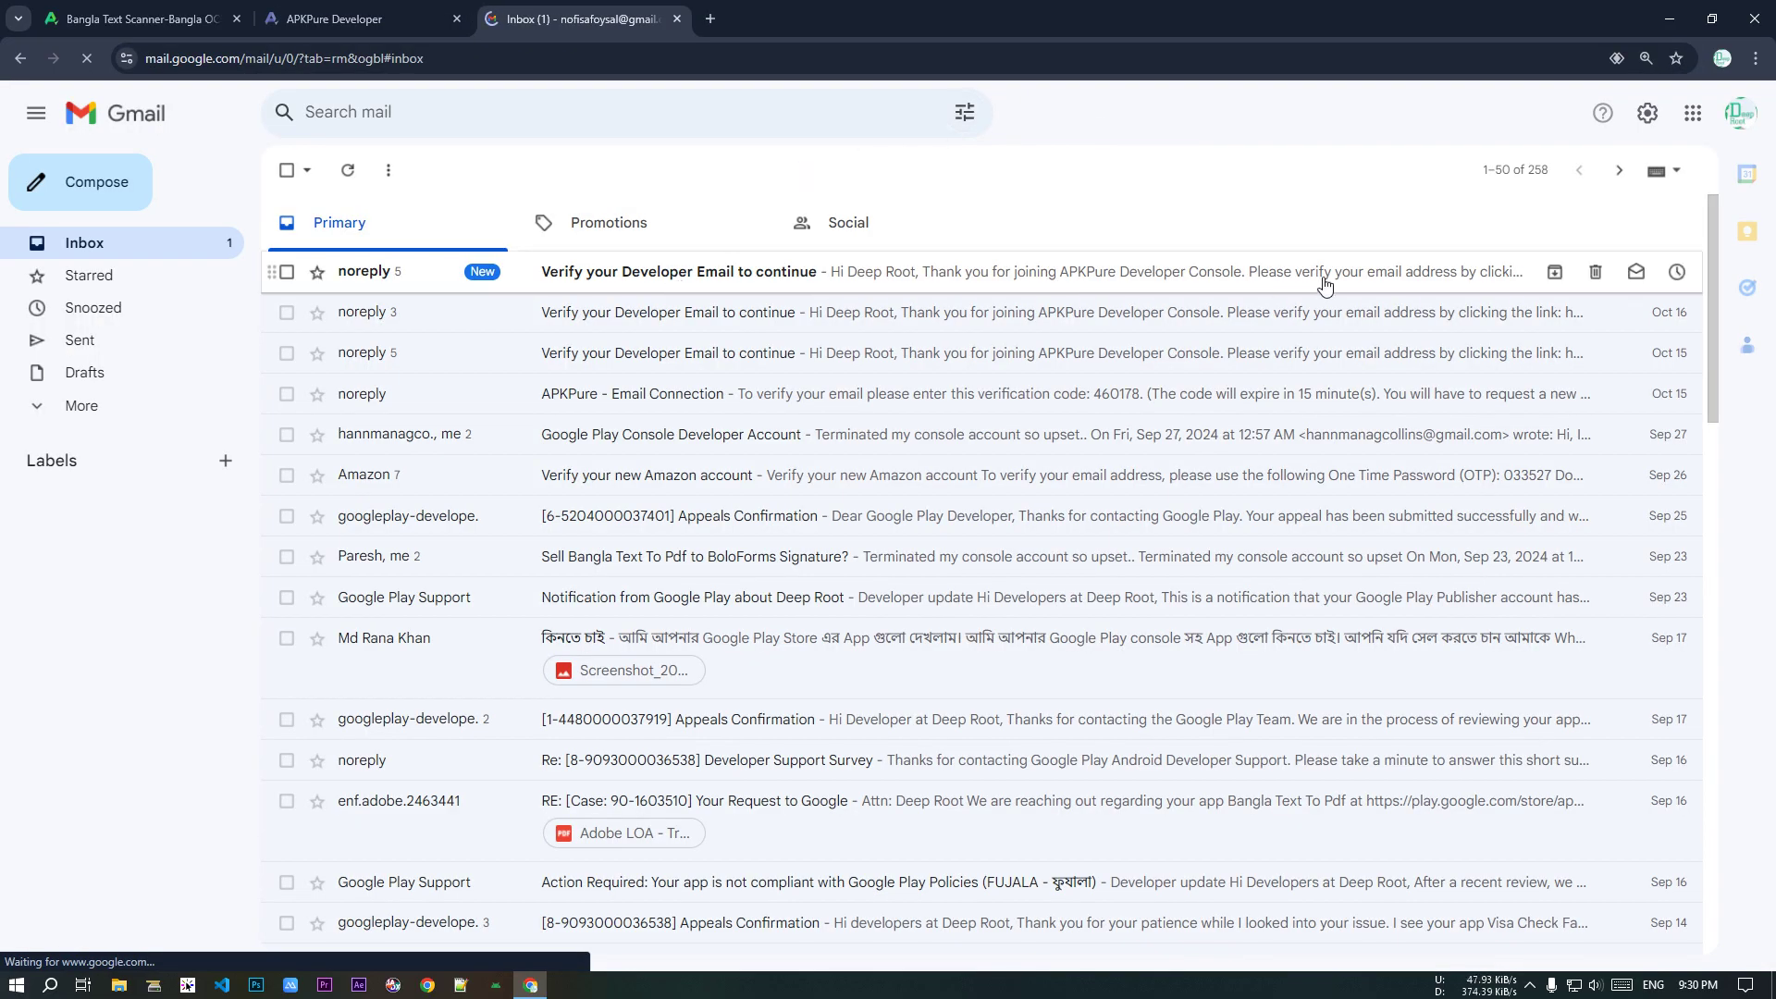
{"action": "left_click", "coordinate": [1286, 282]}
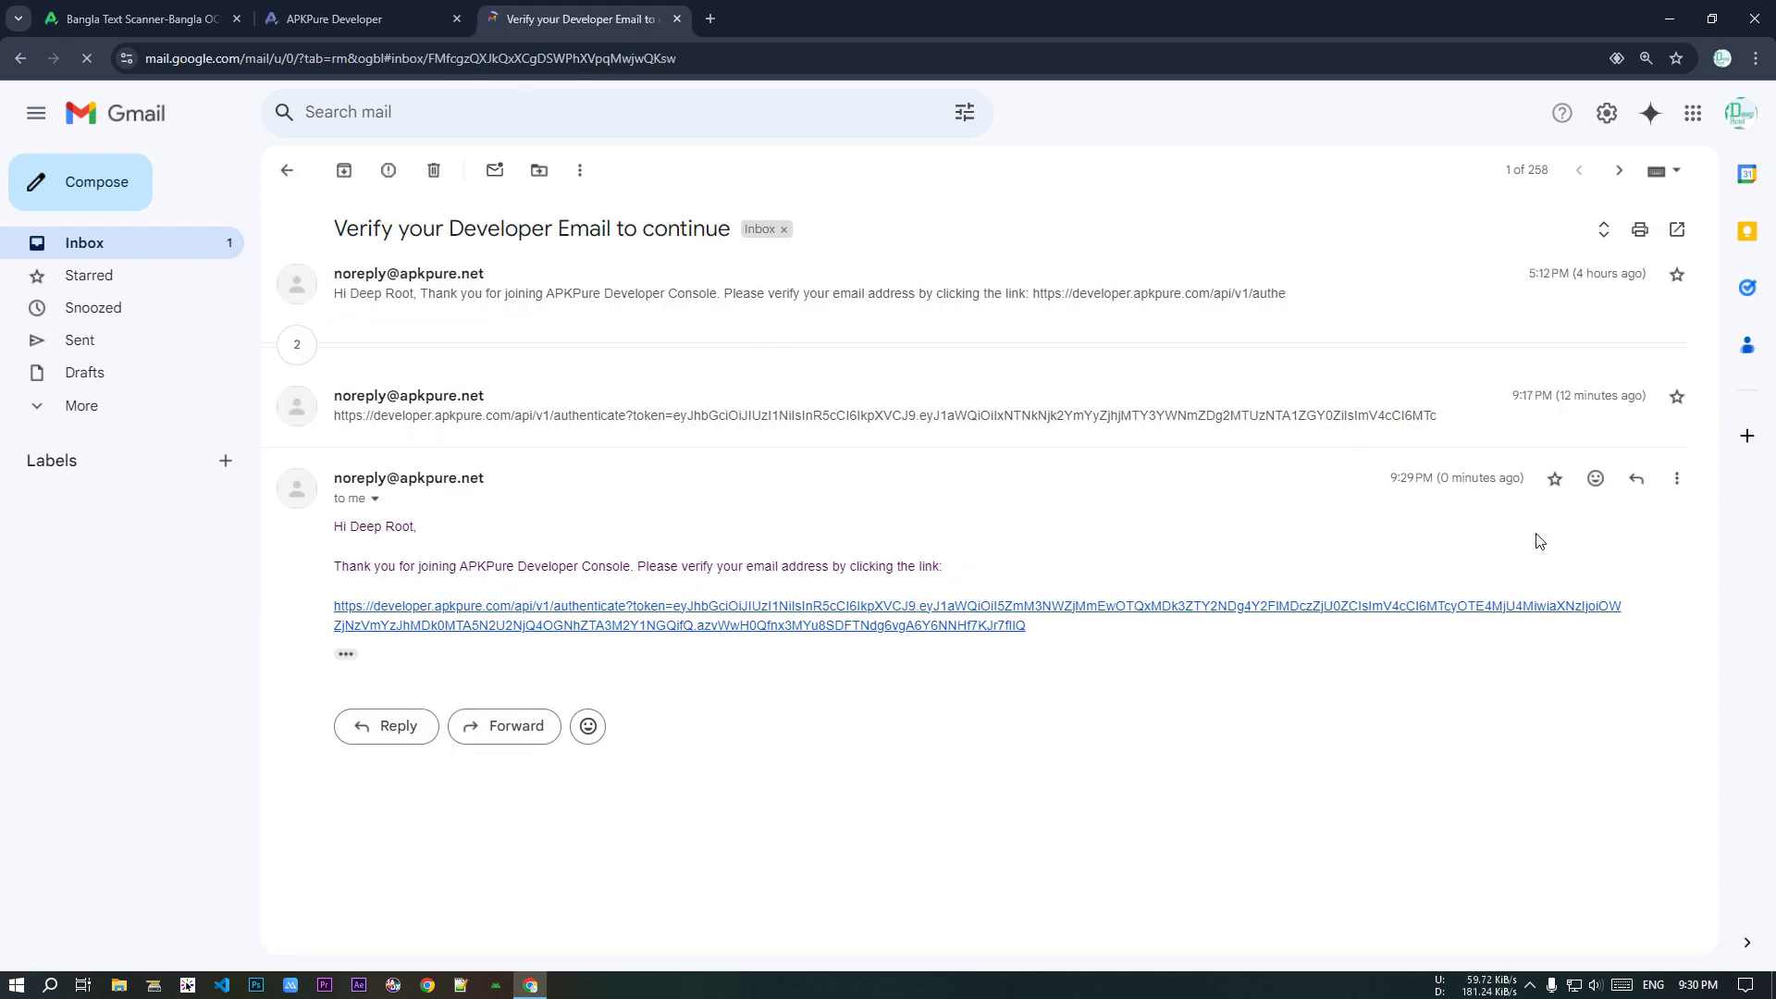
{"action": "left_click_drag", "start_coordinate": [1406, 477], "coordinate": [1493, 477]}
{"action": "left_click", "coordinate": [1509, 477]}
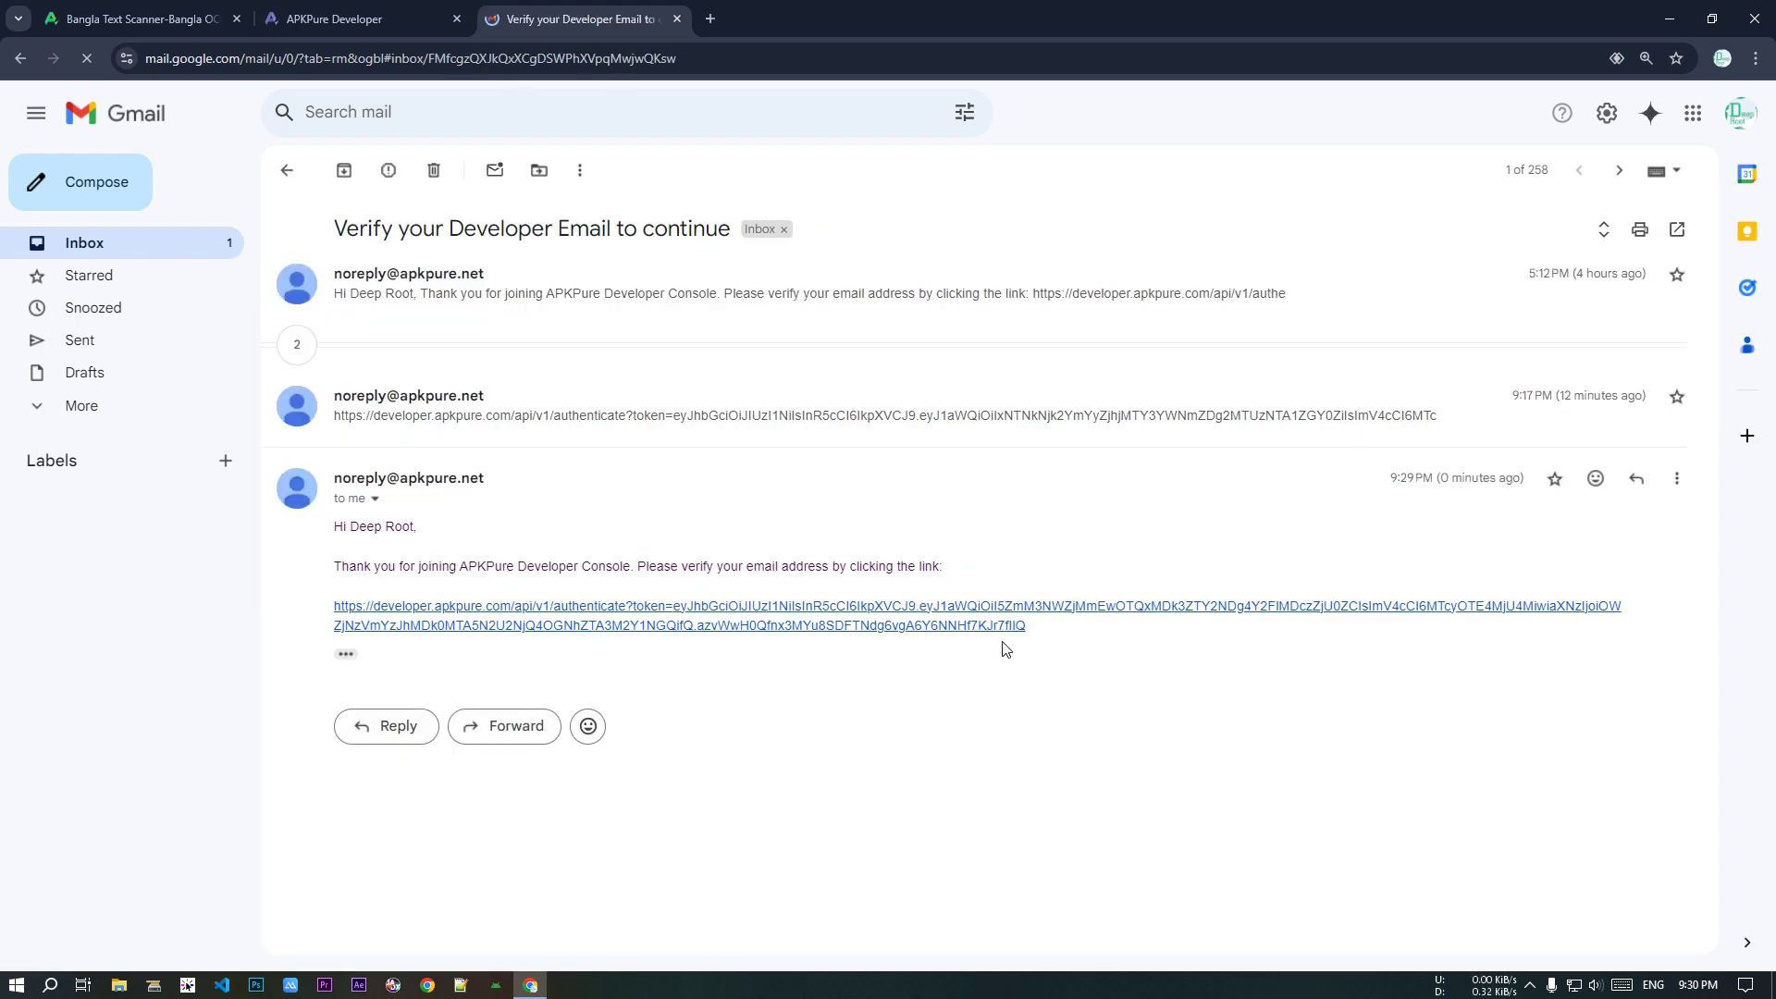
{"action": "left_click", "coordinate": [888, 624]}
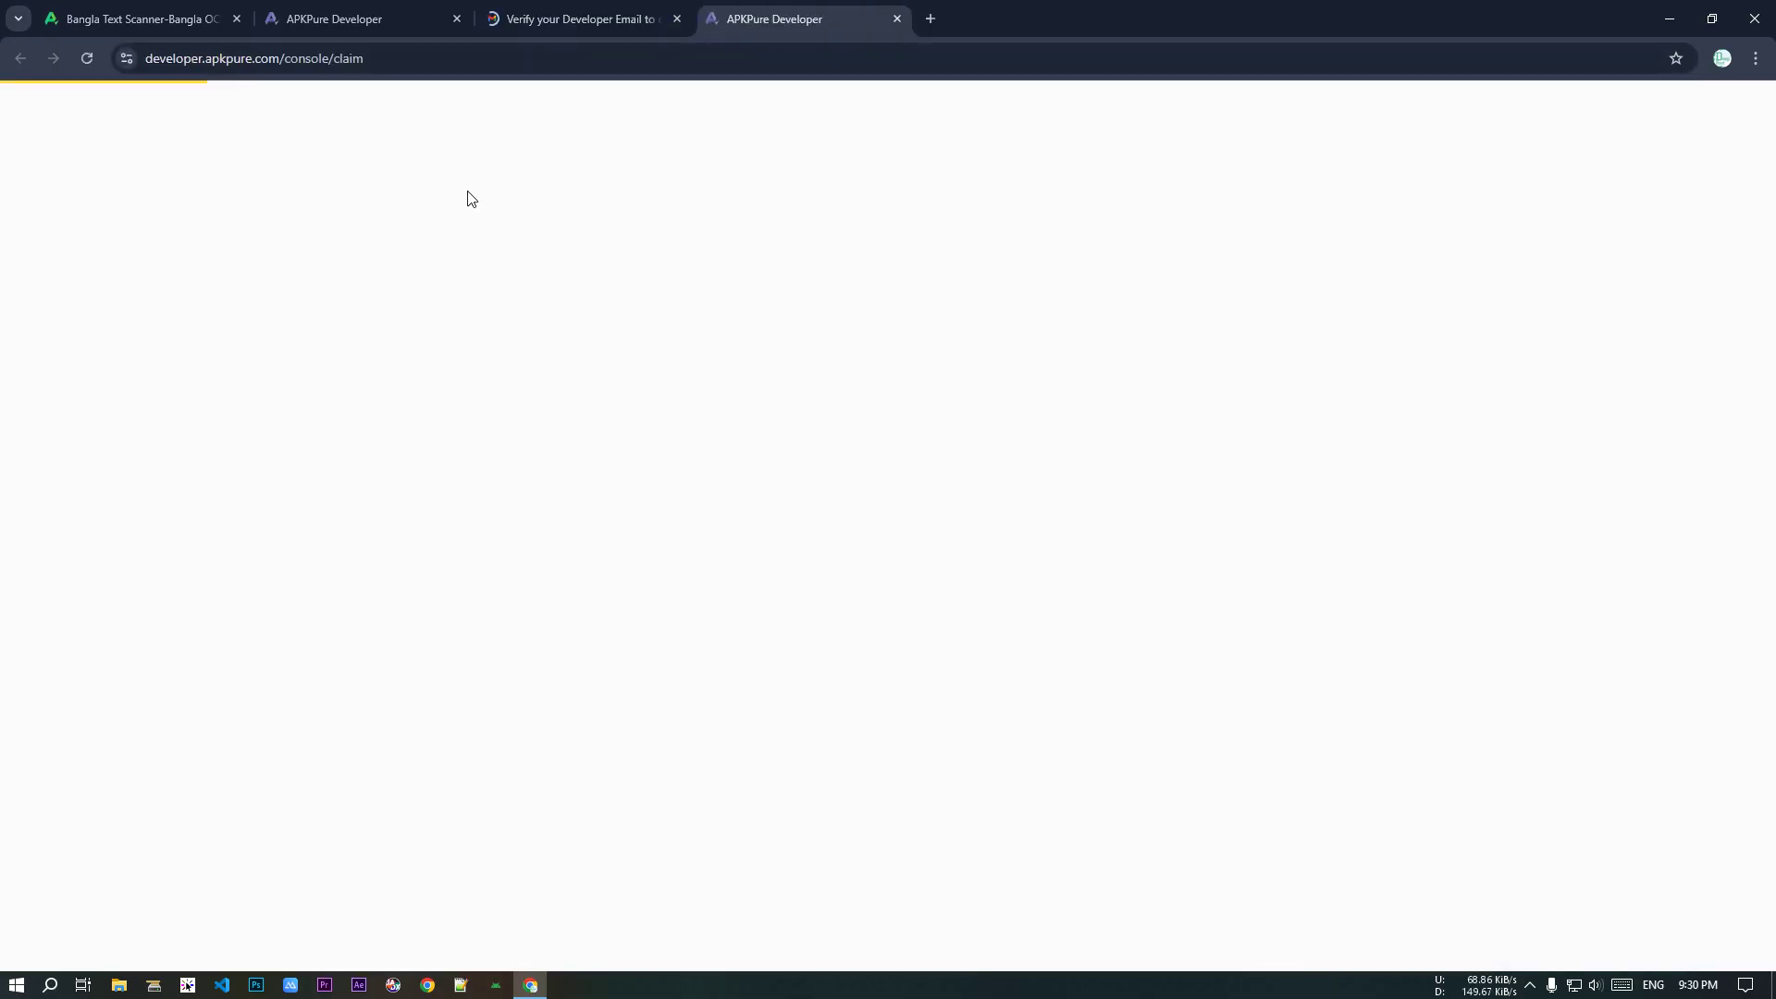
Step: Read the notice about the app claim and its current status
{"action": "left_click_drag", "start_coordinate": [513, 421], "coordinate": [757, 419]}
{"action": "left_click", "coordinate": [843, 421]}
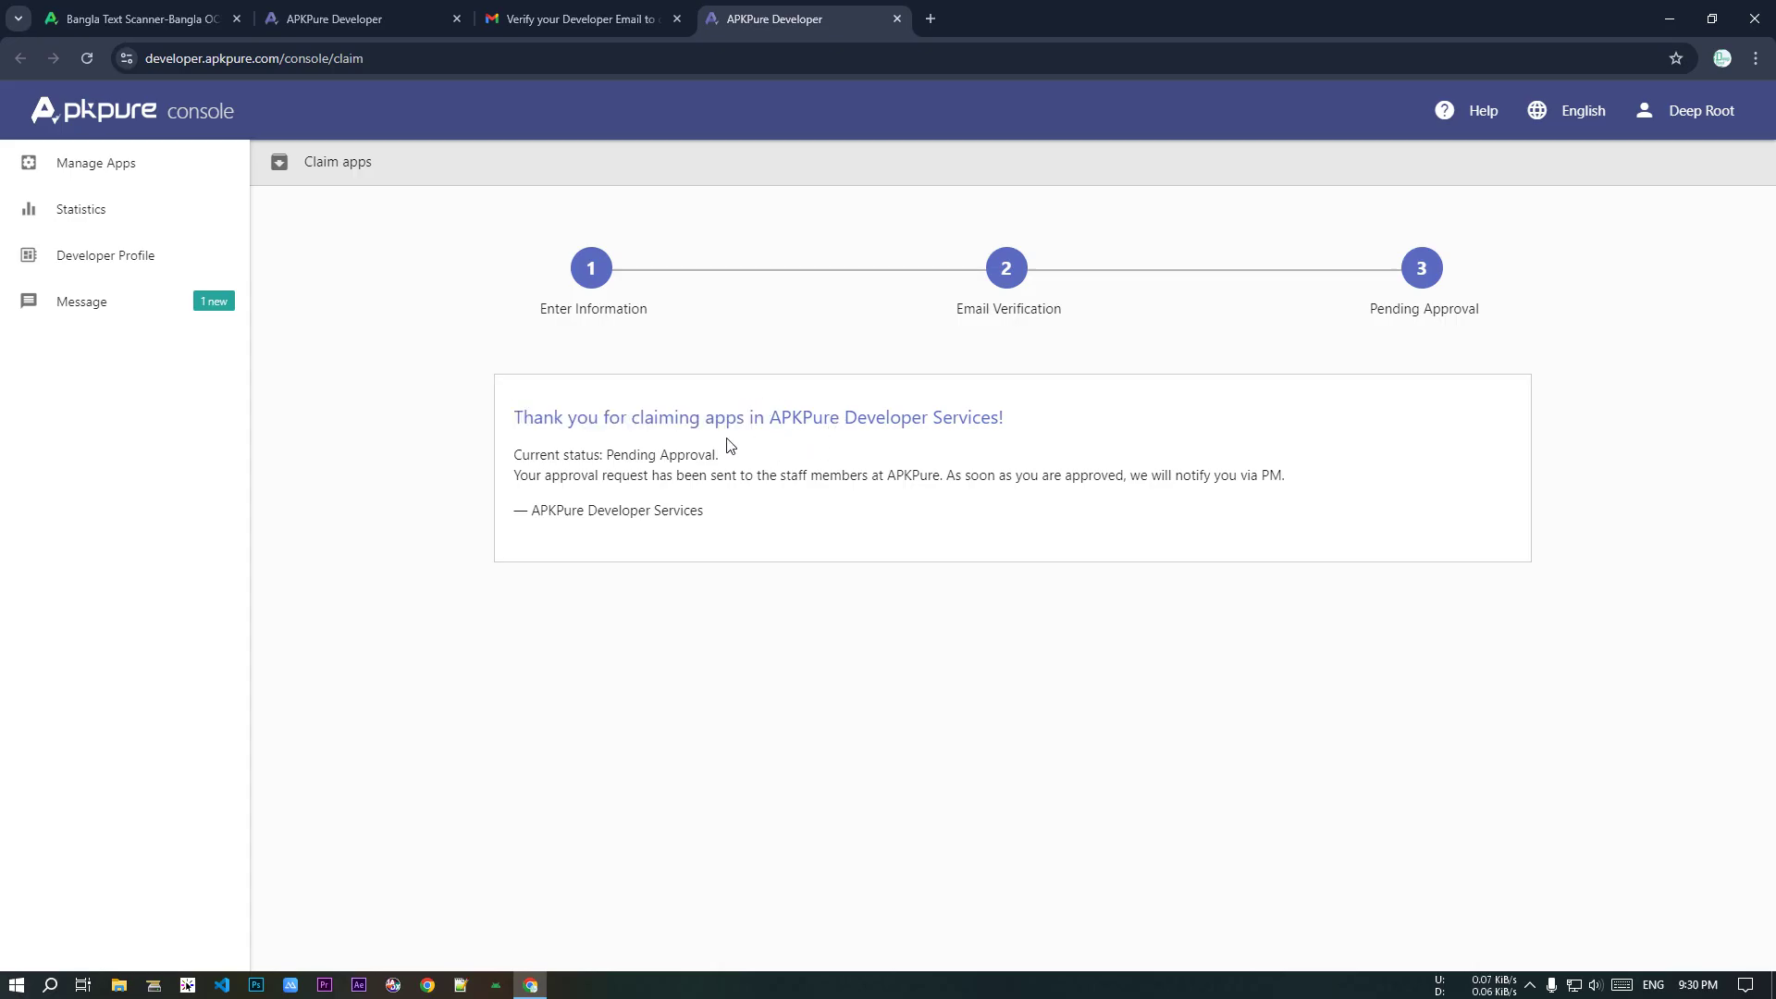
{"action": "left_click_drag", "start_coordinate": [487, 457], "coordinate": [837, 453]}
{"action": "left_click", "coordinate": [920, 452]}
Step: Read the new console message about the package com.banglaocr.bydeeproot and return to the list of managed apps
{"action": "left_click", "coordinate": [146, 302]}
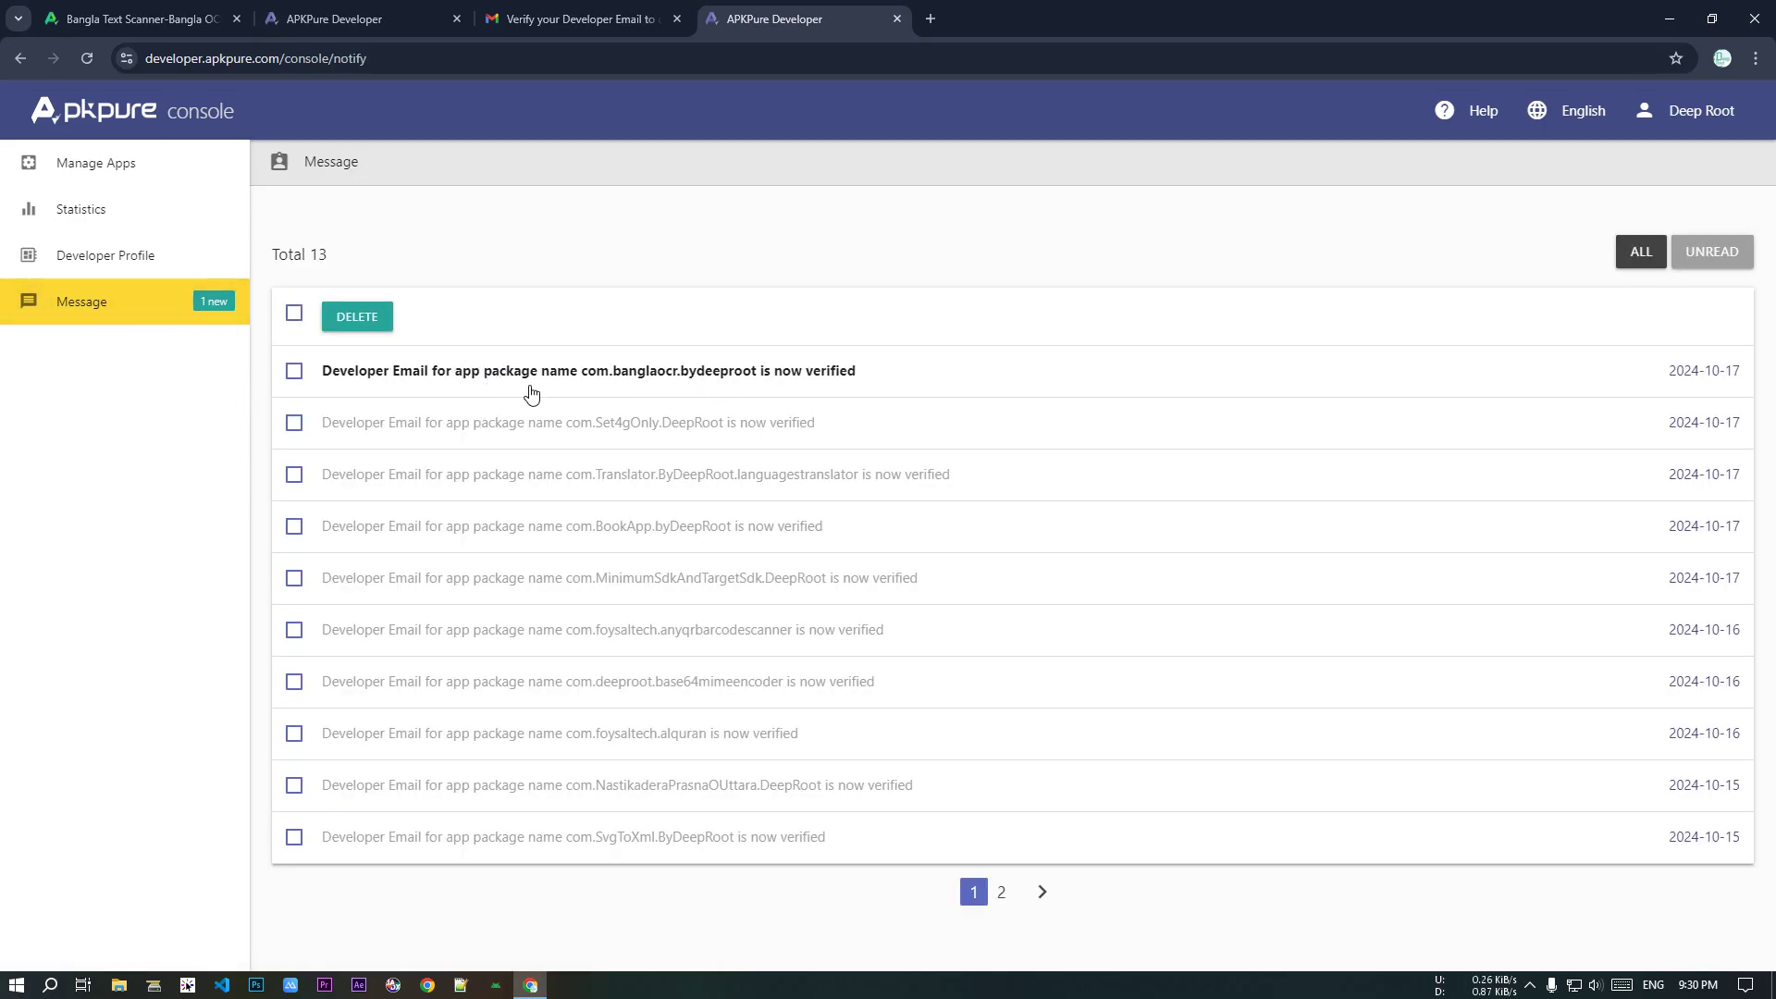
{"action": "left_click", "coordinate": [480, 379]}
{"action": "left_click_drag", "start_coordinate": [832, 384], "coordinate": [264, 388]}
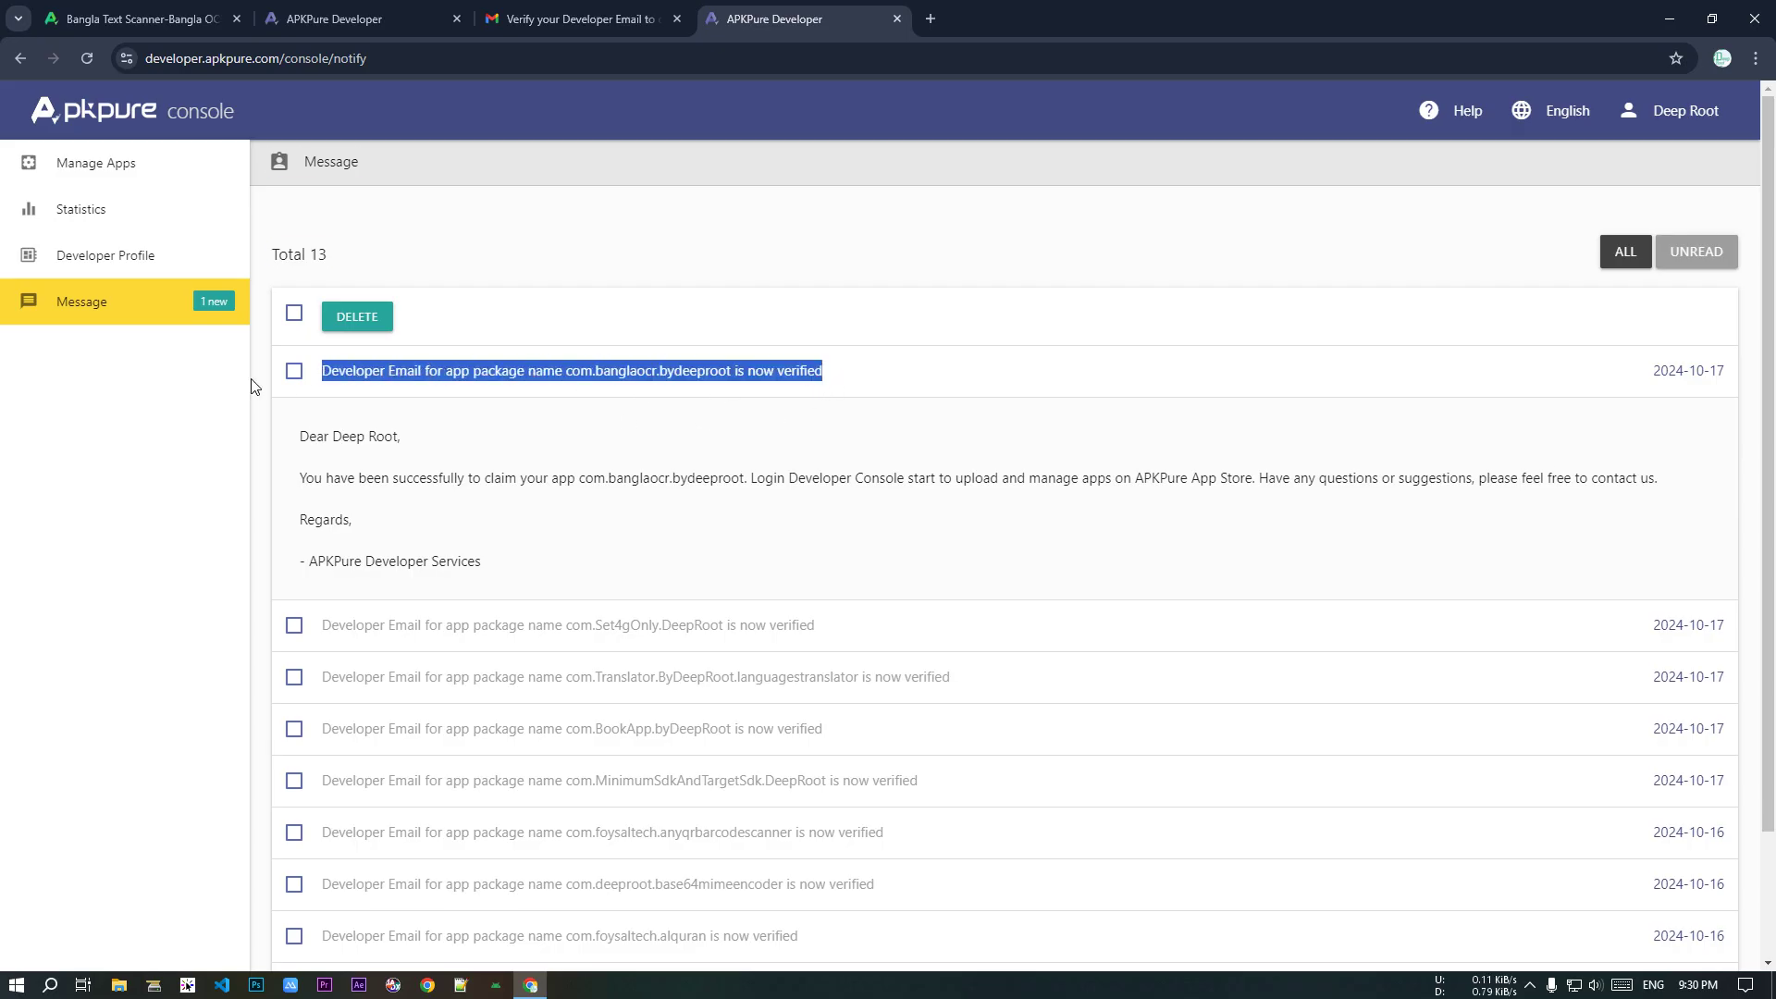
{"action": "left_click_drag", "start_coordinate": [690, 370], "coordinate": [938, 383]}
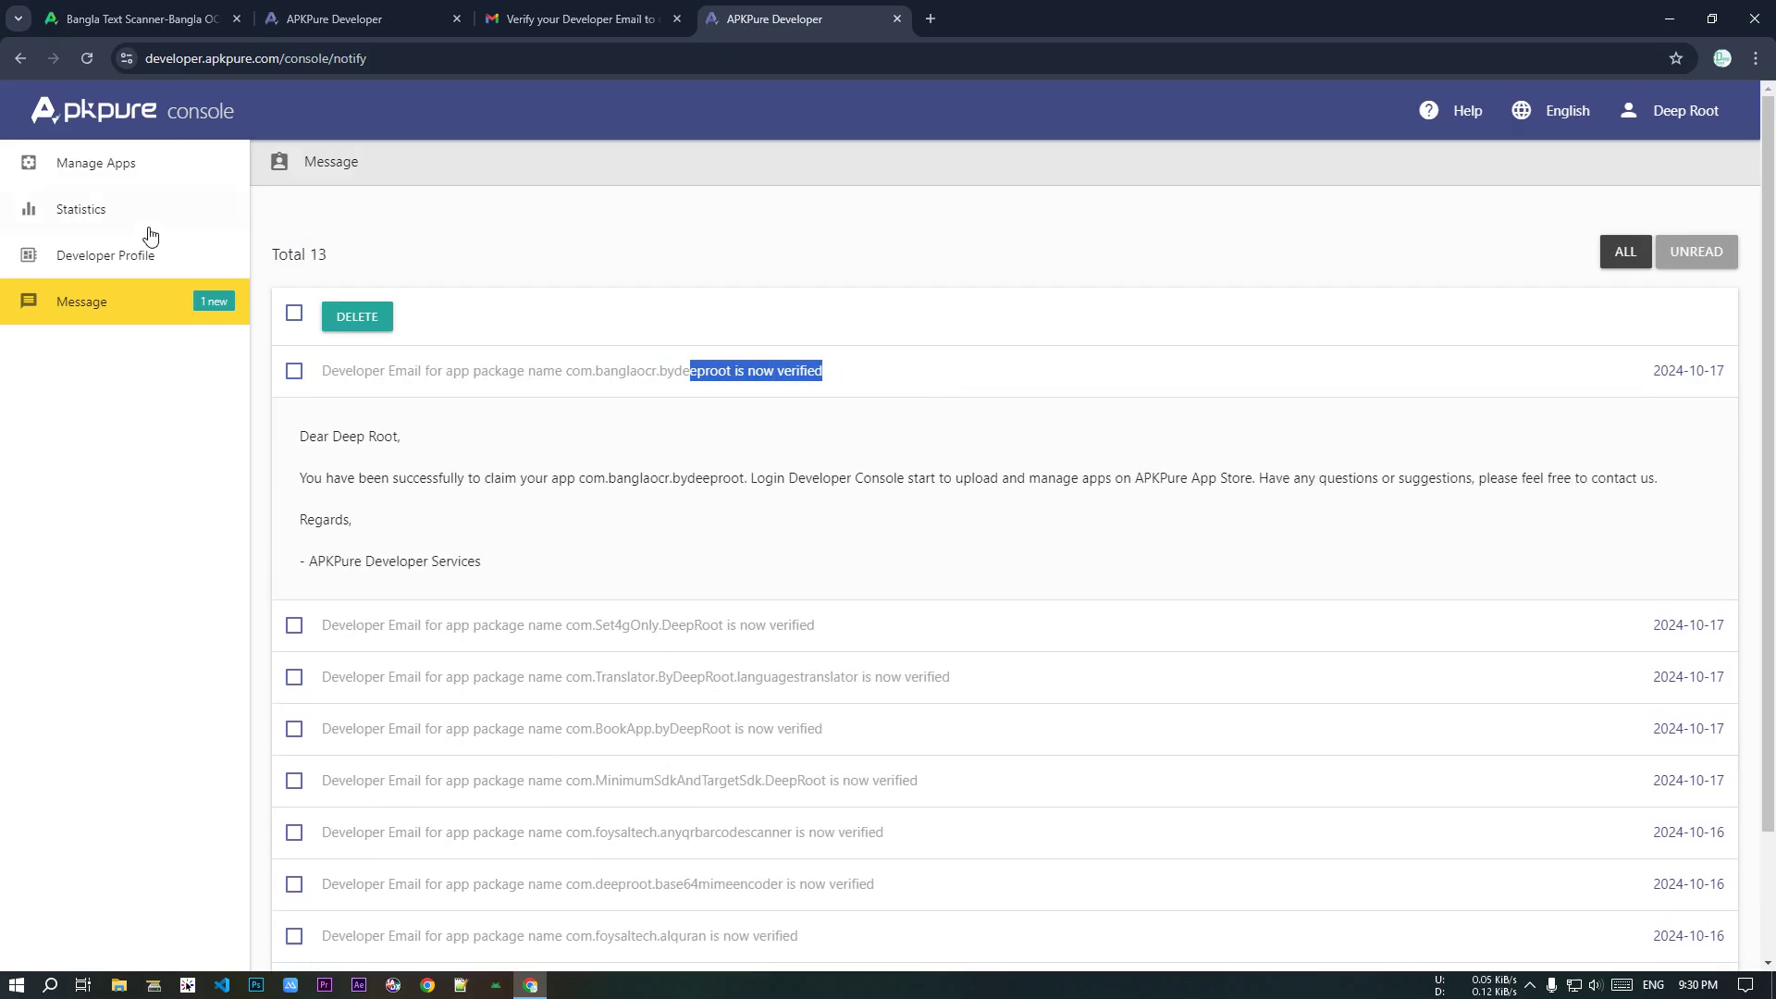
{"action": "left_click", "coordinate": [137, 175]}
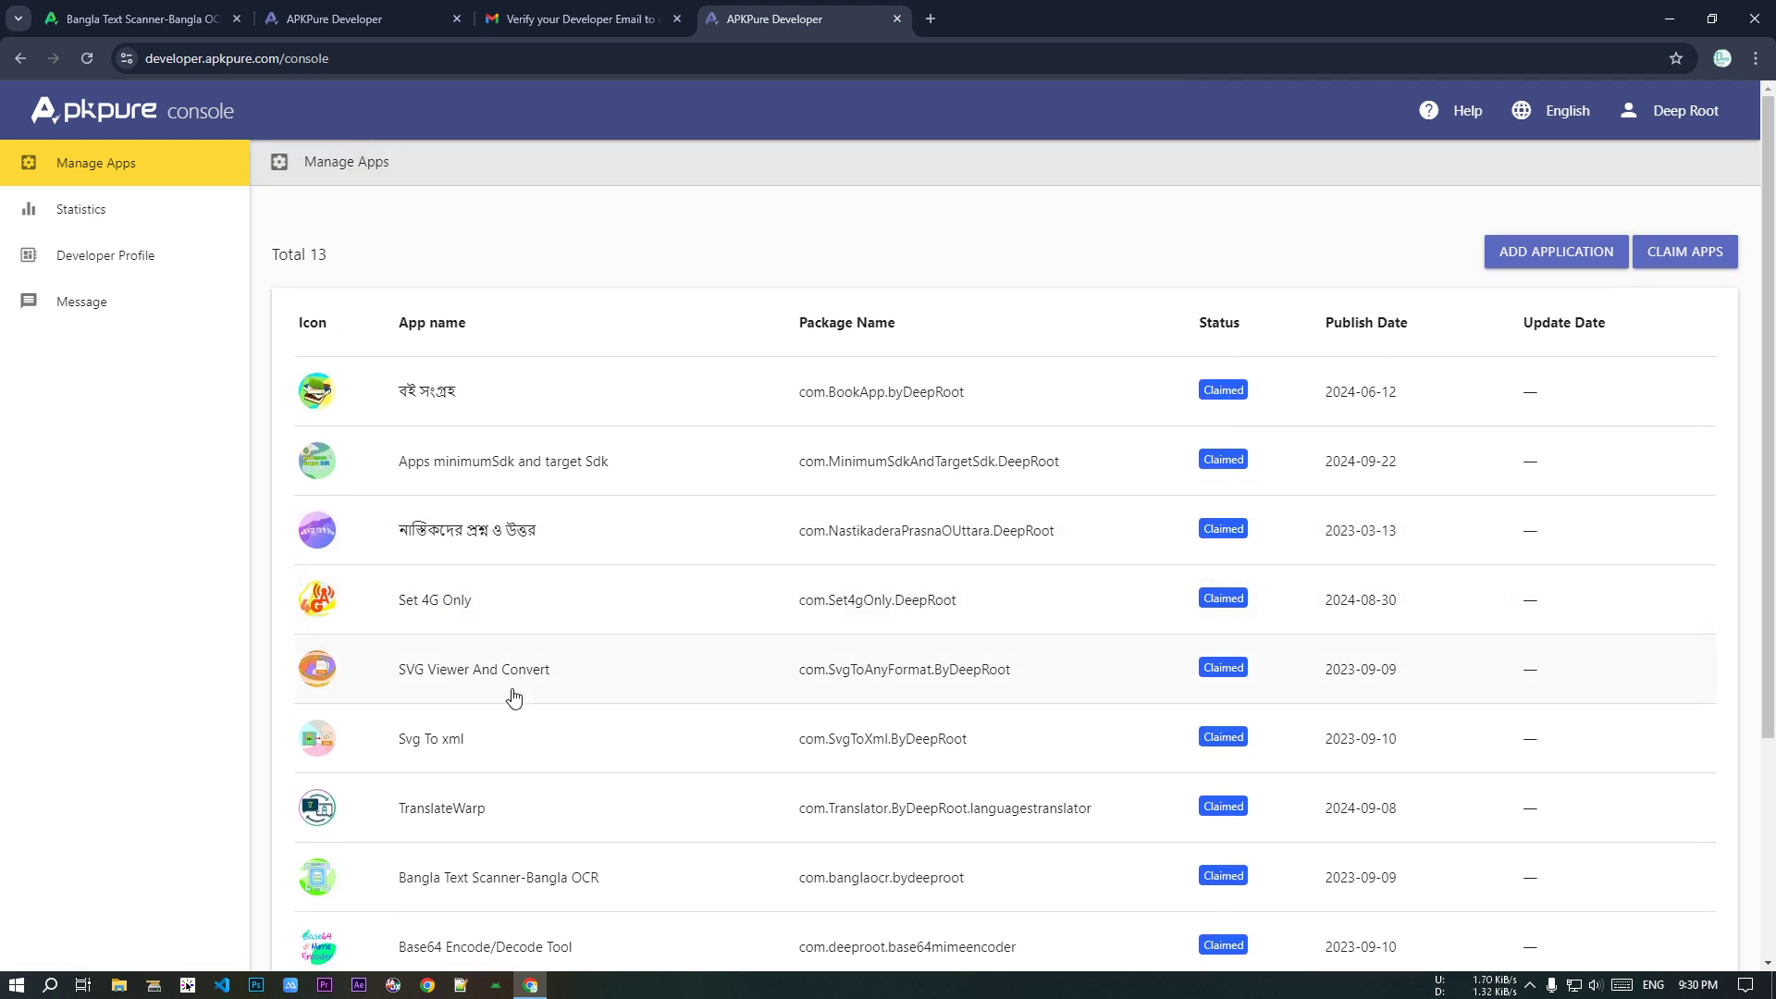
Step: Open the Bangla Text Scanner-Bangla OCR entry among the managed apps and review its application info, including category, icon and content rating
{"action": "scroll", "coordinate": [511, 680], "scroll_direction": "down", "scroll_amount": 3}
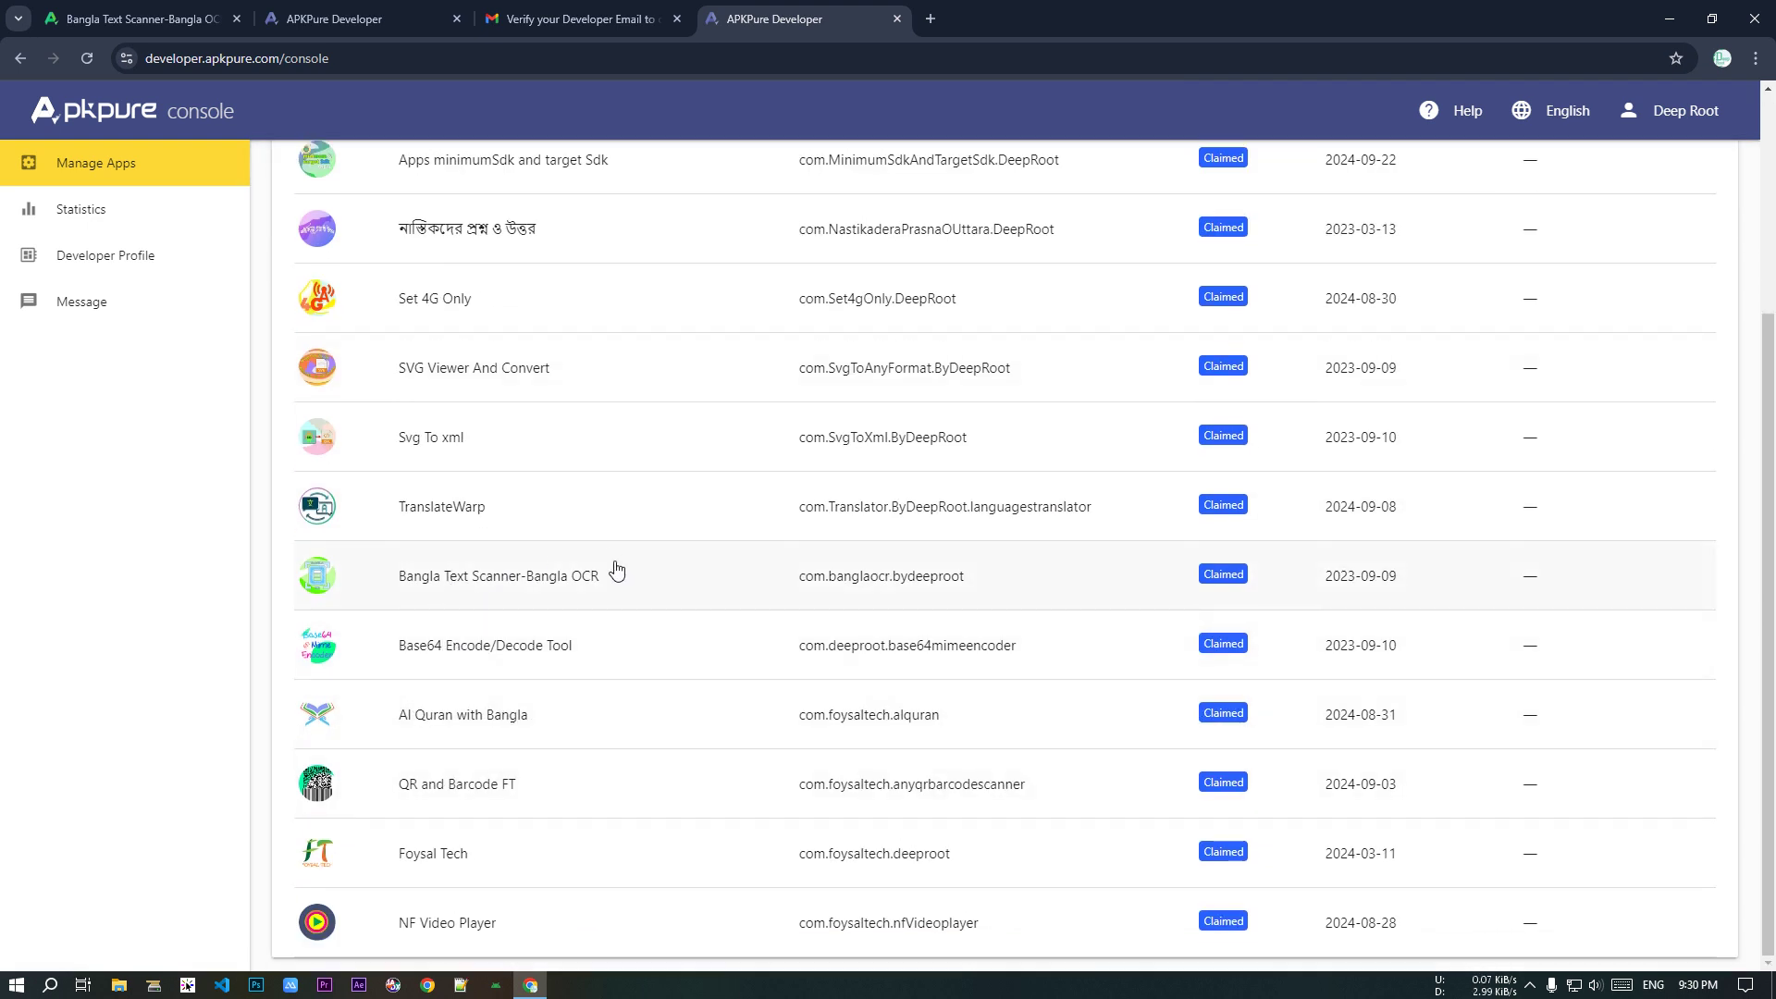
{"action": "left_click", "coordinate": [883, 579]}
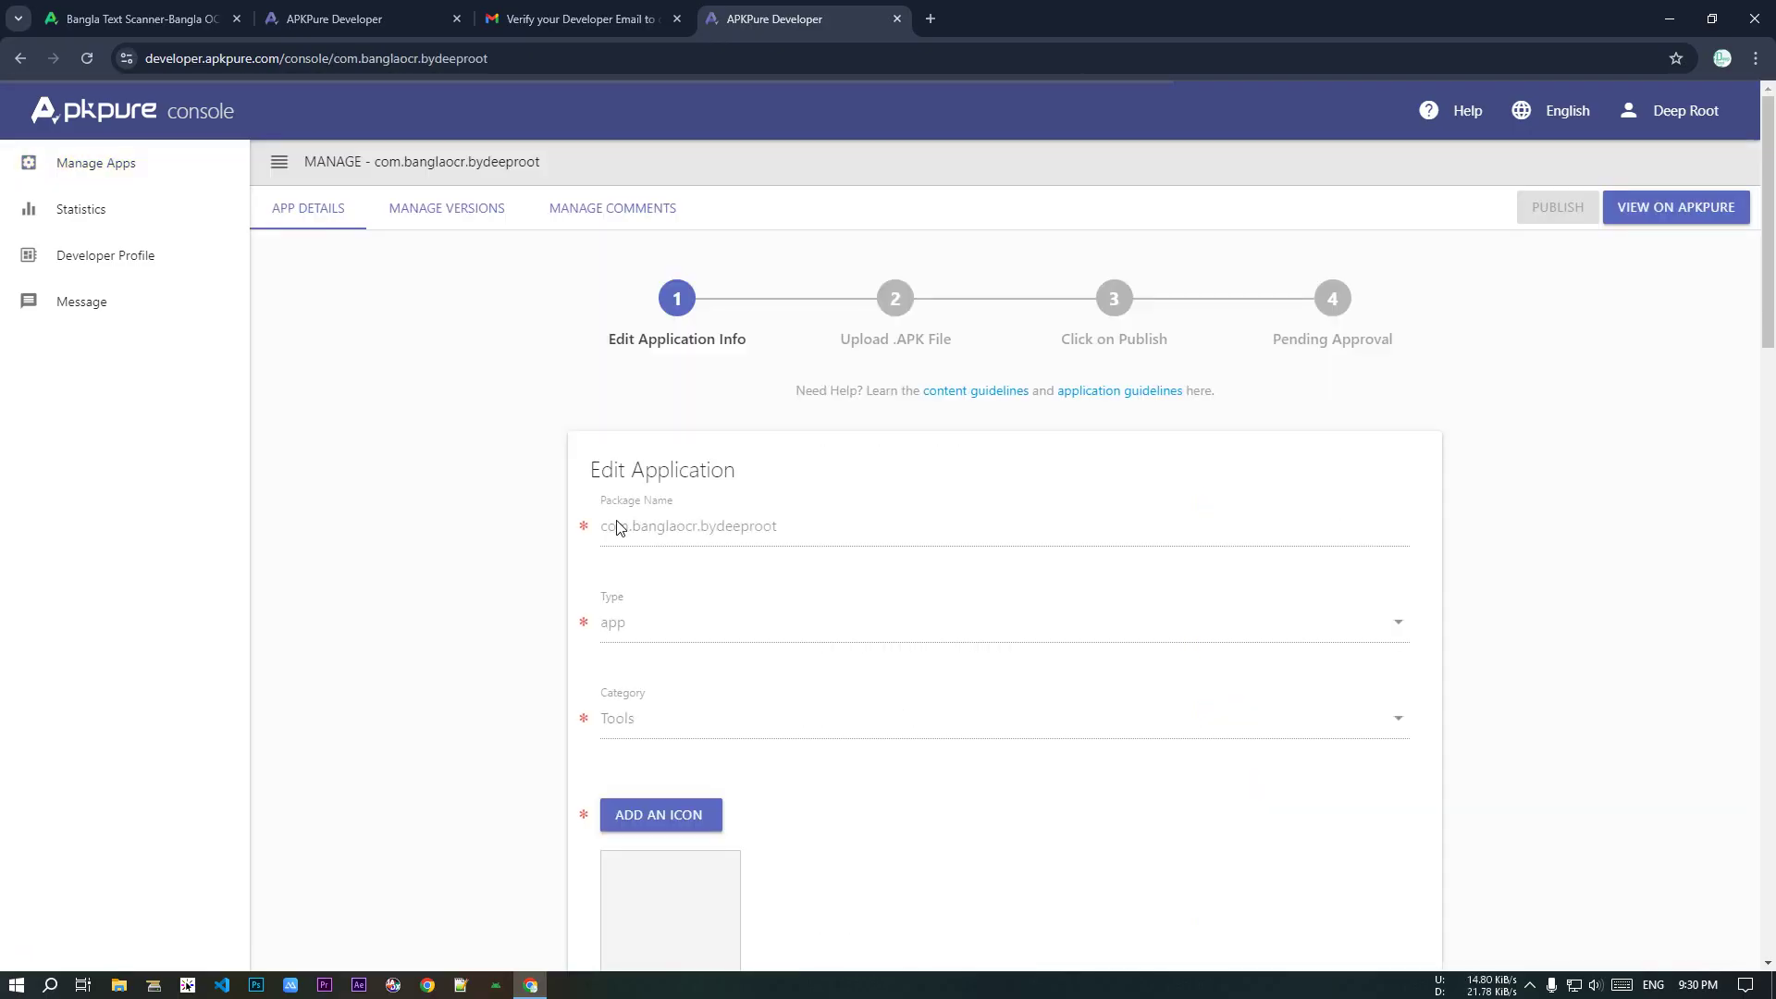
{"action": "scroll", "coordinate": [763, 525], "scroll_direction": "down", "scroll_amount": 2}
{"action": "scroll", "coordinate": [721, 574], "scroll_direction": "down", "scroll_amount": 6}
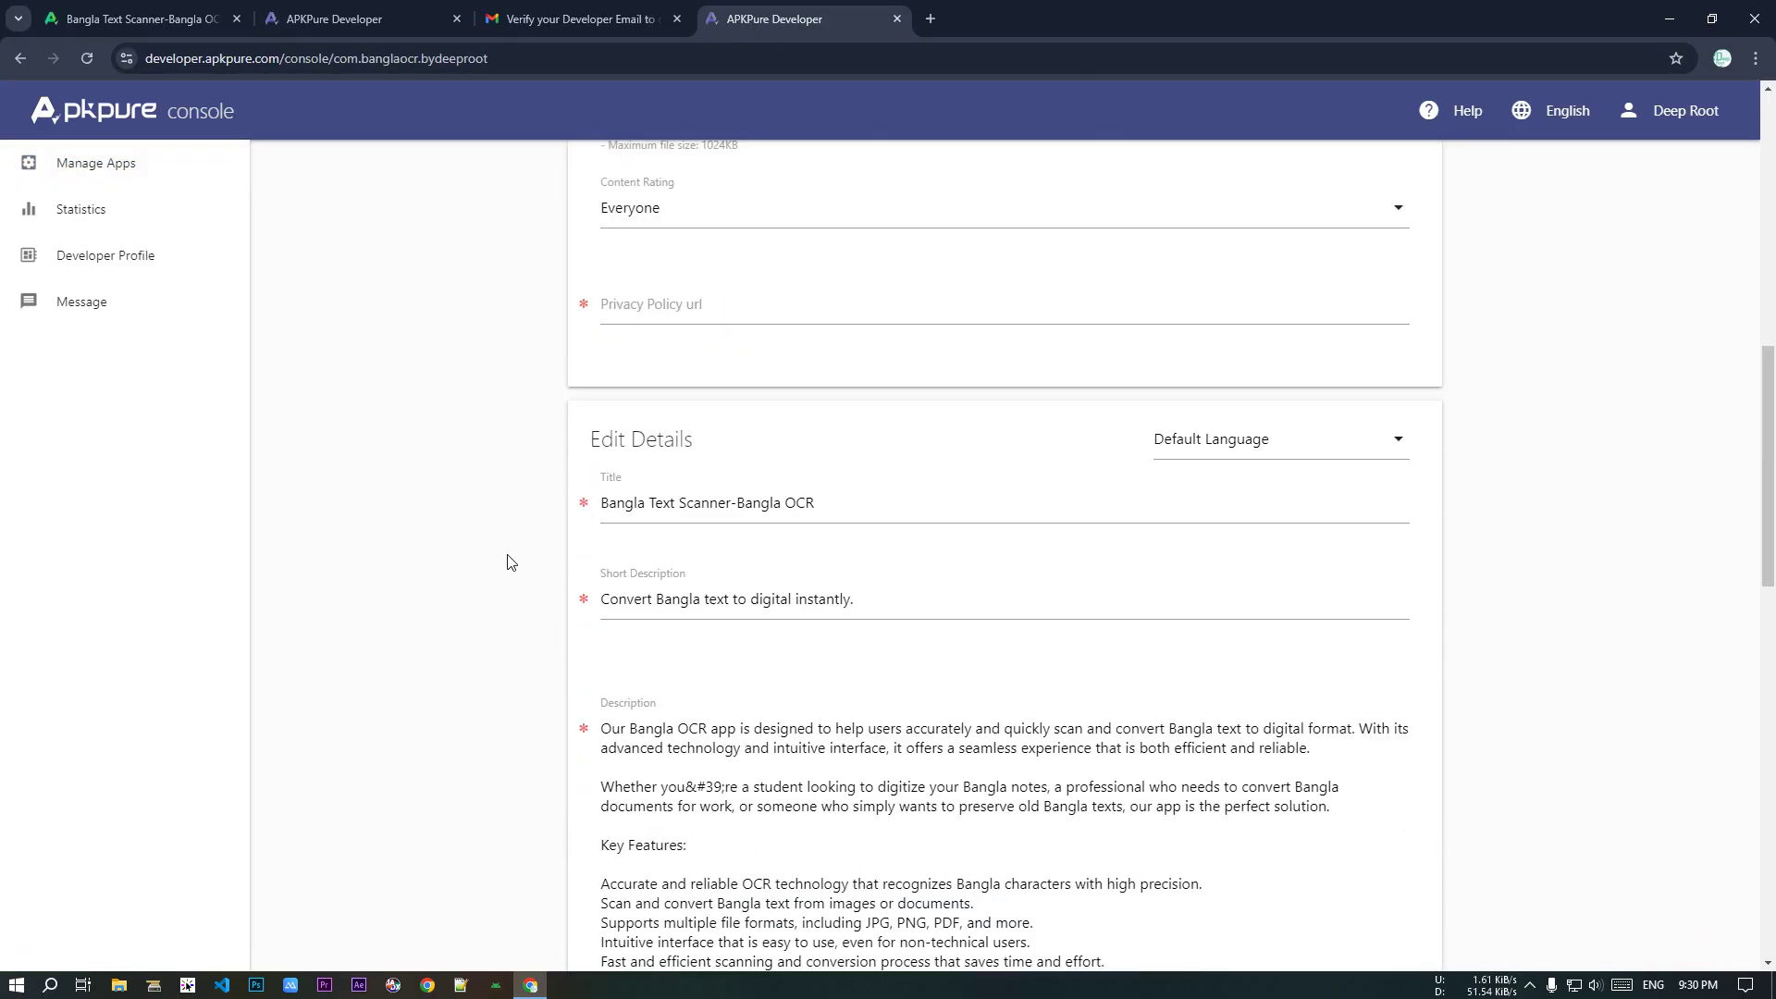
{"action": "scroll", "coordinate": [675, 324], "scroll_direction": "down", "scroll_amount": 1}
{"action": "scroll", "coordinate": [753, 464], "scroll_direction": "up", "scroll_amount": 5}
{"action": "scroll", "coordinate": [734, 574], "scroll_direction": "down", "scroll_amount": 5}
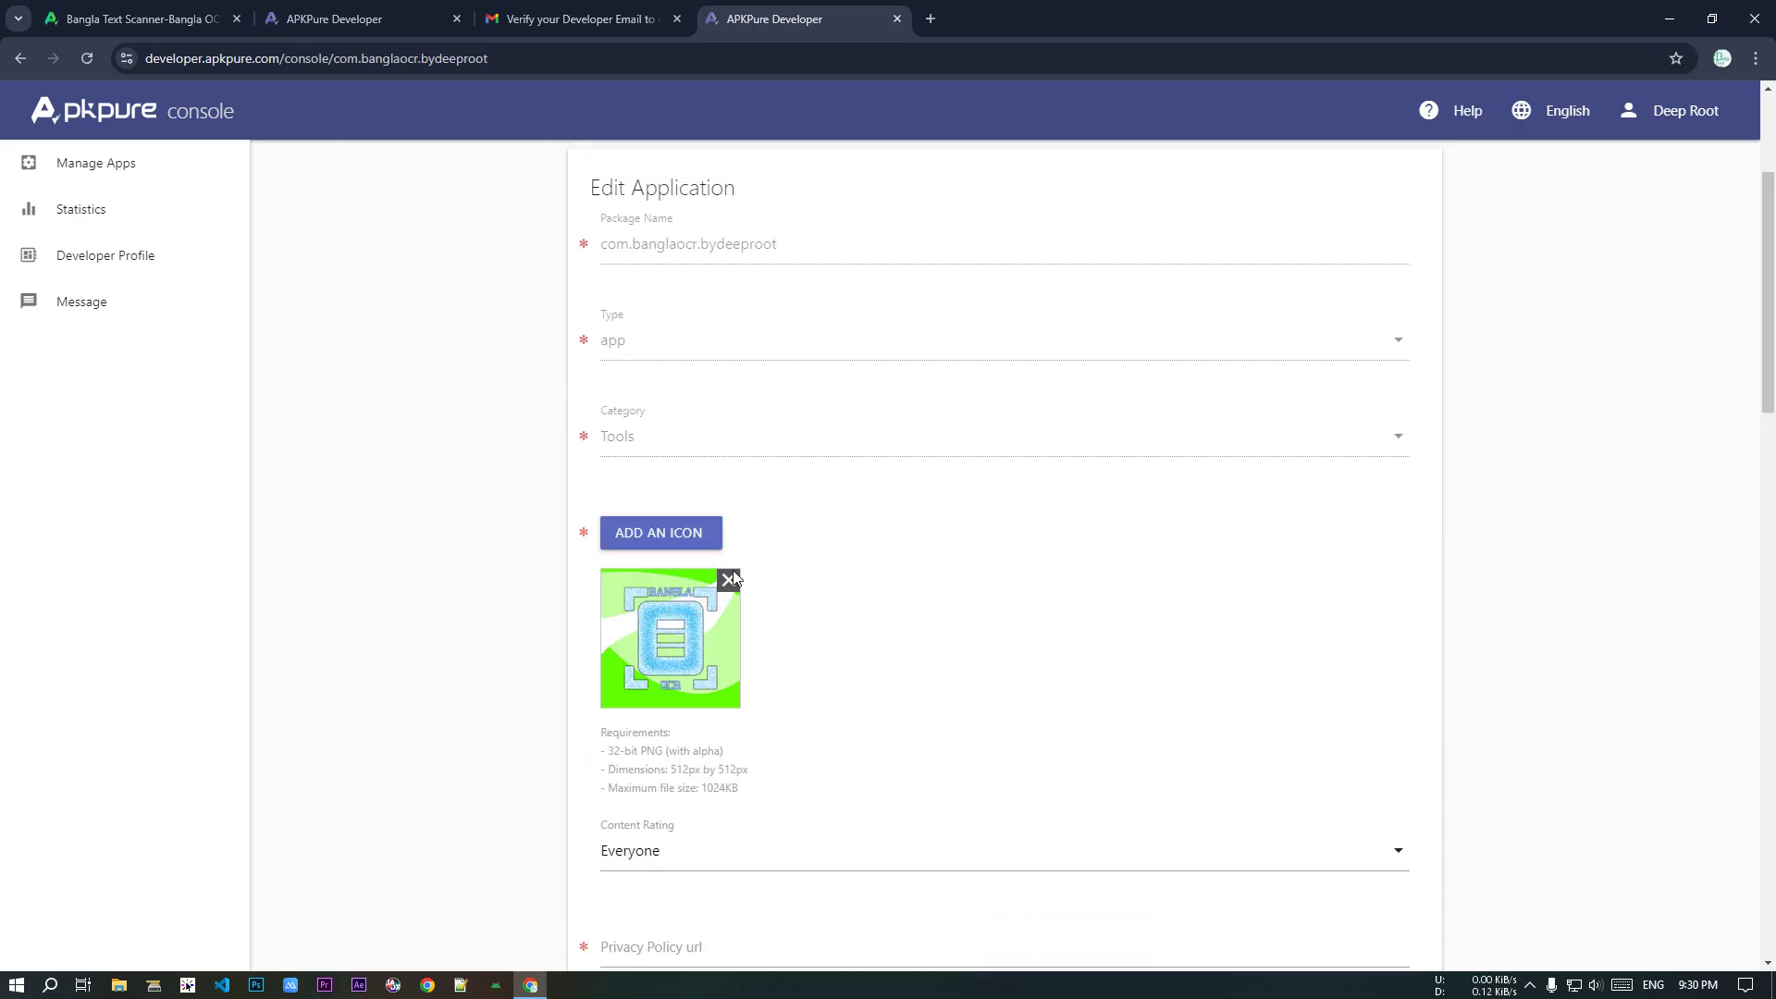
Step: Review the app's title, short description and full description in its editable details
{"action": "left_click", "coordinate": [814, 504]}
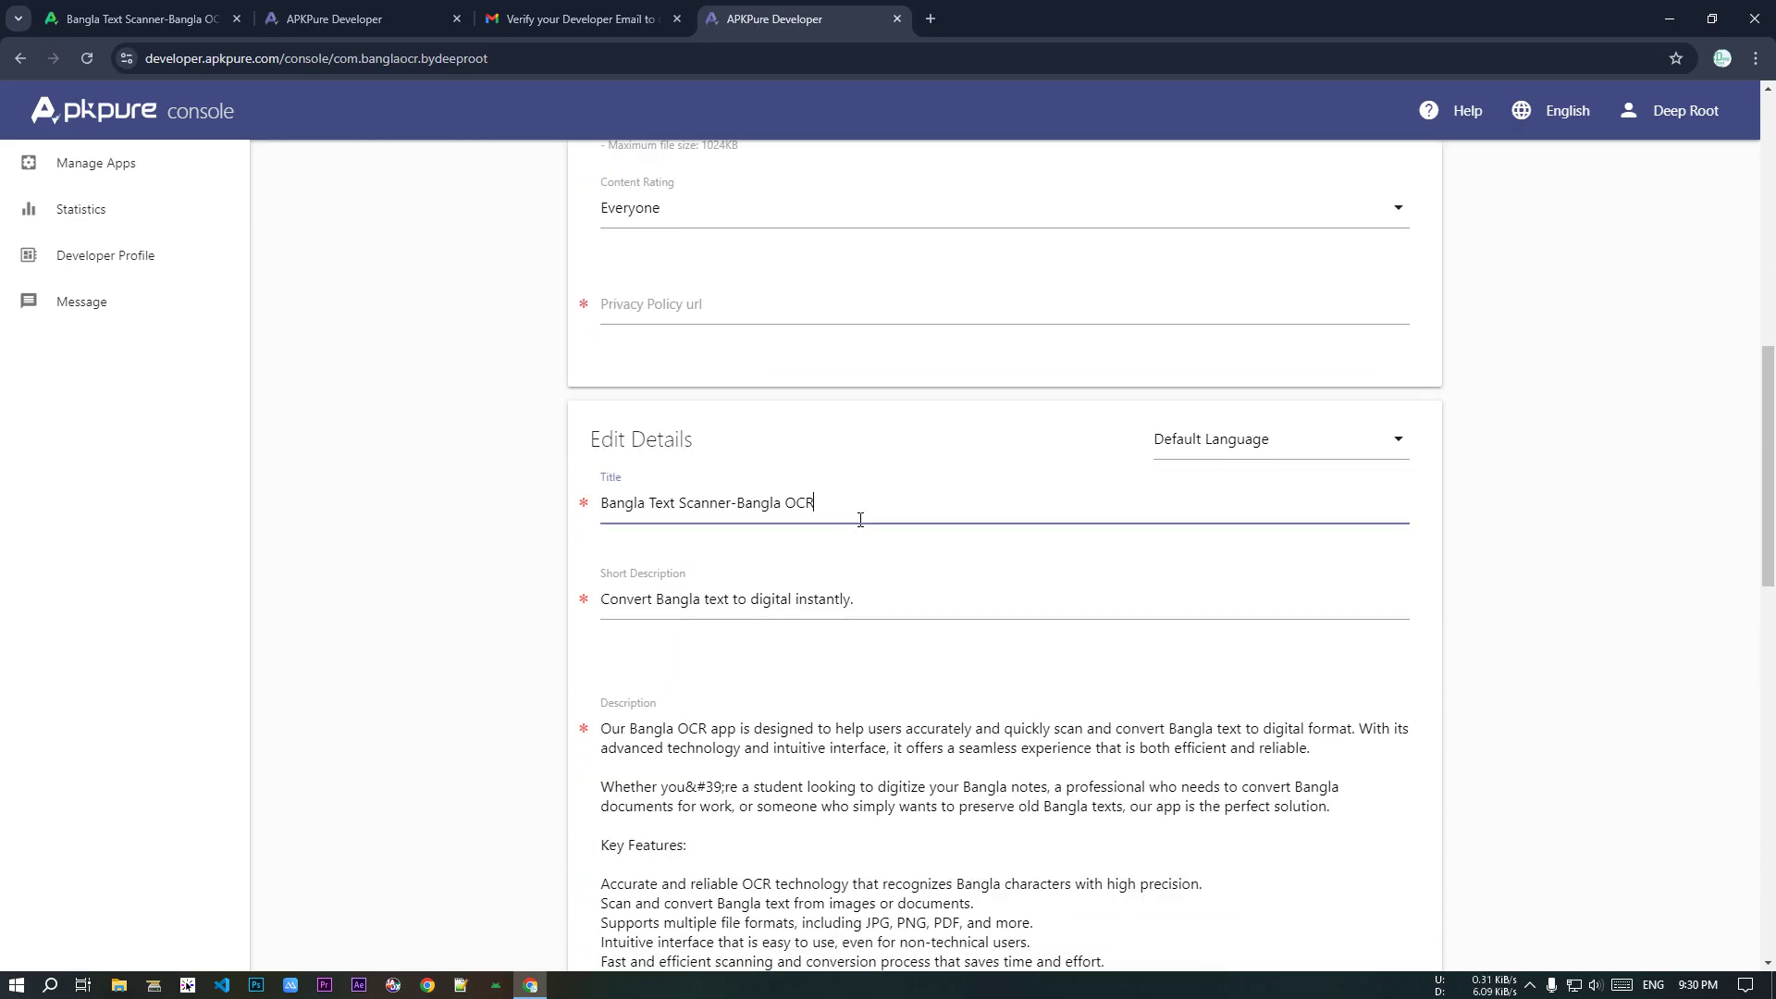
{"action": "left_click", "coordinate": [876, 587]}
{"action": "scroll", "coordinate": [718, 678], "scroll_direction": "down", "scroll_amount": 2}
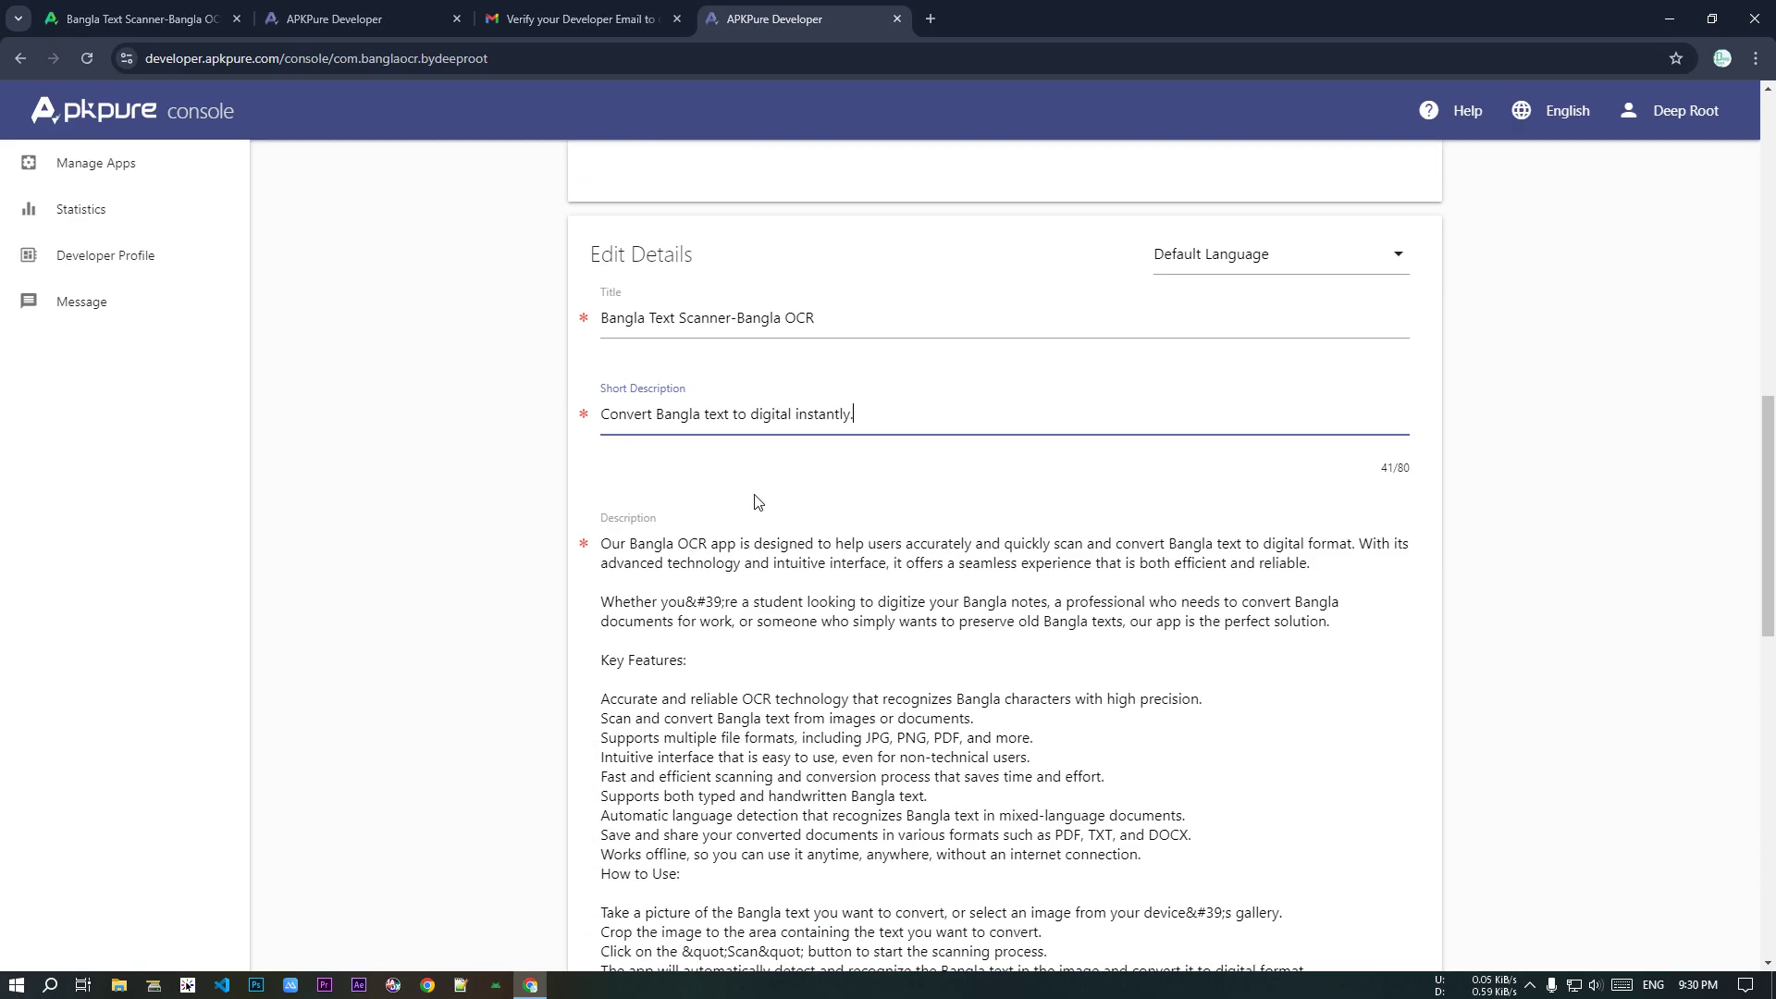
{"action": "scroll", "coordinate": [750, 447], "scroll_direction": "down", "scroll_amount": 3}
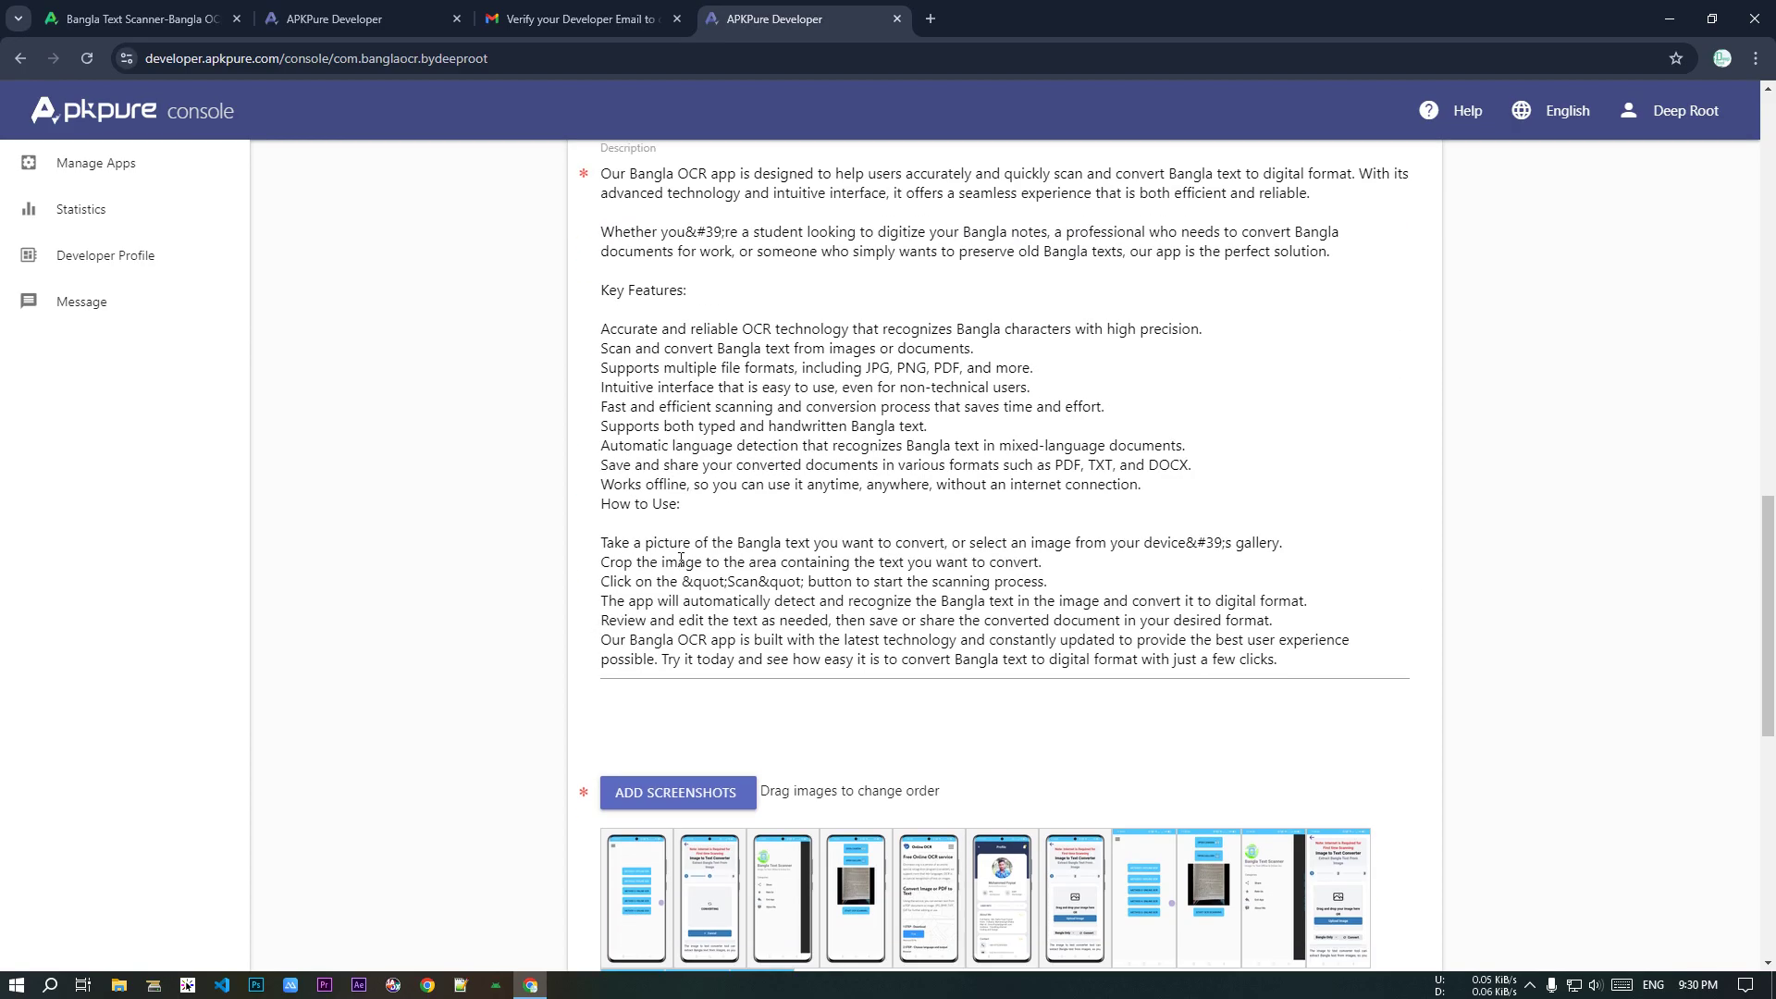
{"action": "left_click_drag", "start_coordinate": [696, 324], "coordinate": [958, 654]}
{"action": "left_click", "coordinate": [1088, 539]}
{"action": "scroll", "coordinate": [1089, 538], "scroll_direction": "down", "scroll_amount": 1}
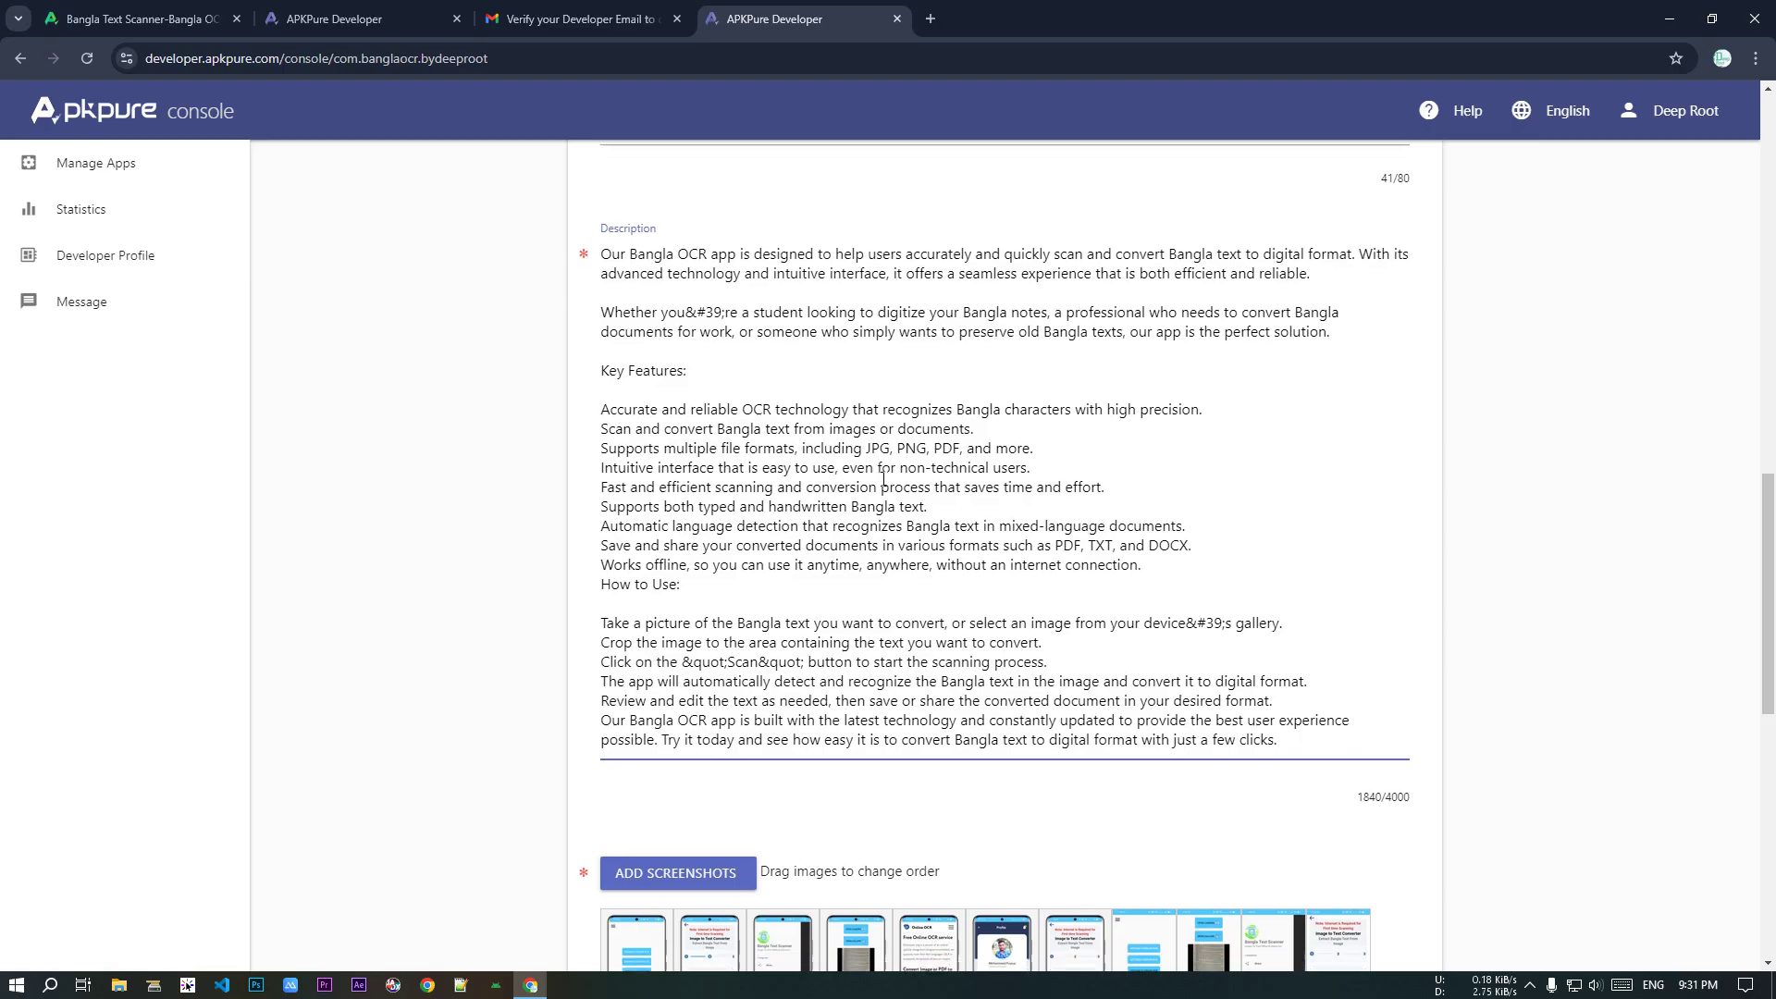
{"action": "left_click_drag", "start_coordinate": [1286, 659], "coordinate": [842, 387]}
{"action": "left_click", "coordinate": [1020, 330]}
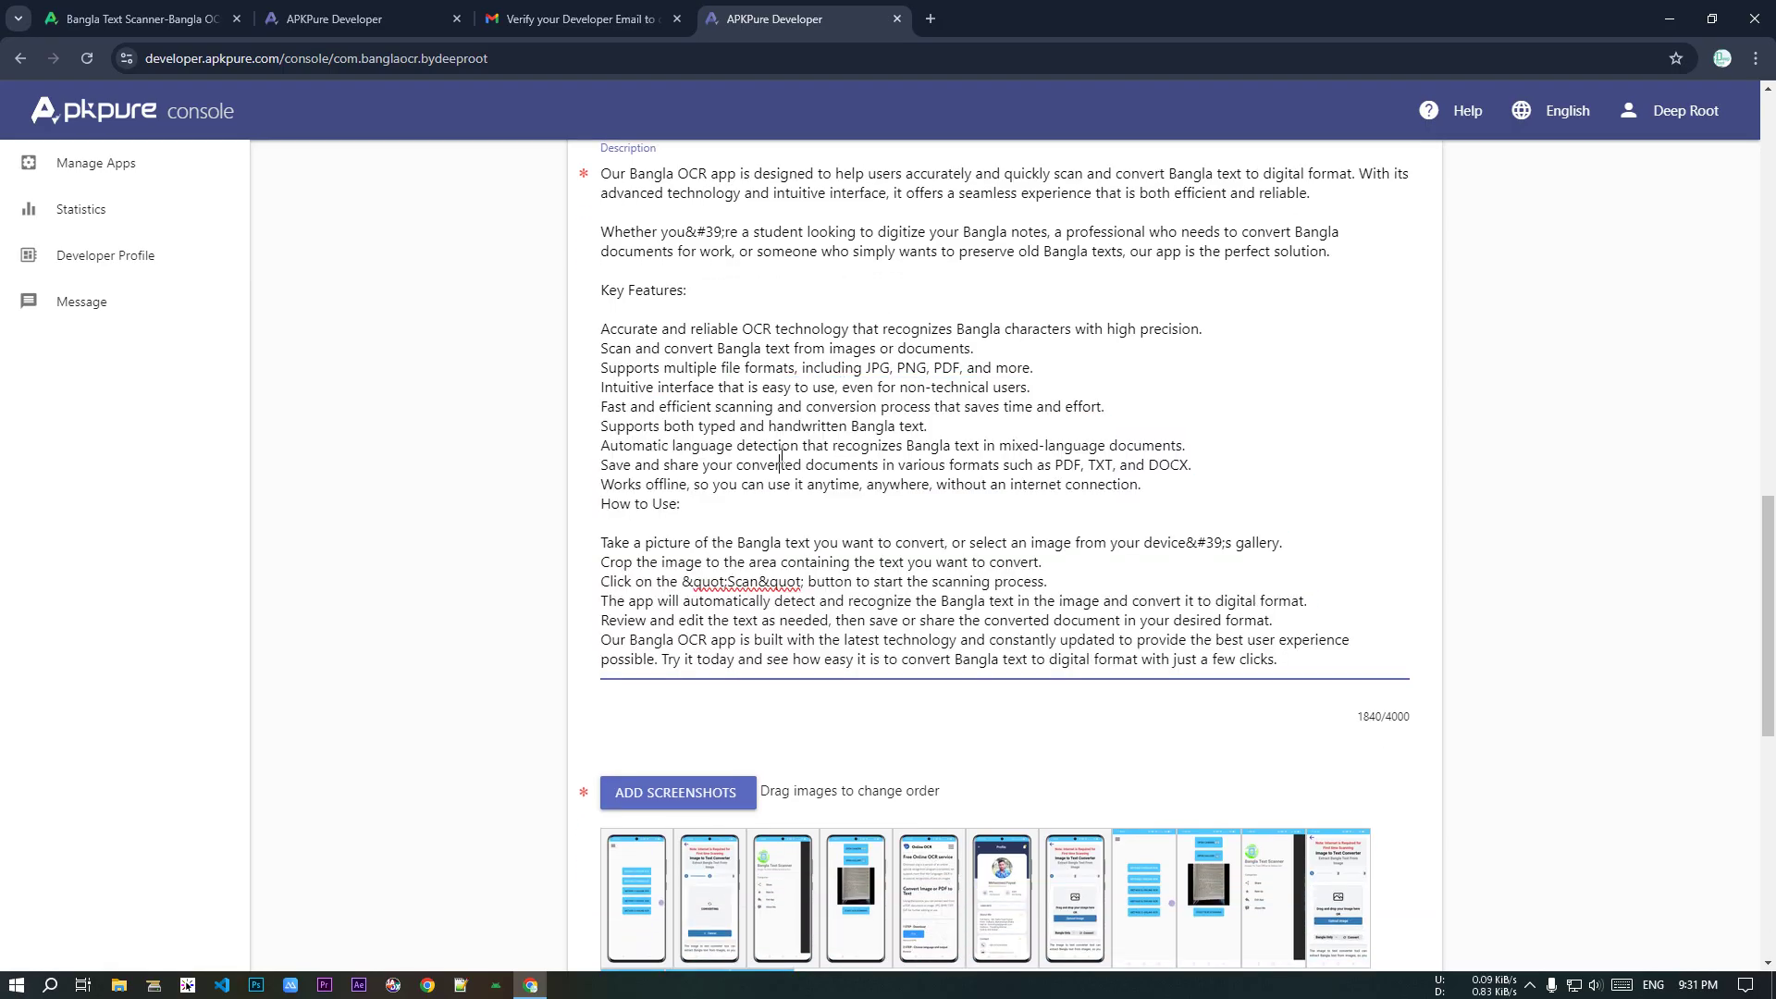
Step: Examine the app's screenshots, feature graphic and their image requirements, down to the end of the details form
{"action": "scroll", "coordinate": [651, 506], "scroll_direction": "down", "scroll_amount": 6}
{"action": "scroll", "coordinate": [1023, 507], "scroll_direction": "up", "scroll_amount": 2}
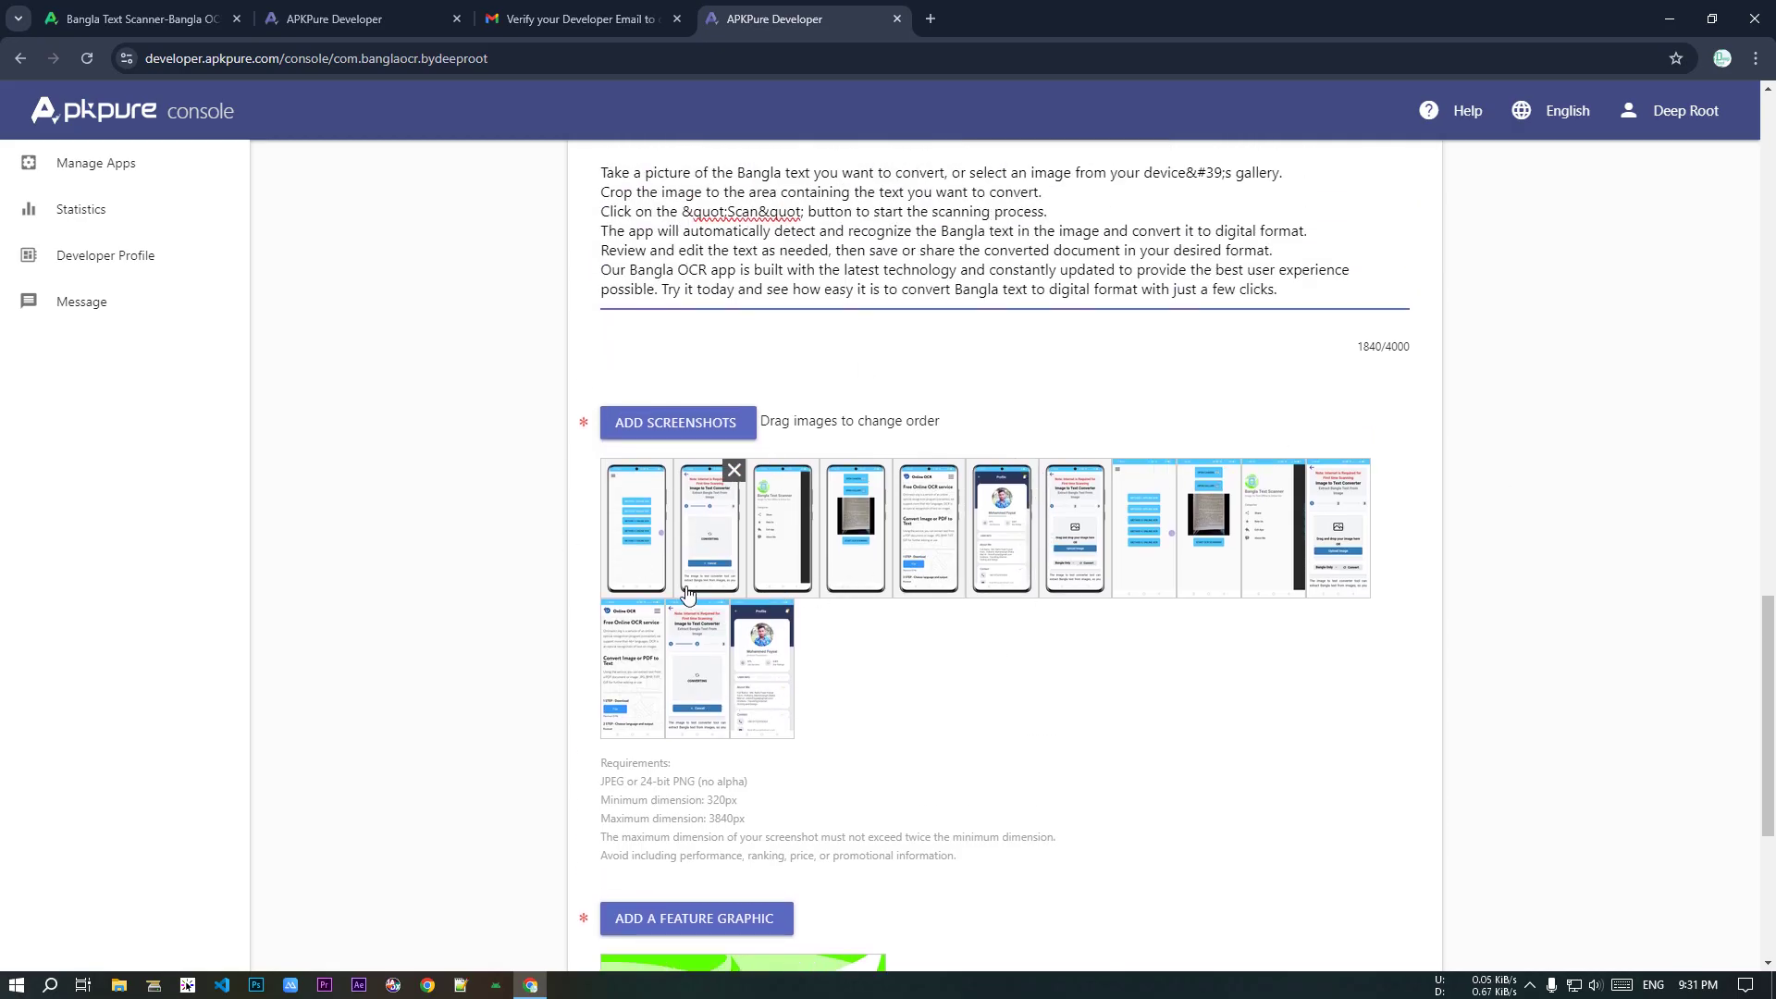
{"action": "scroll", "coordinate": [810, 451], "scroll_direction": "down", "scroll_amount": 1}
{"action": "left_click", "coordinate": [868, 455]}
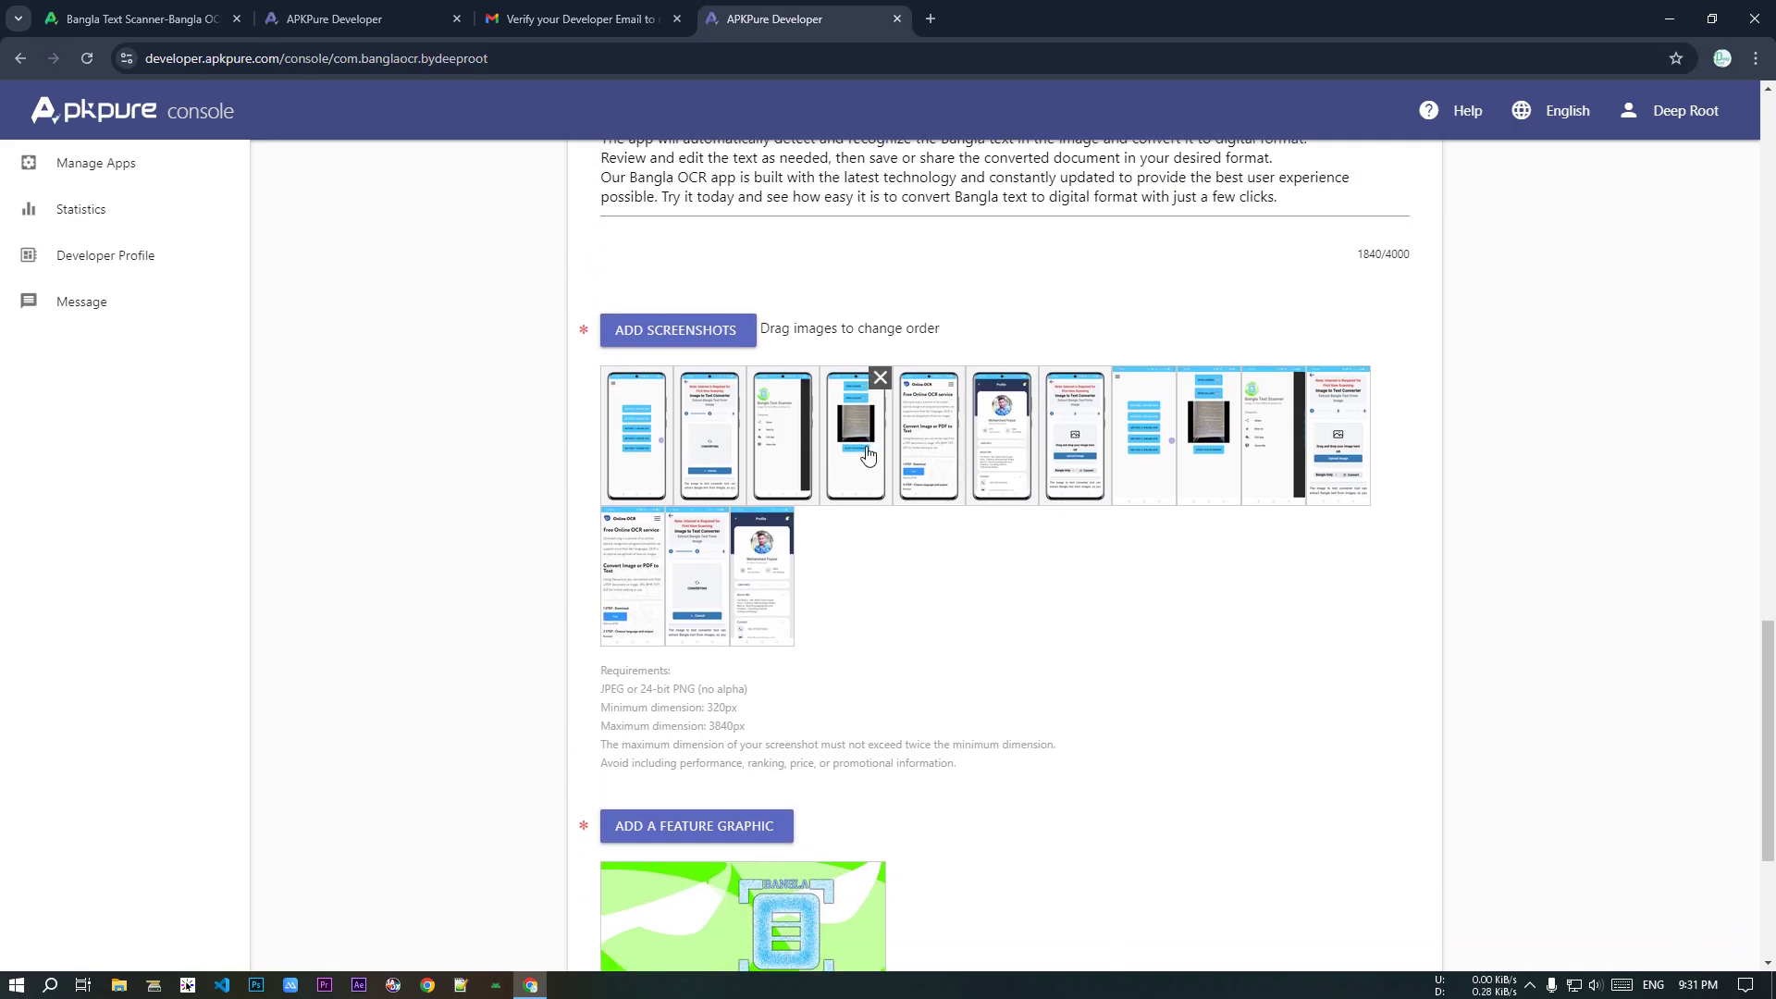
{"action": "scroll", "coordinate": [702, 599], "scroll_direction": "down", "scroll_amount": 4}
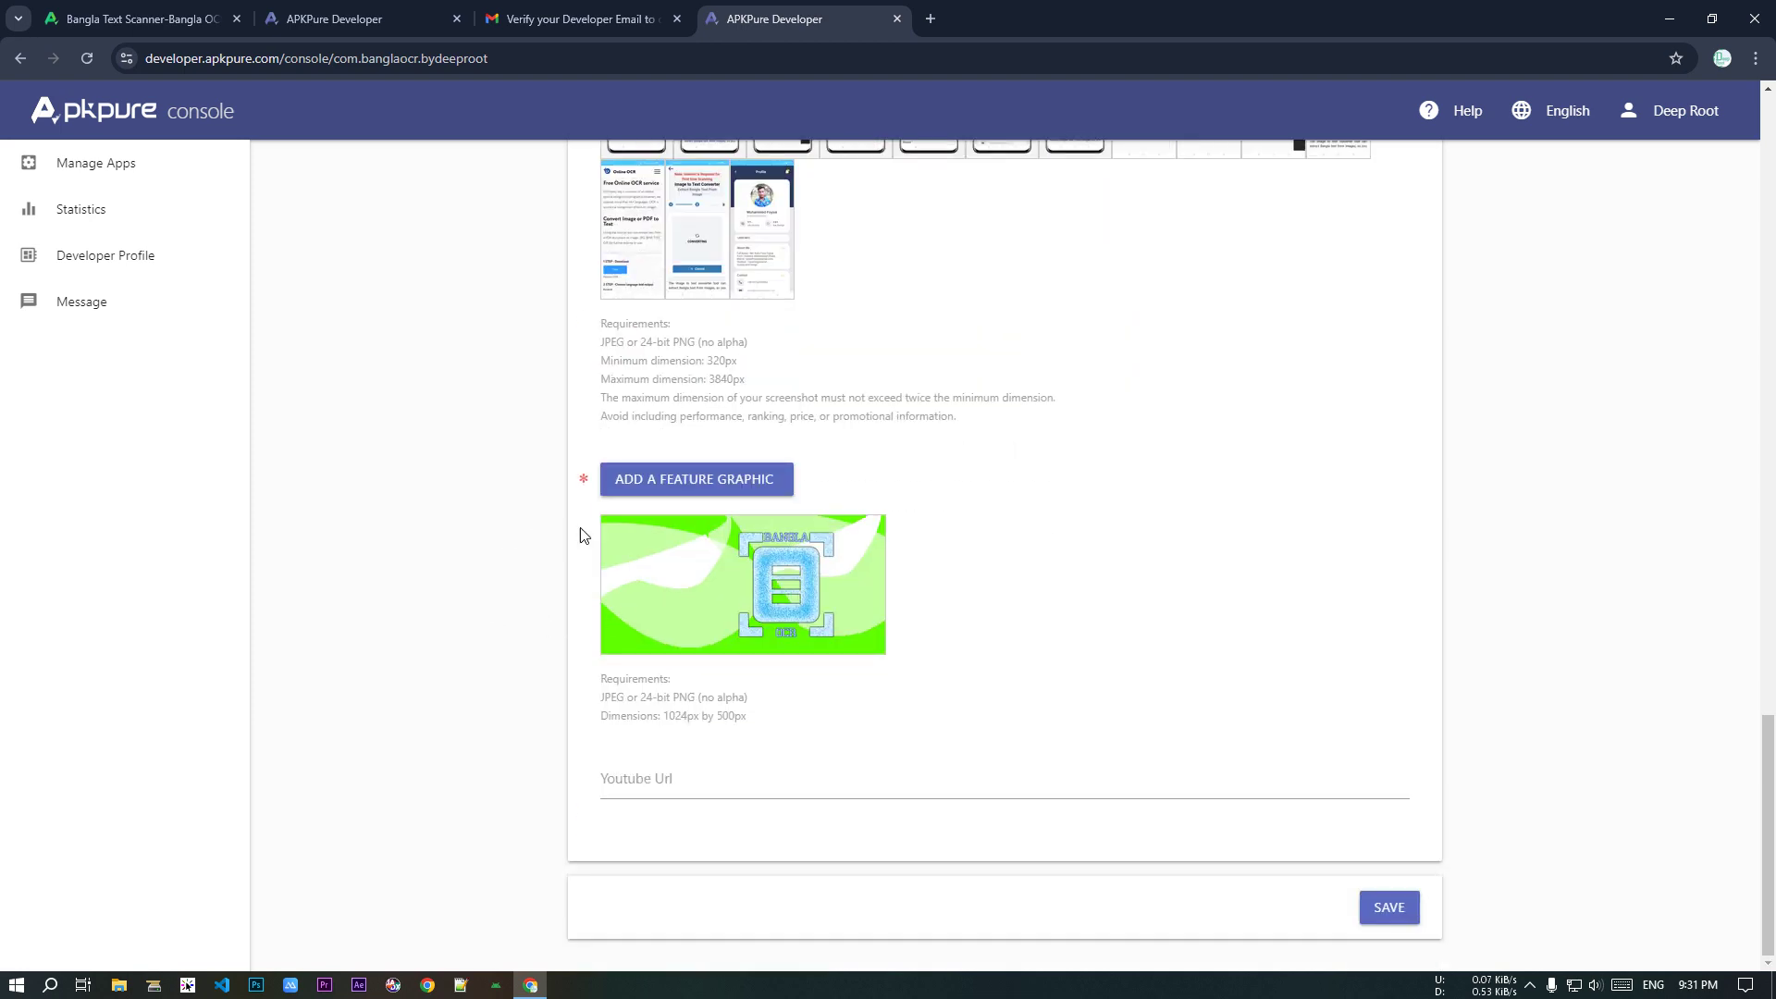
{"action": "scroll", "coordinate": [911, 526], "scroll_direction": "up", "scroll_amount": 3}
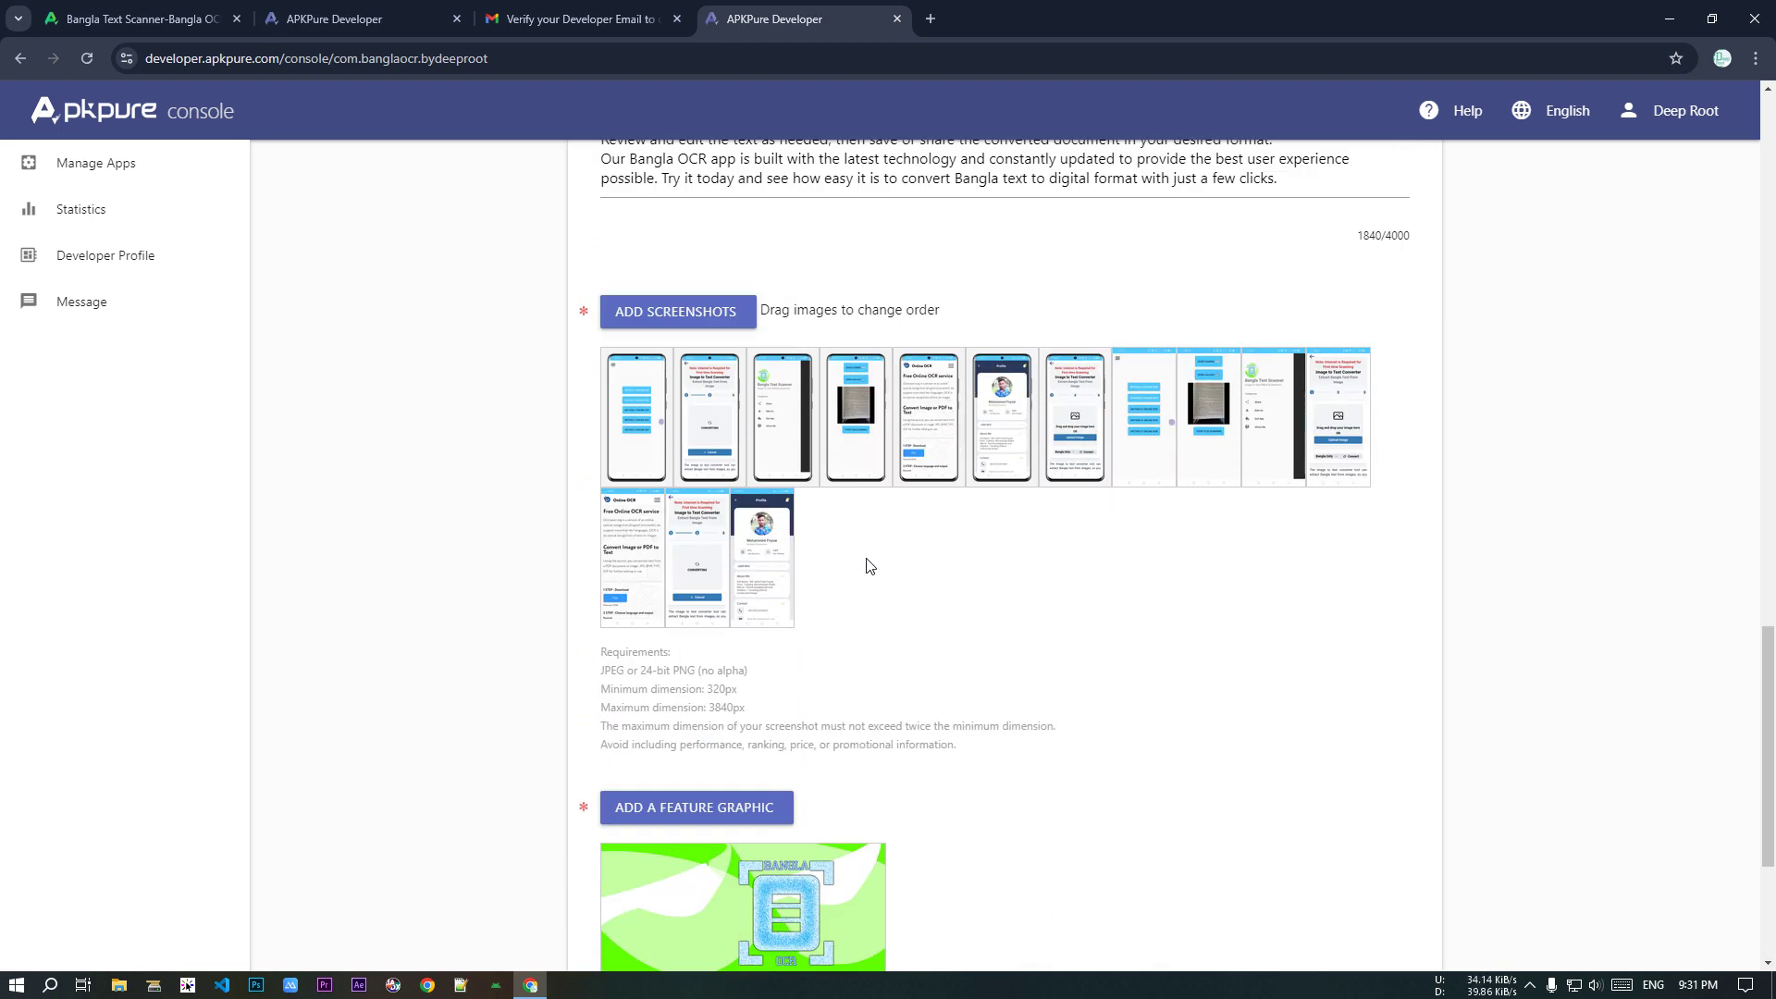
{"action": "scroll", "coordinate": [1429, 836], "scroll_direction": "down", "scroll_amount": 3}
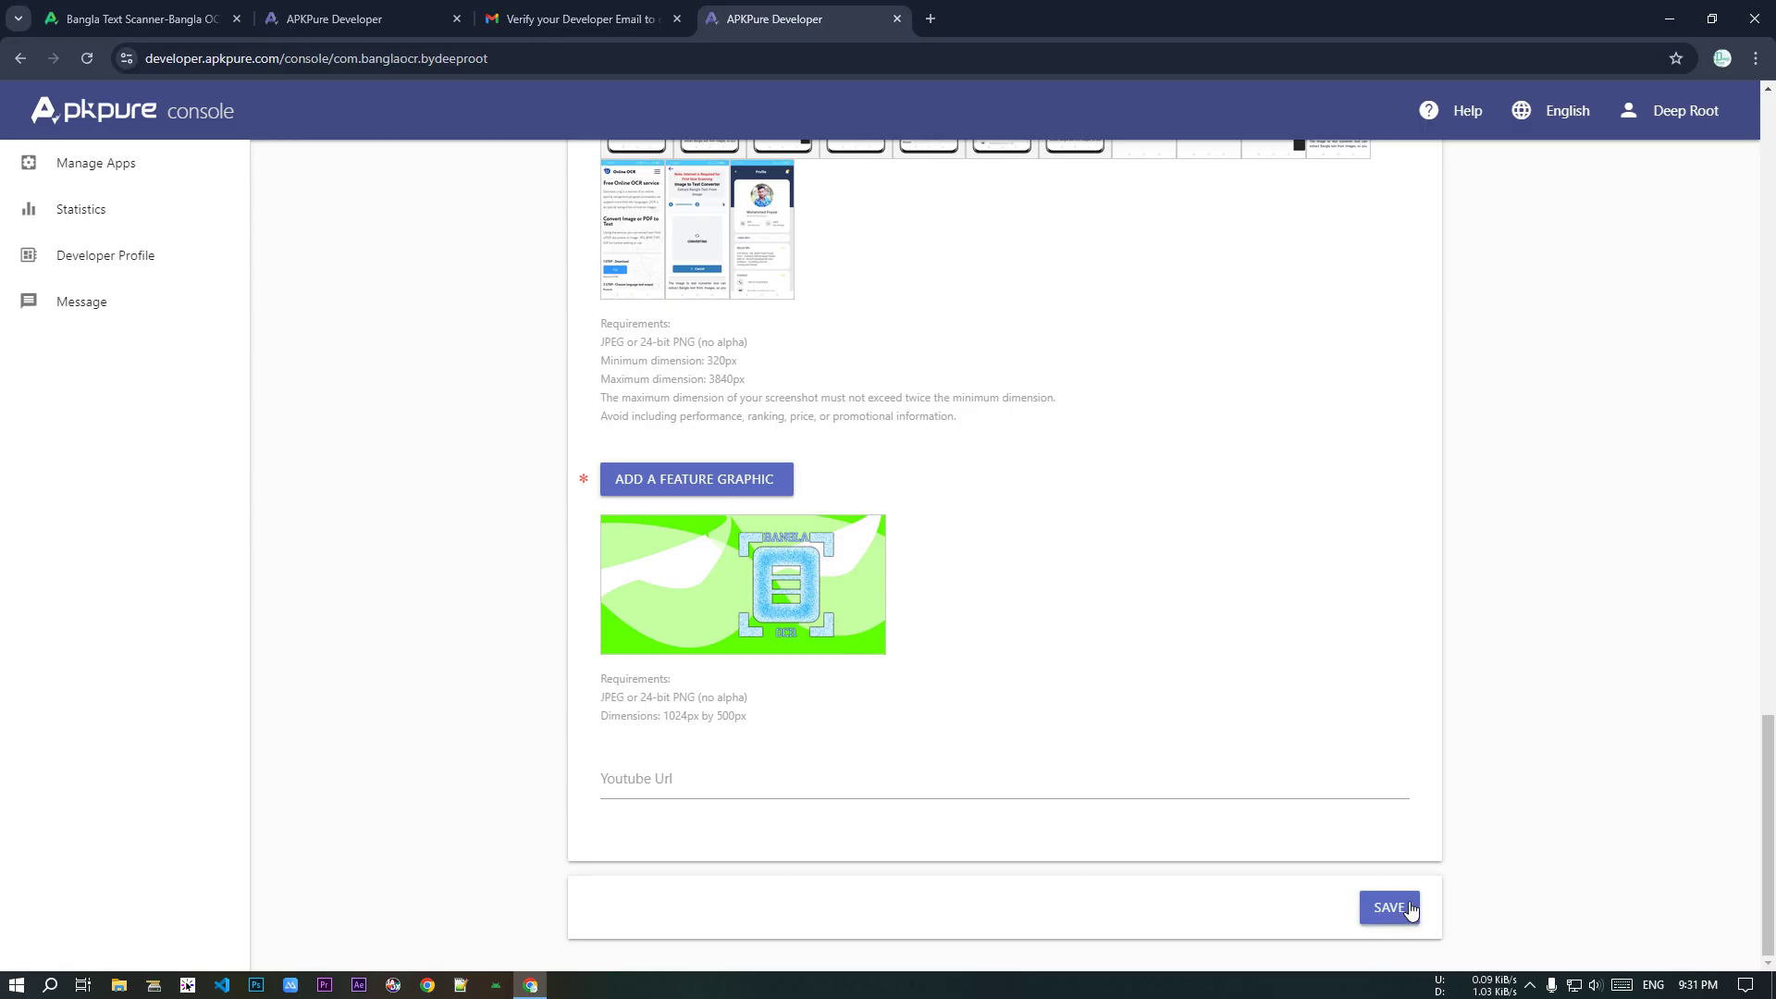
{"action": "scroll", "coordinate": [1090, 515], "scroll_direction": "up", "scroll_amount": 5}
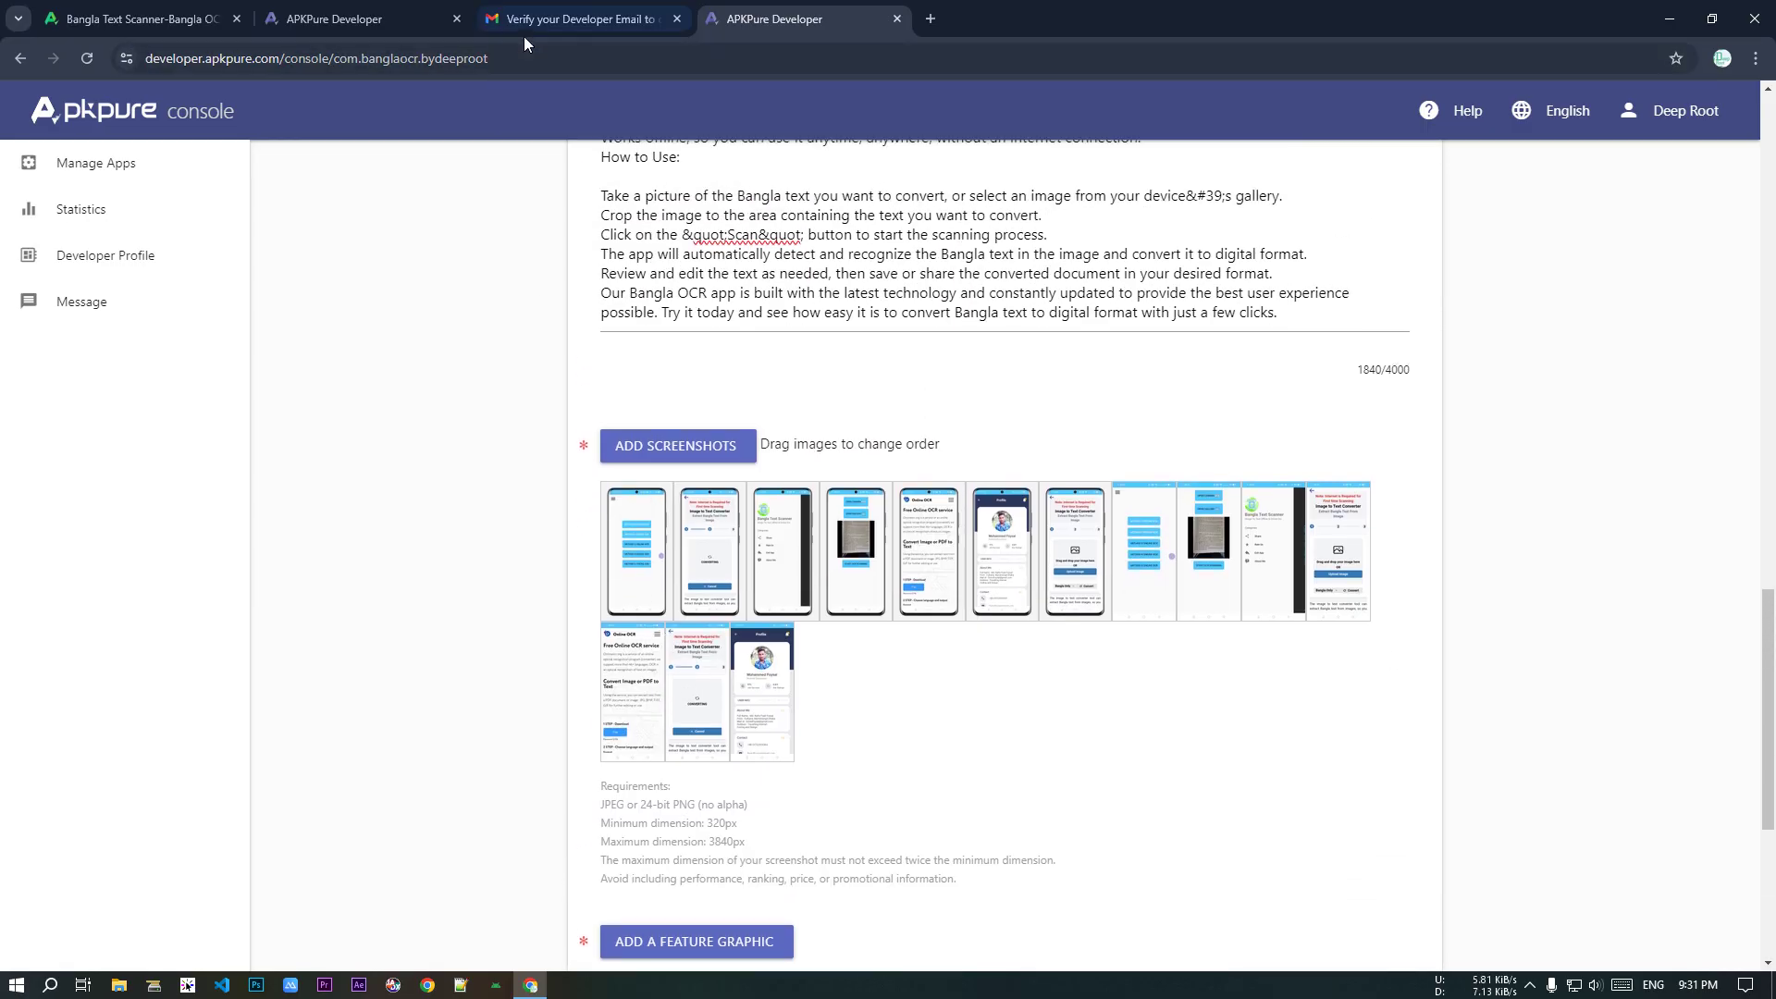
Step: Revisit the app's APKPure store page and the verification email in Gmail, and return to the console's list of managed apps
{"action": "left_click", "coordinate": [139, 19]}
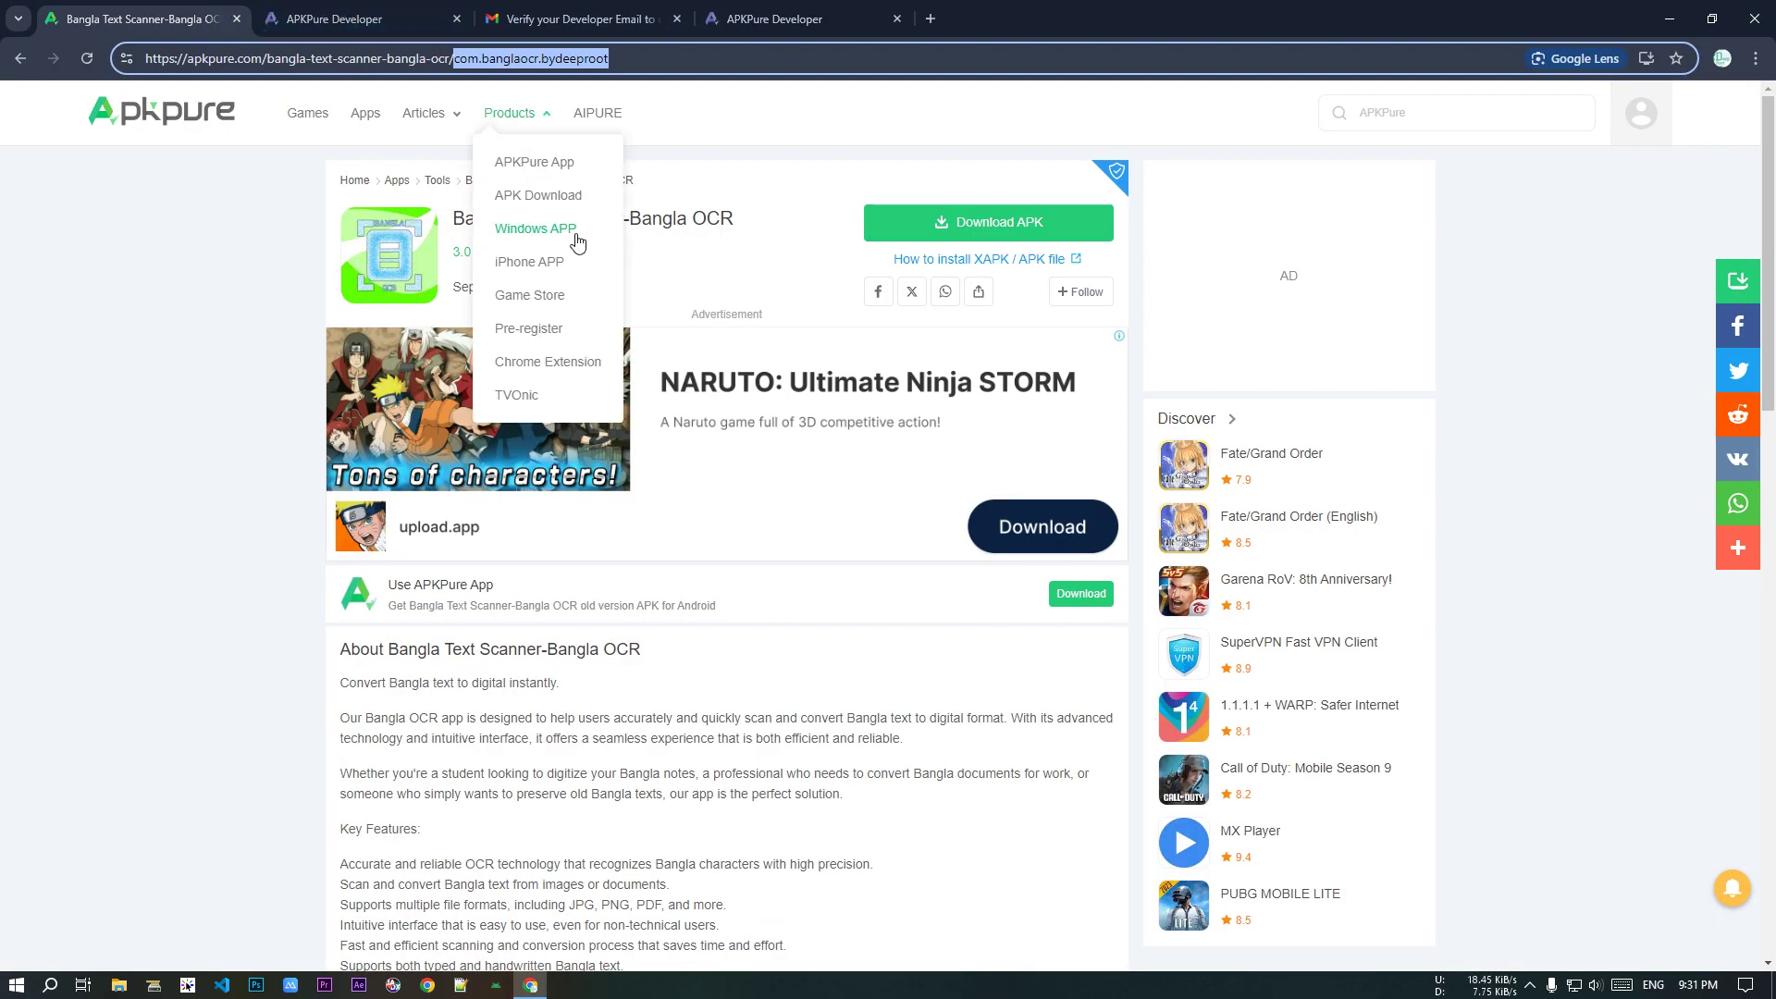
{"action": "left_click", "coordinate": [578, 19]}
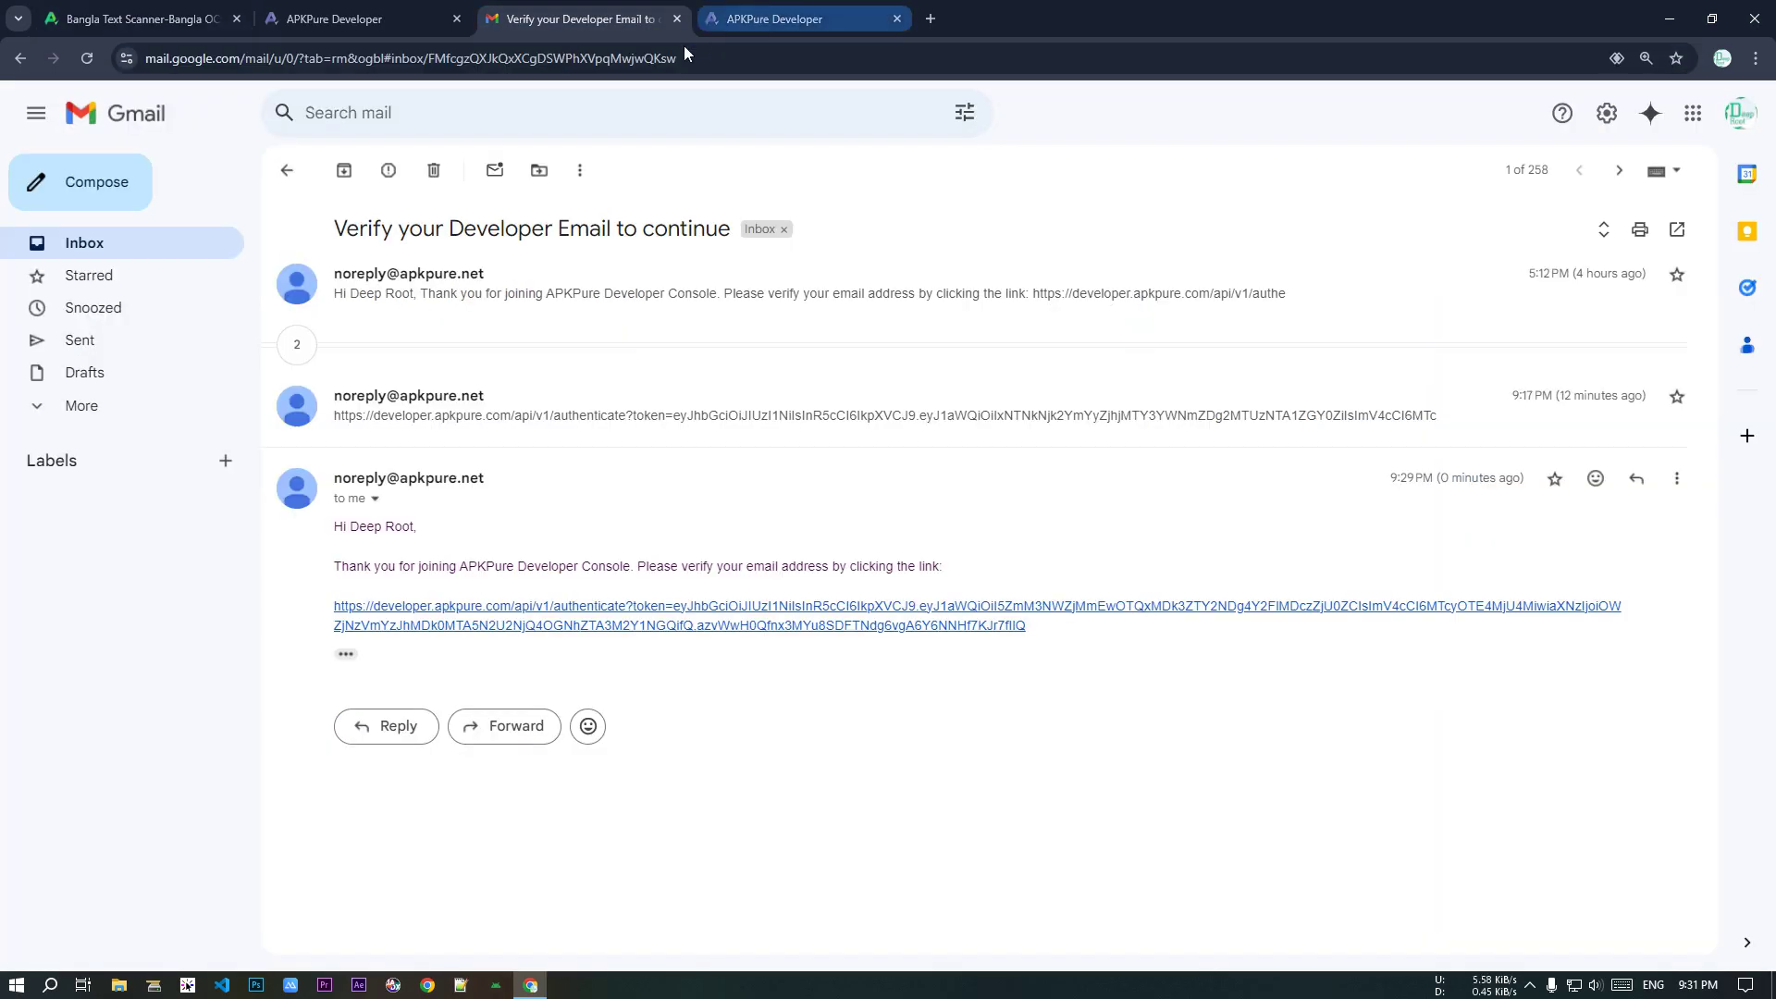
{"action": "left_click", "coordinate": [784, 11]}
{"action": "scroll", "coordinate": [278, 277], "scroll_direction": "up", "scroll_amount": 8}
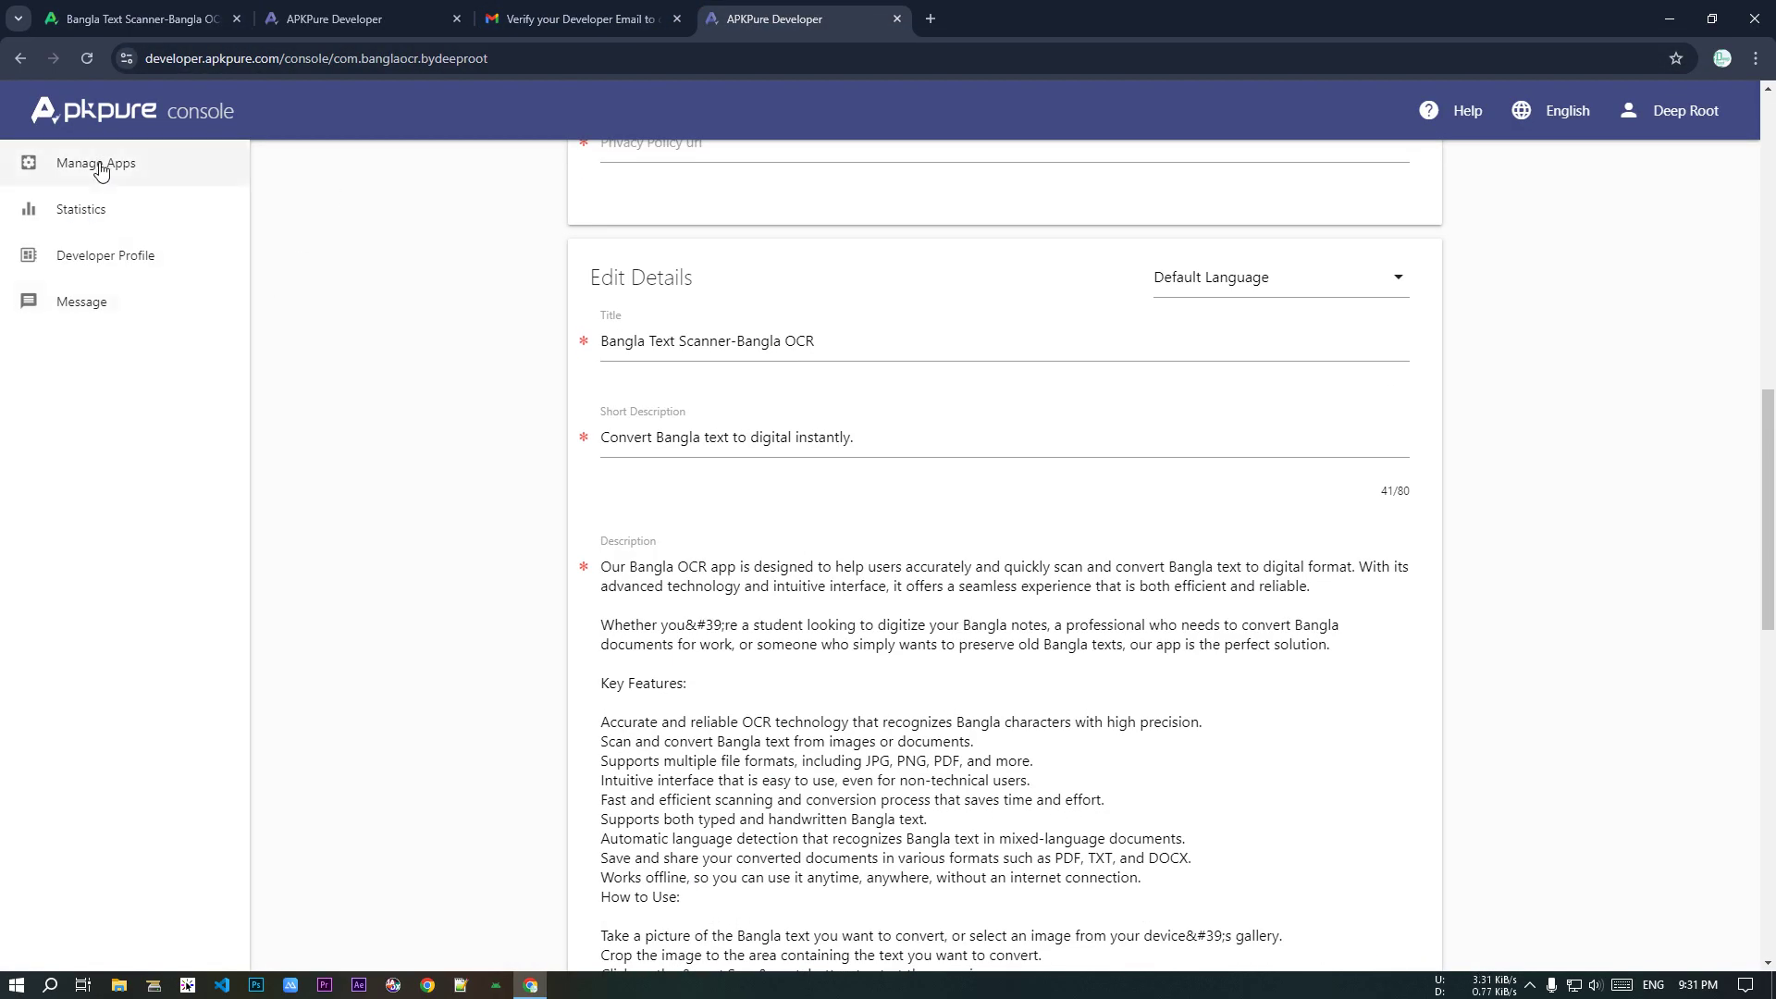
{"action": "left_click", "coordinate": [98, 164]}
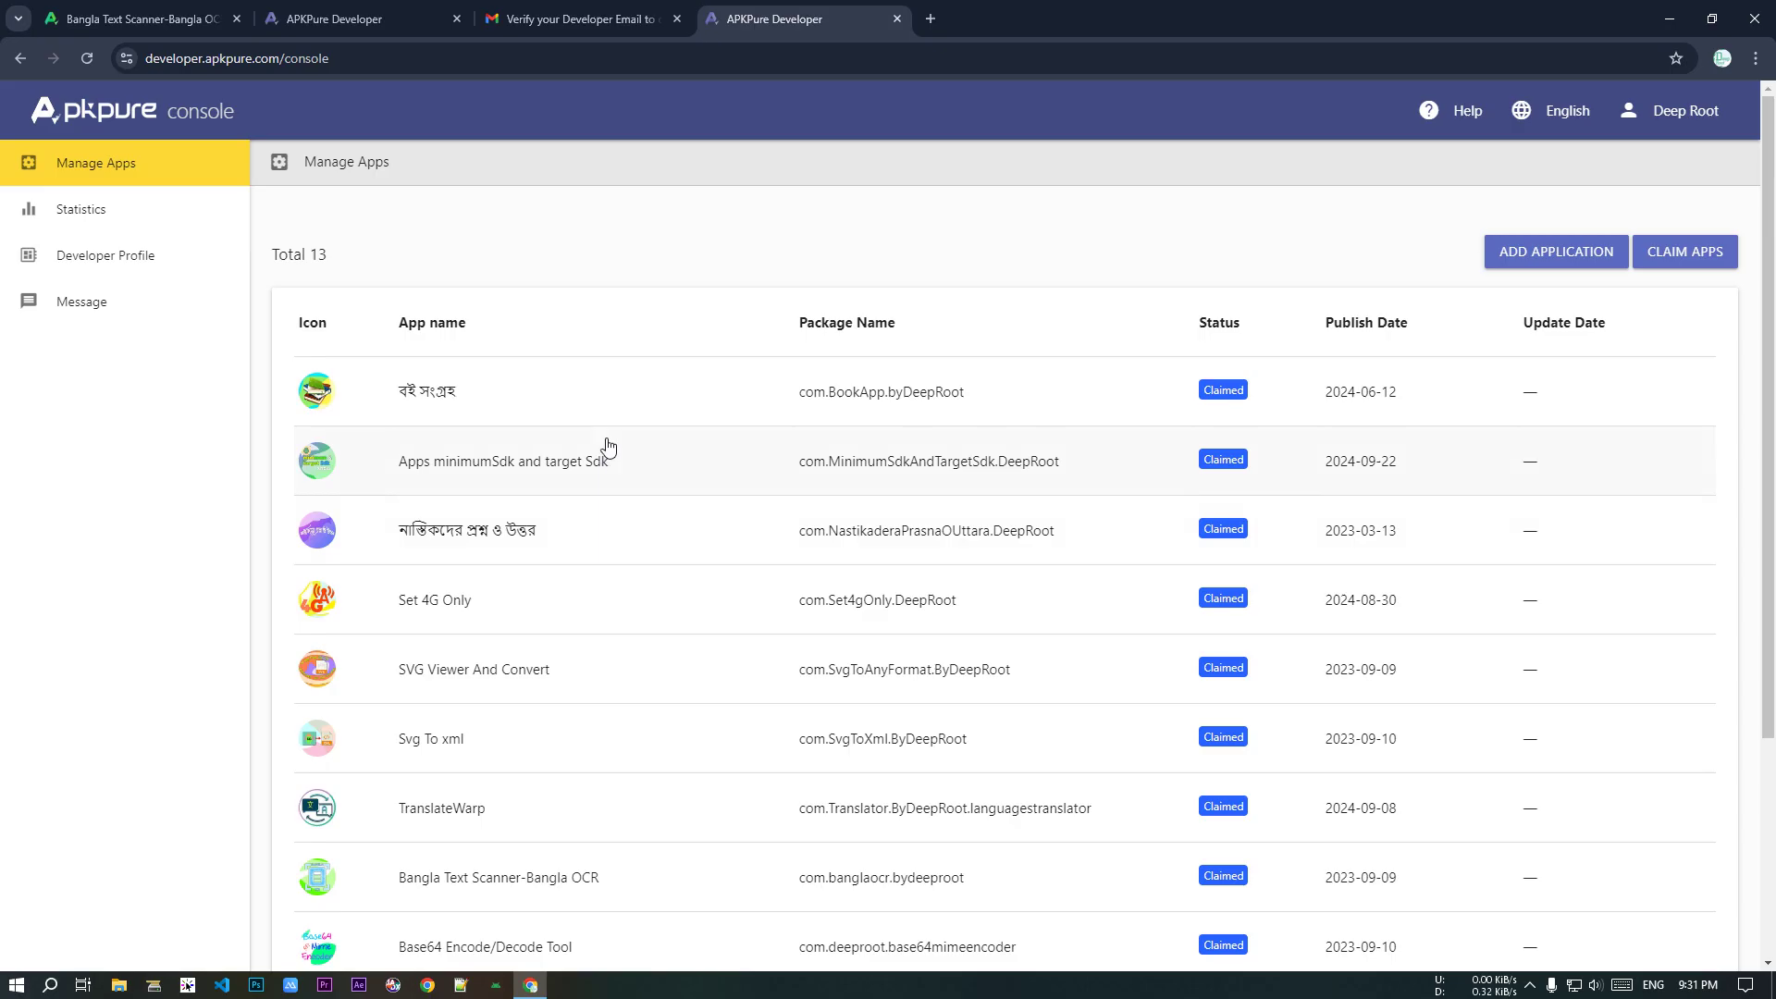
Step: Look through the managed apps and check their claim statuses and publish dates
{"action": "scroll", "coordinate": [633, 379], "scroll_direction": "down", "scroll_amount": 2}
{"action": "scroll", "coordinate": [607, 435], "scroll_direction": "up", "scroll_amount": 1}
{"action": "scroll", "coordinate": [581, 458], "scroll_direction": "up", "scroll_amount": 1}
{"action": "scroll", "coordinate": [555, 370], "scroll_direction": "down", "scroll_amount": 1}
{"action": "scroll", "coordinate": [650, 250], "scroll_direction": "up", "scroll_amount": 1}
{"action": "scroll", "coordinate": [777, 249], "scroll_direction": "down", "scroll_amount": 2}
{"action": "scroll", "coordinate": [799, 289], "scroll_direction": "up", "scroll_amount": 2}
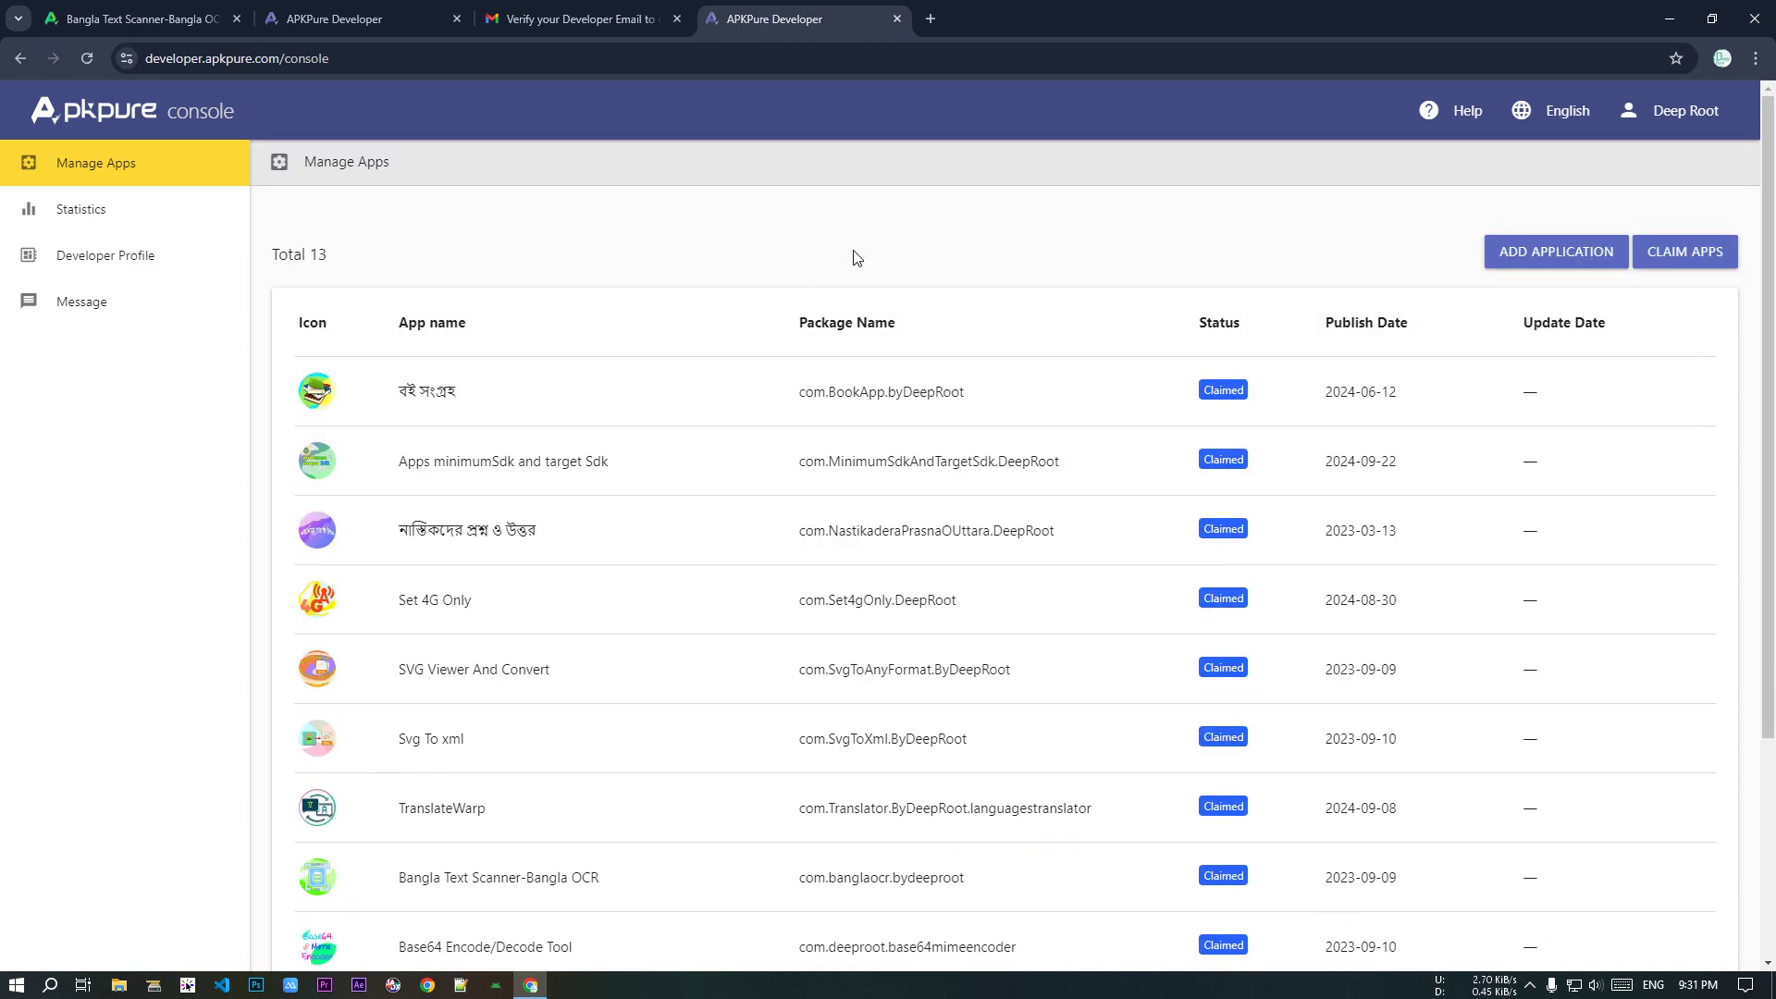